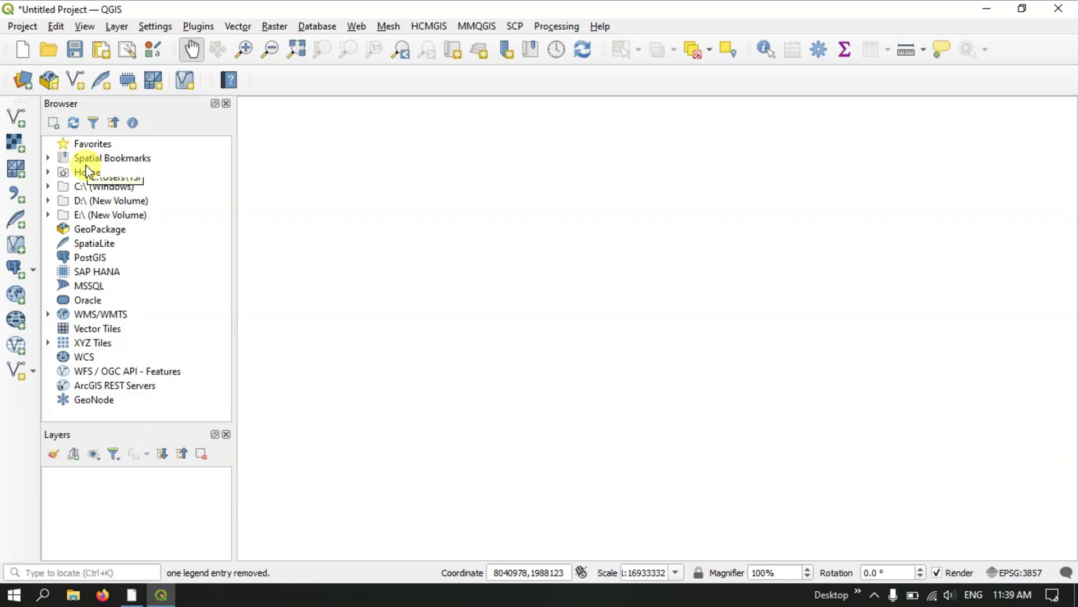
# Add the Point_QGIS.shp shapefile from the Documents folder to the project as a vector layer
pyautogui.click(30, 87)
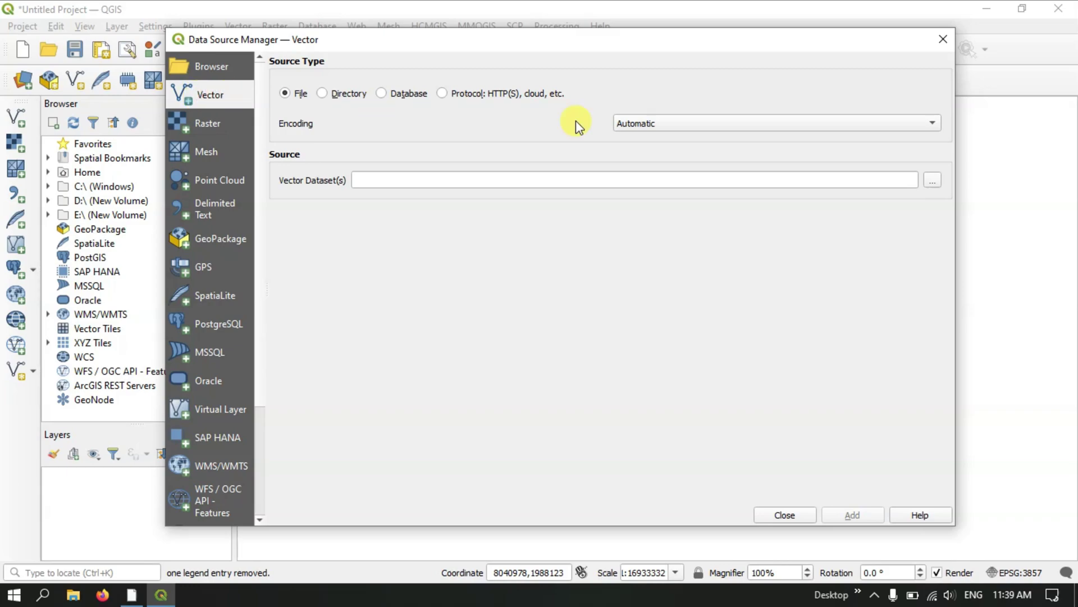
pyautogui.click(933, 179)
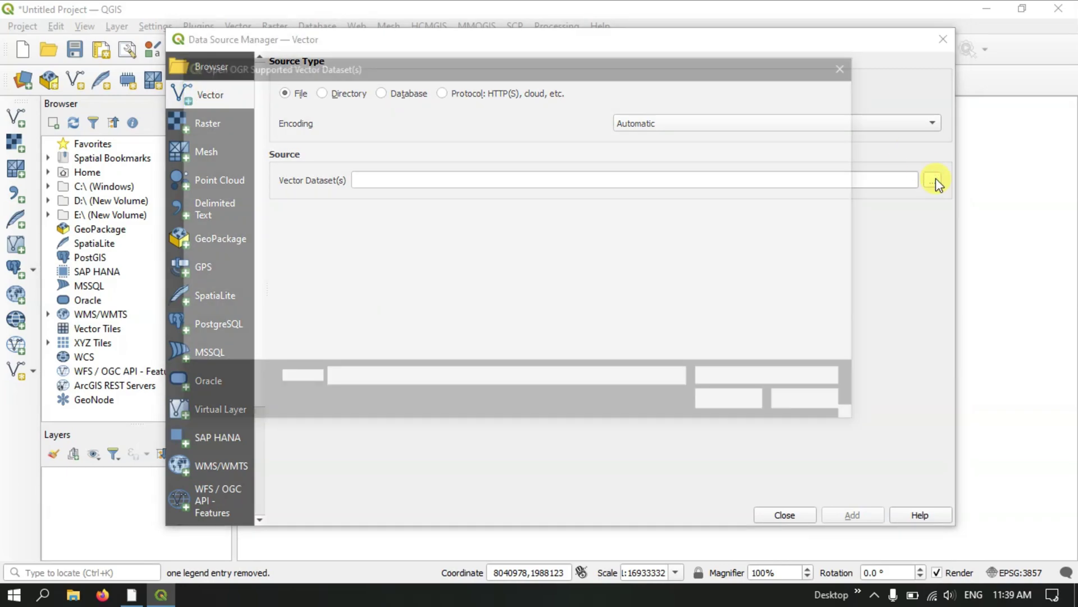
pyautogui.scroll(-3, 571, 237)
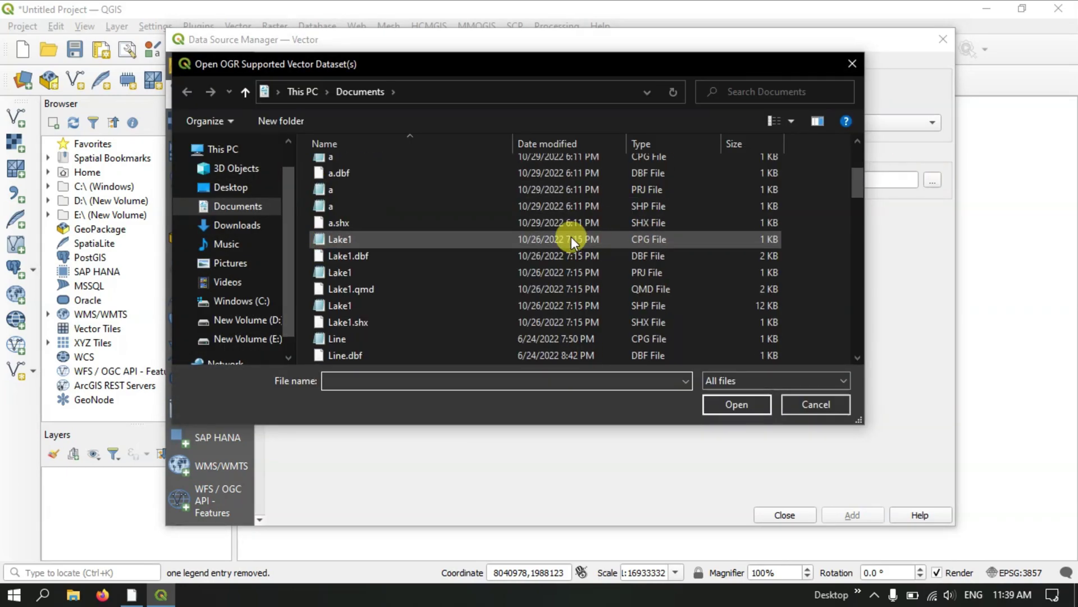
pyautogui.scroll(-7, 571, 237)
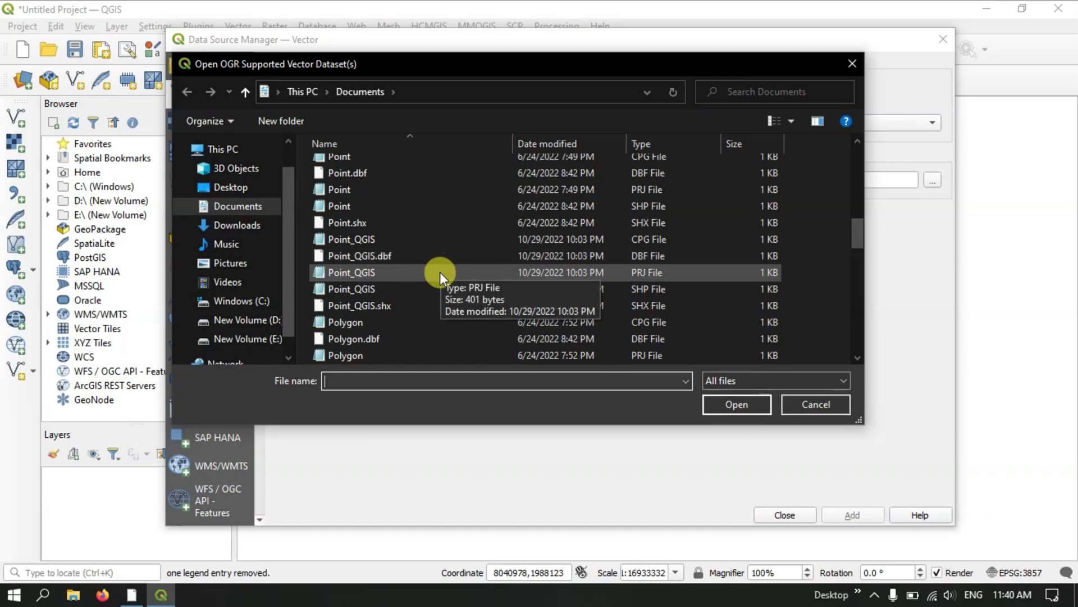
pyautogui.click(335, 288)
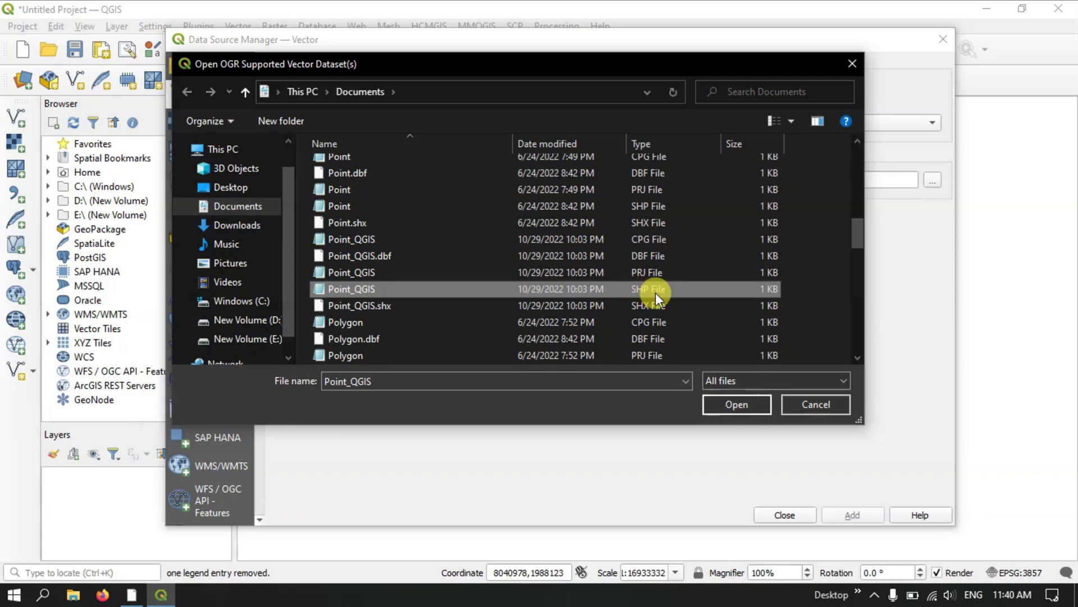
pyautogui.click(746, 407)
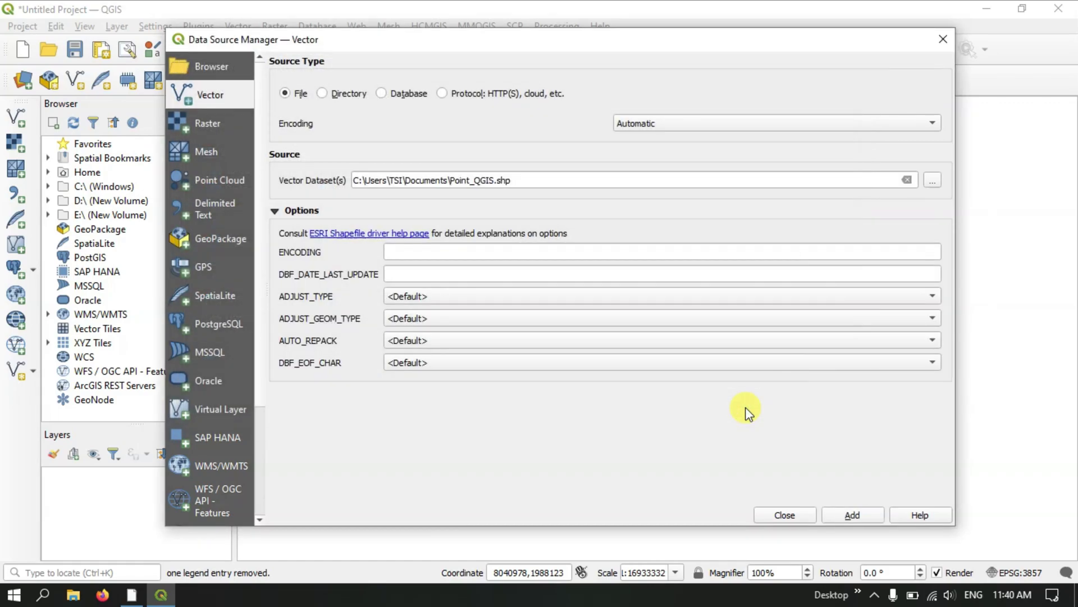
pyautogui.click(841, 513)
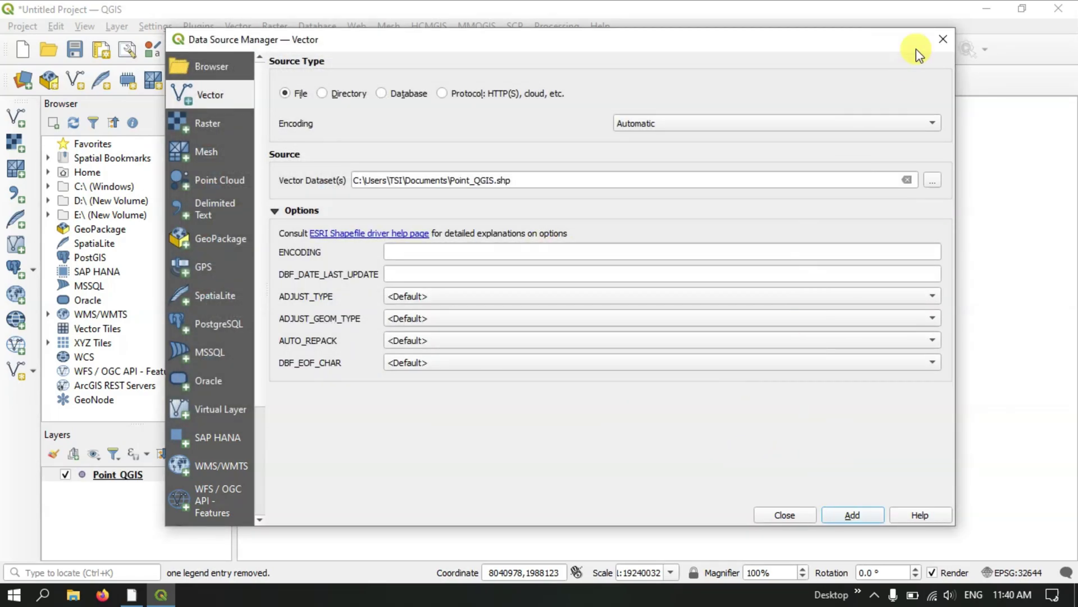
pyautogui.click(942, 37)
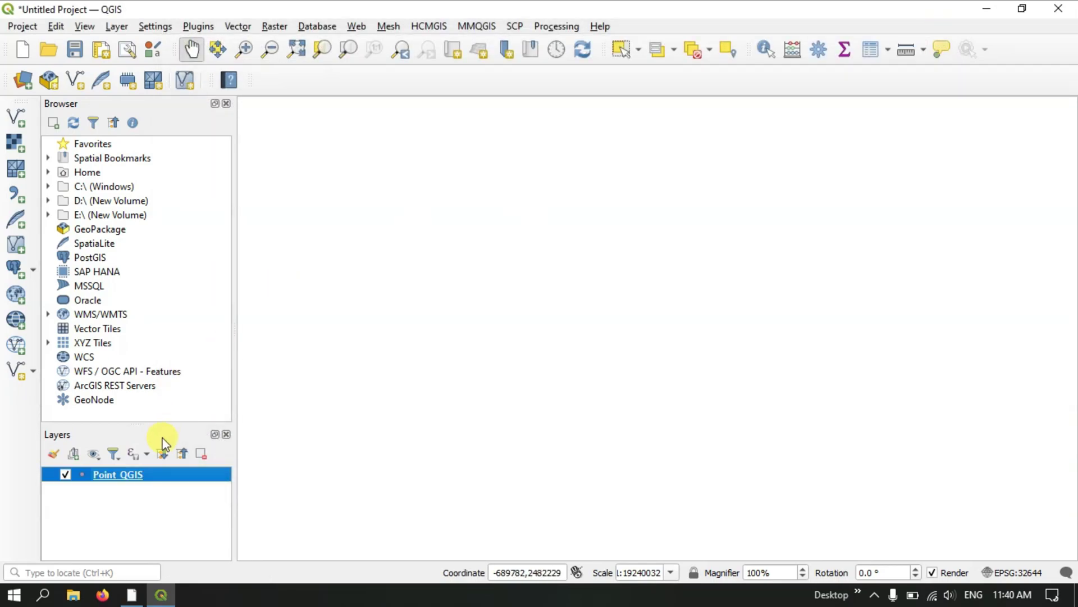
# Open the symbology properties of the Point_QGIS layer, enlarge the dialog and look through the Favorites symbols
pyautogui.rightClick(111, 475)
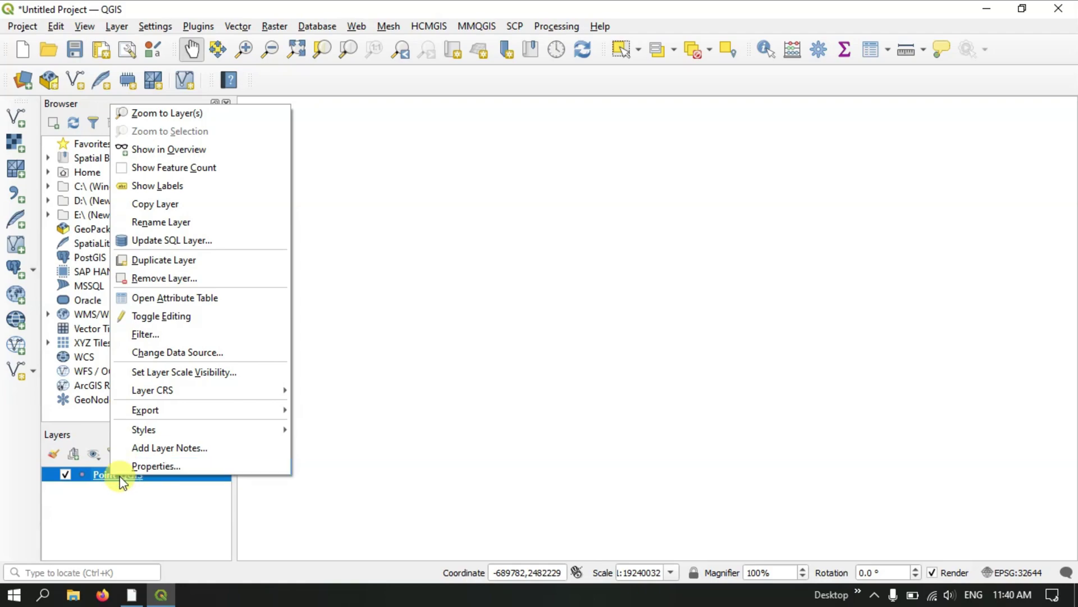
pyautogui.rightClick(119, 475)
pyautogui.click(140, 468)
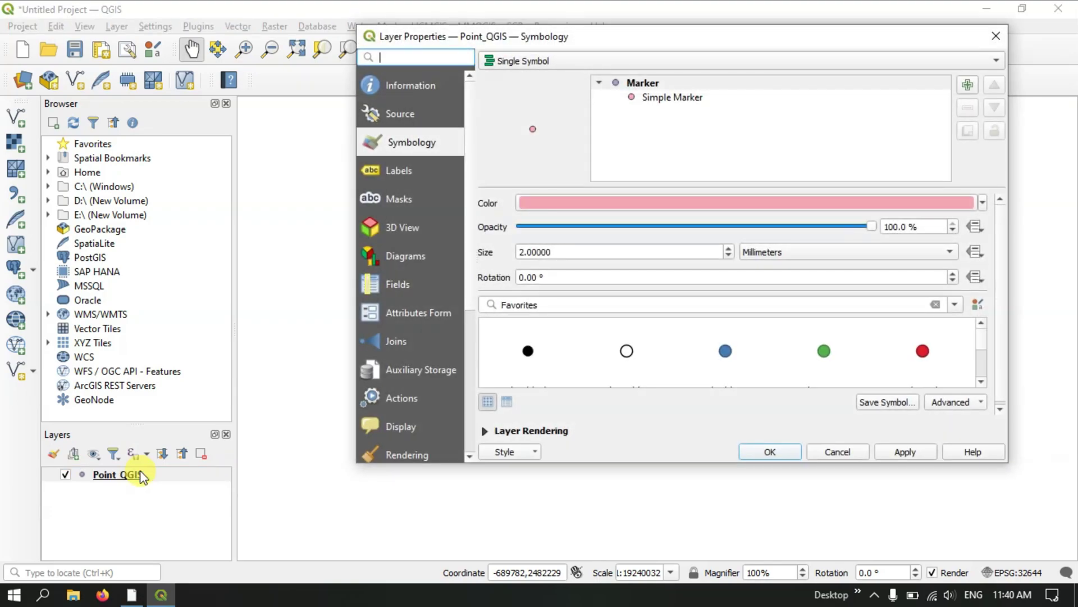
pyautogui.scroll(-2, 682, 356)
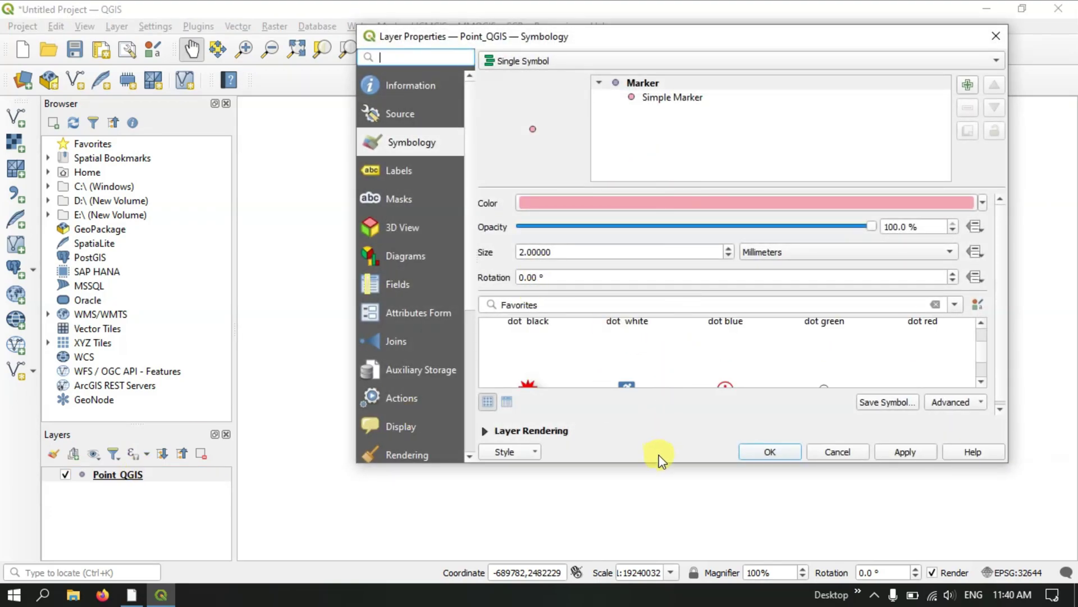
pyautogui.moveTo(662, 462); pyautogui.dragTo(662, 515)
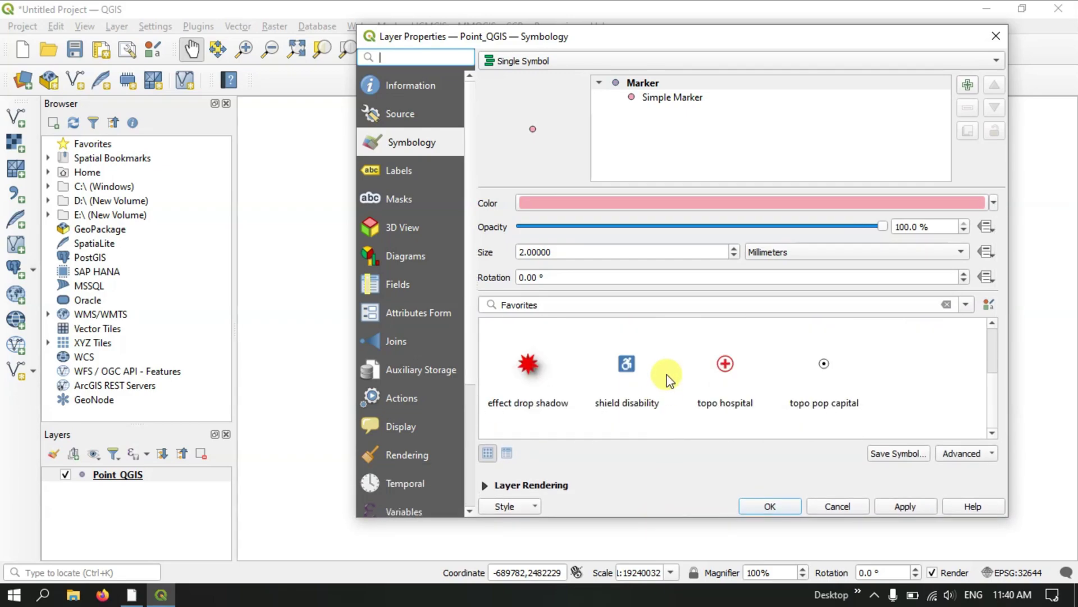
pyautogui.scroll(2, 667, 377)
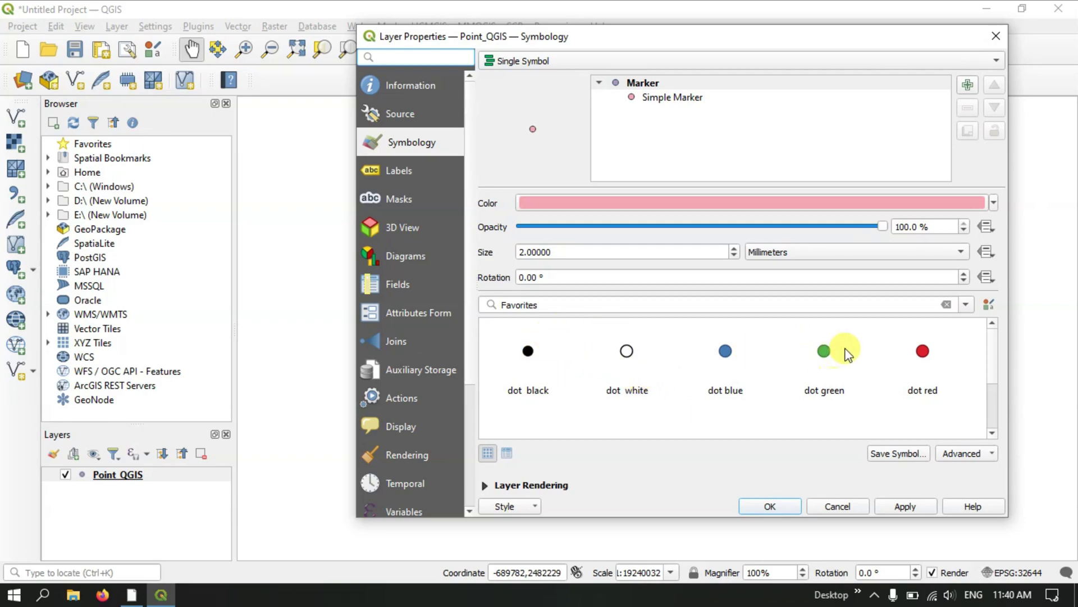
pyautogui.scroll(-1, 888, 376)
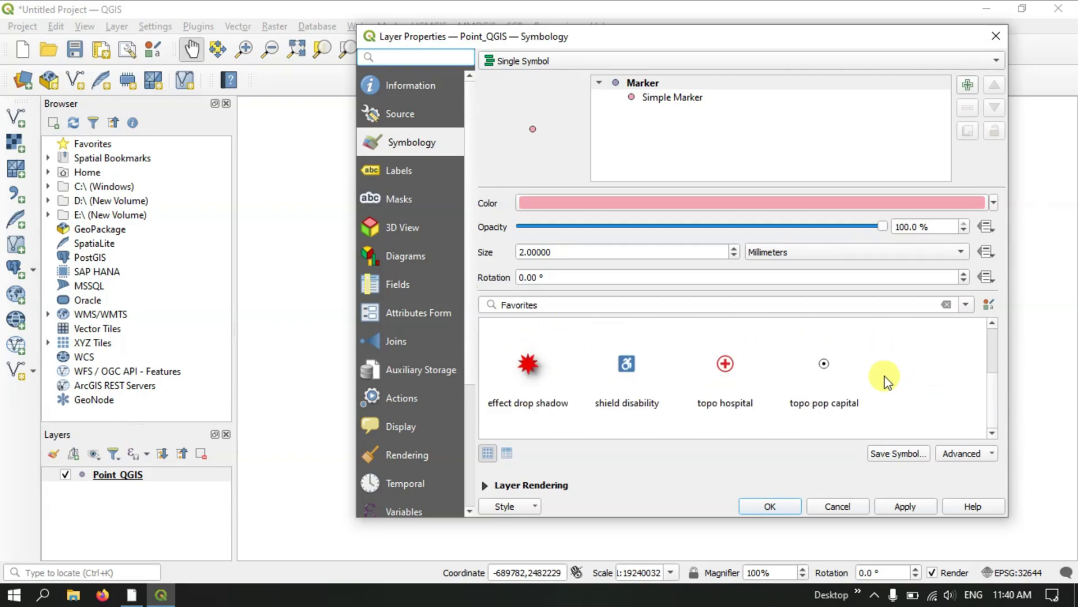
pyautogui.scroll(1, 884, 379)
# Examine the marker symbols offered in the Colorful, Grayscale, Showcase and Topology groups
pyautogui.click(965, 305)
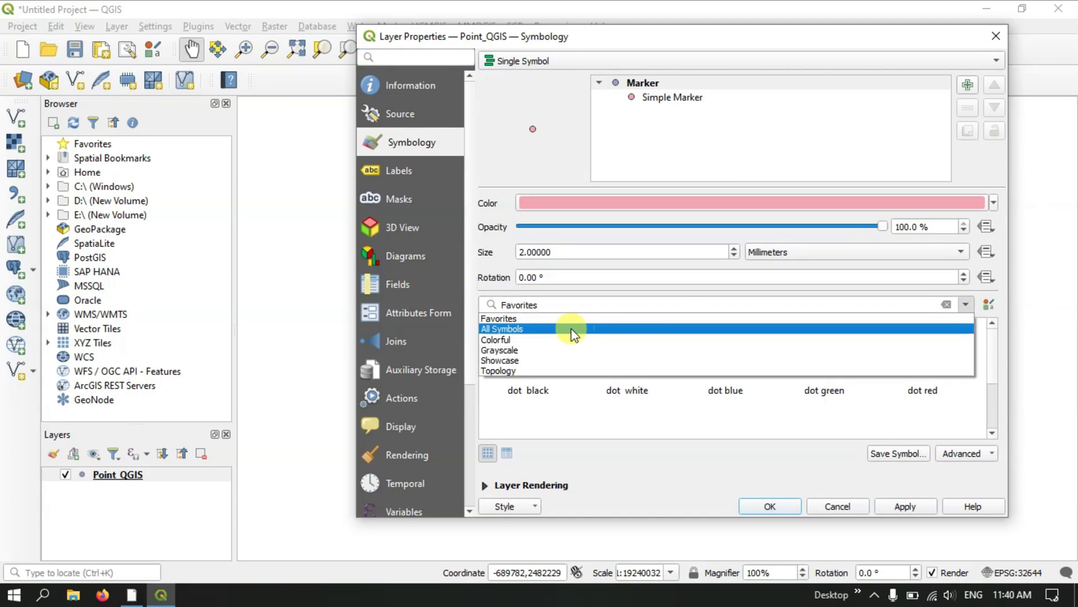
pyautogui.click(513, 339)
pyautogui.scroll(-1, 639, 358)
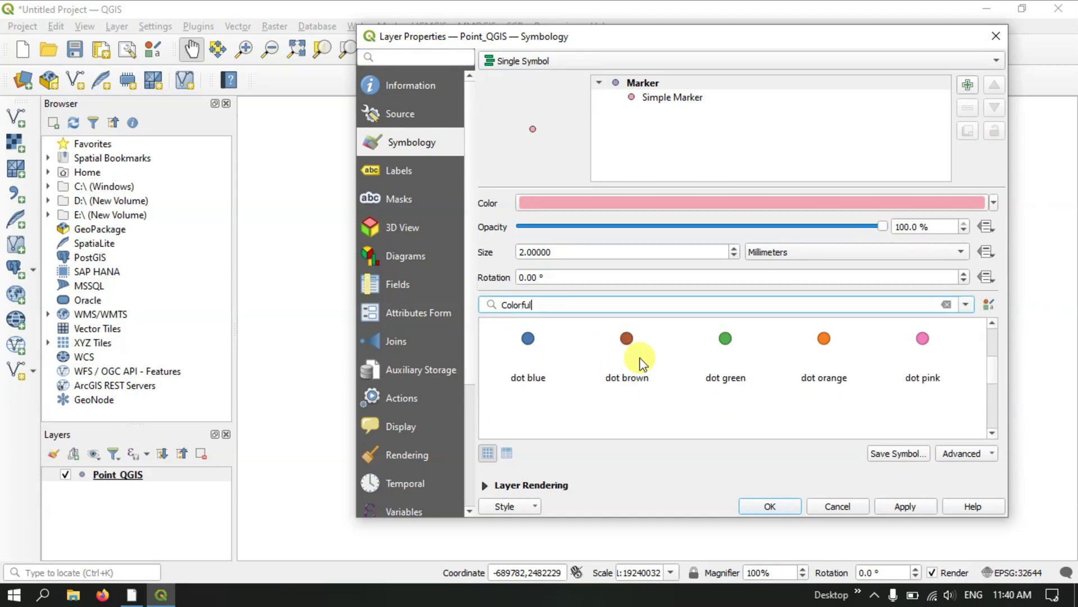
pyautogui.scroll(1, 639, 359)
pyautogui.click(966, 305)
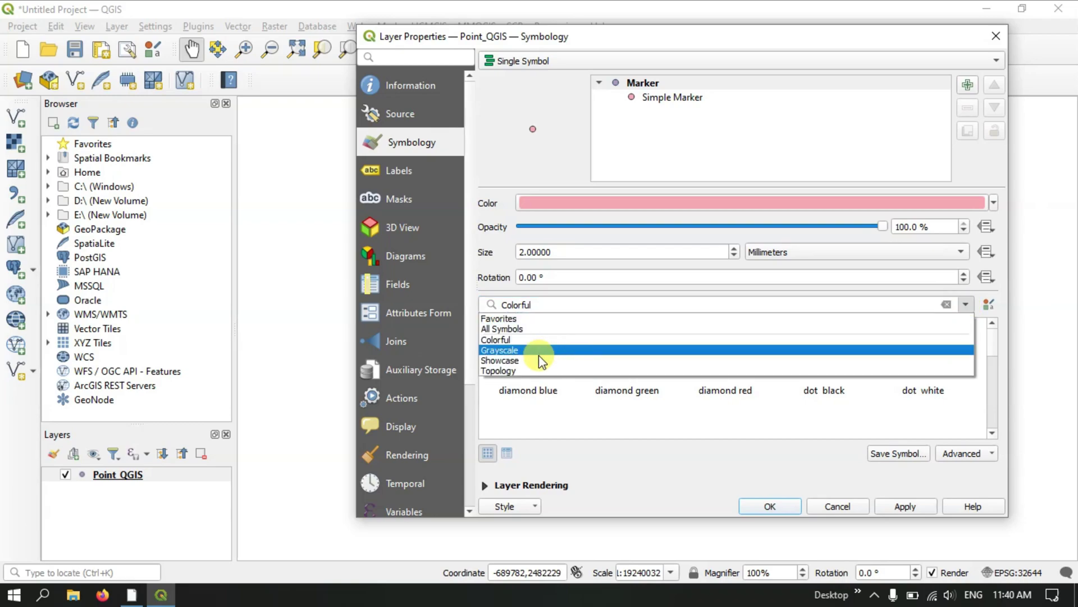
pyautogui.click(511, 350)
pyautogui.scroll(-1, 721, 354)
pyautogui.scroll(1, 727, 354)
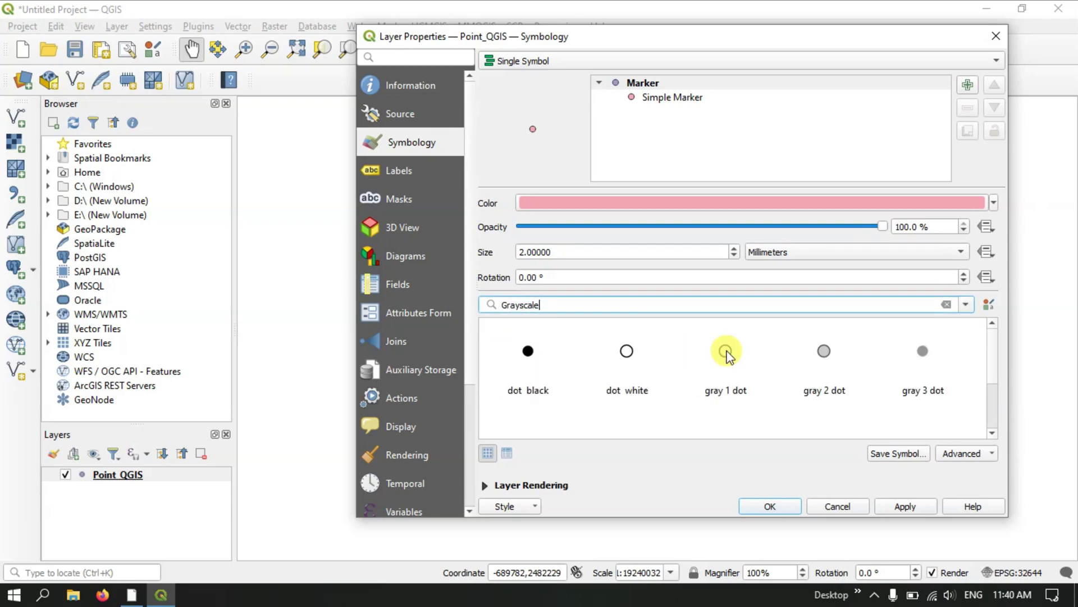
pyautogui.click(965, 304)
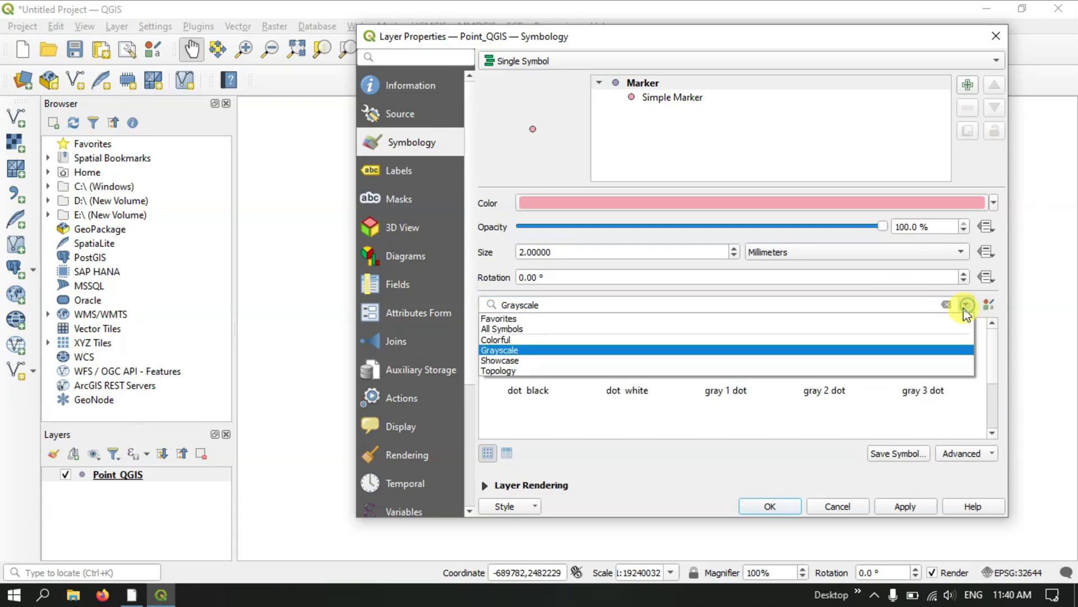
pyautogui.click(579, 361)
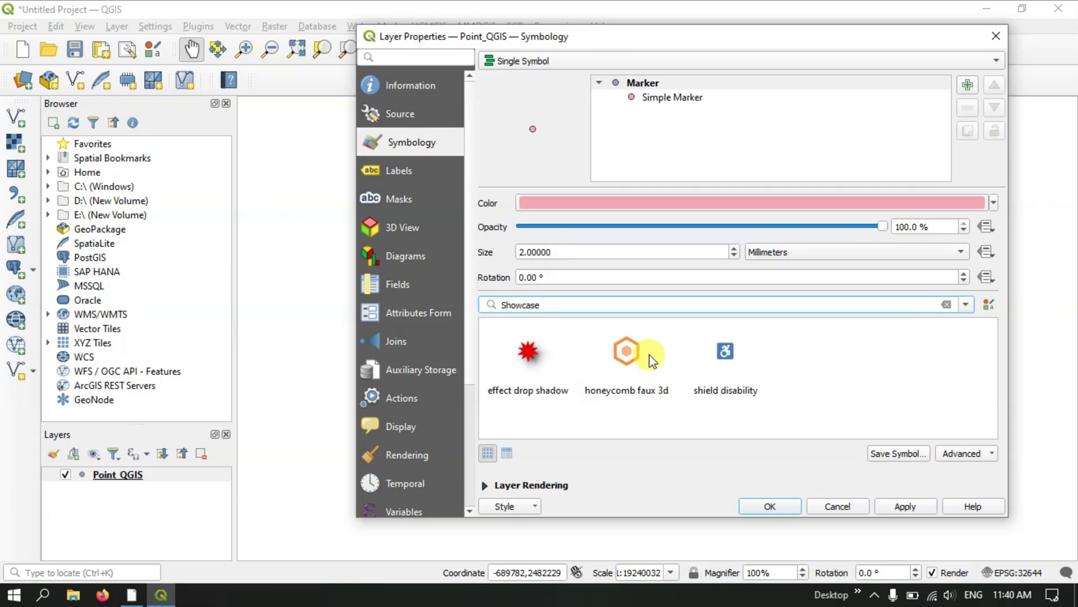
pyautogui.click(965, 304)
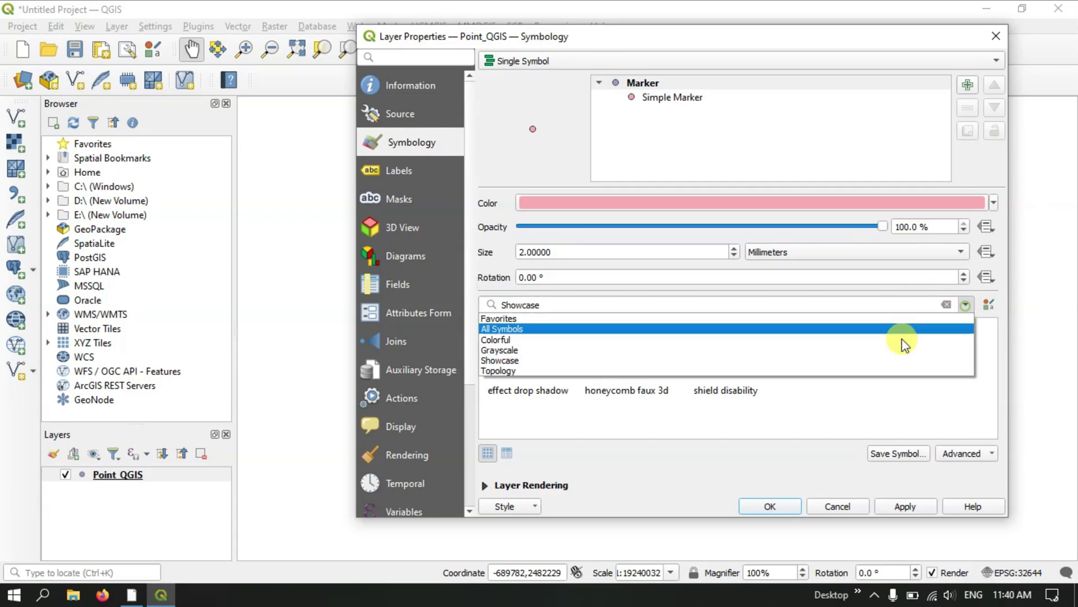
pyautogui.click(635, 371)
pyautogui.scroll(-3, 703, 366)
pyautogui.scroll(3, 722, 353)
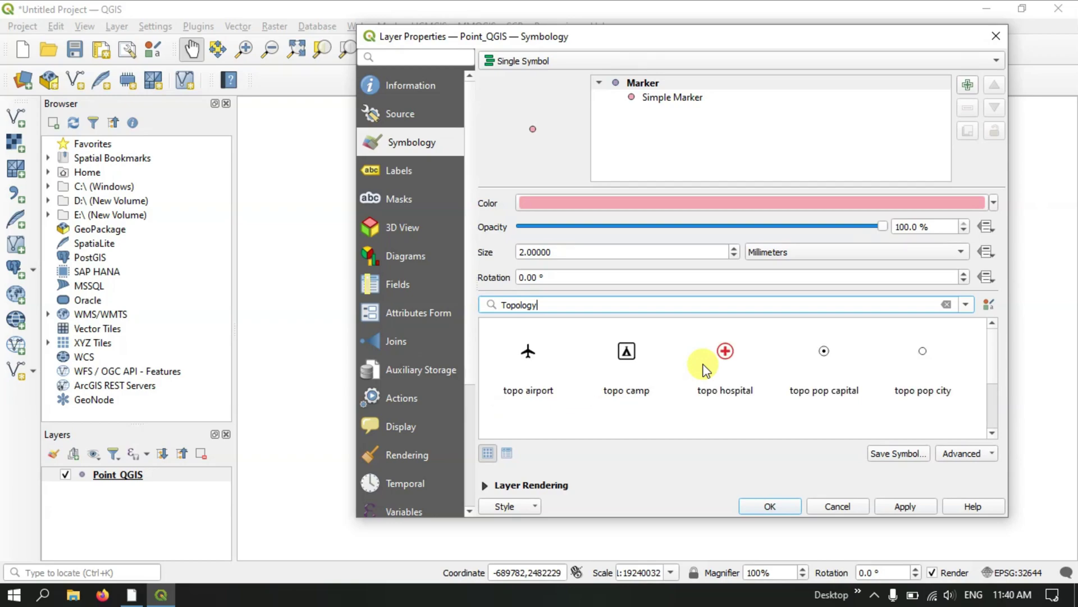
# Choose the dot orange marker from the Colorful symbol group for the point layer
pyautogui.click(966, 304)
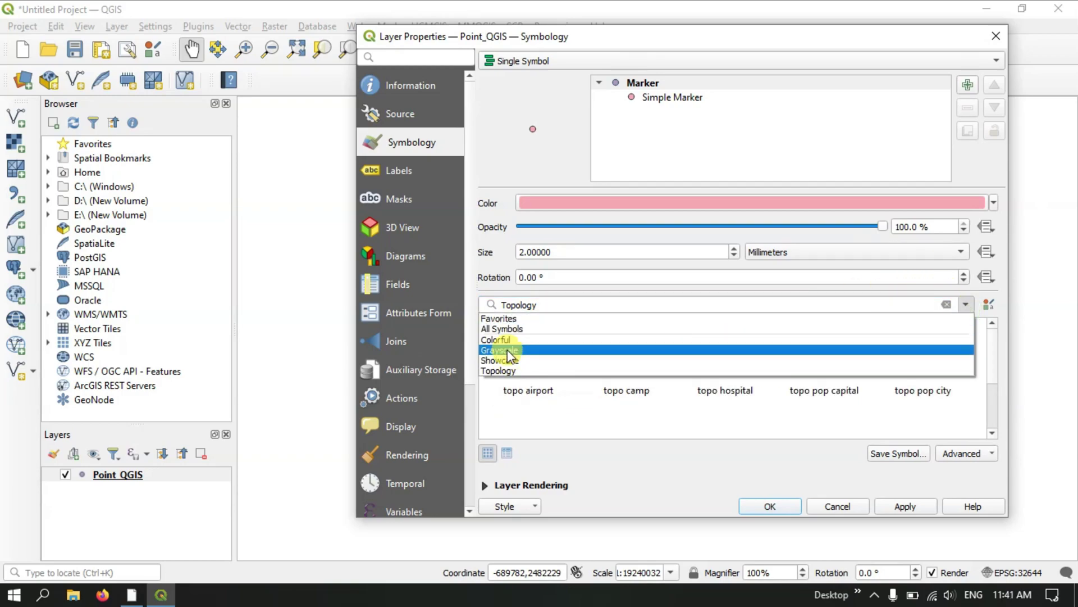
pyautogui.click(532, 340)
pyautogui.scroll(-2, 758, 362)
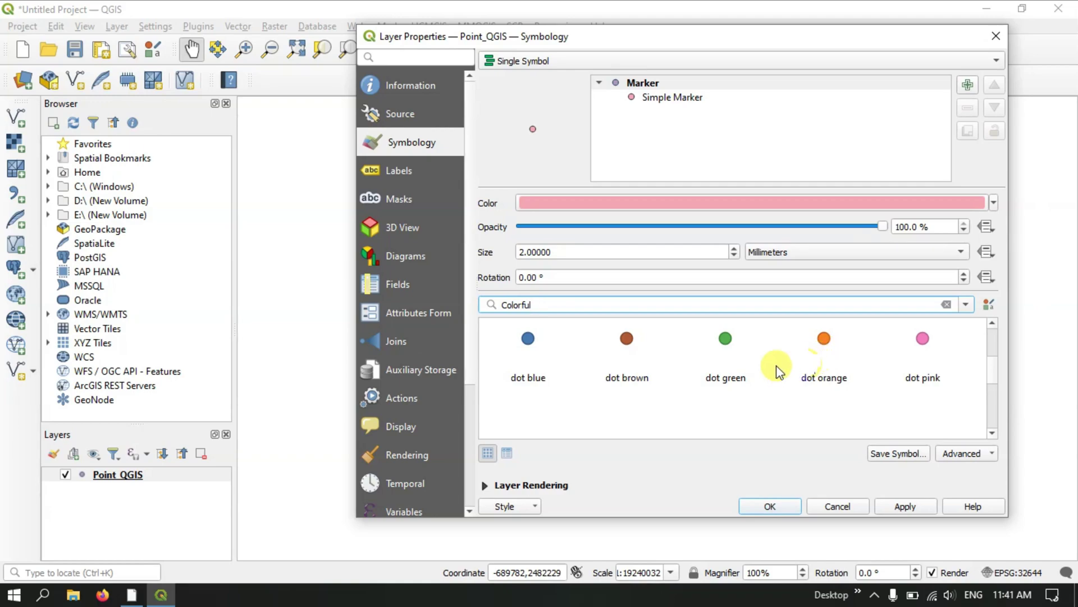
pyautogui.scroll(2, 775, 365)
pyautogui.scroll(-2, 790, 358)
pyautogui.click(823, 339)
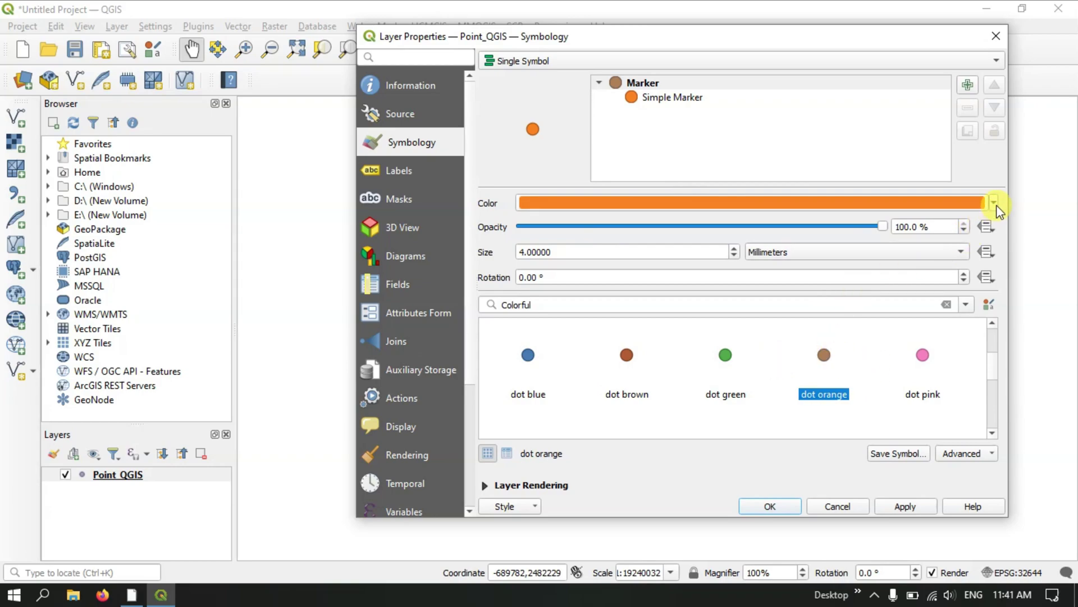
# Change the marker color to bright red using the color wheel and apply the symbology to the layer
pyautogui.moveTo(997, 211)
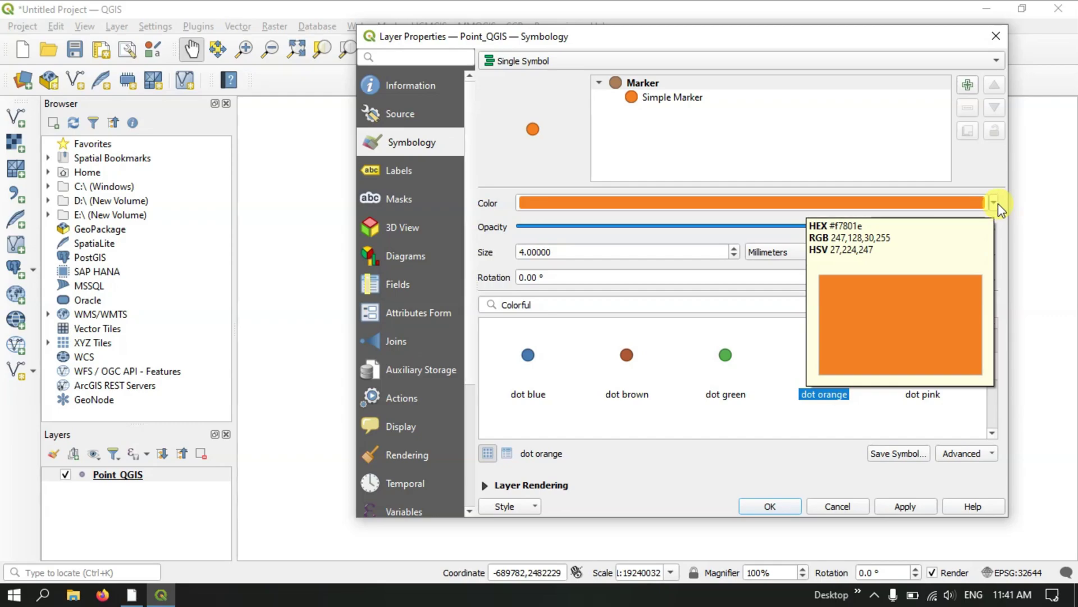
pyautogui.click(997, 204)
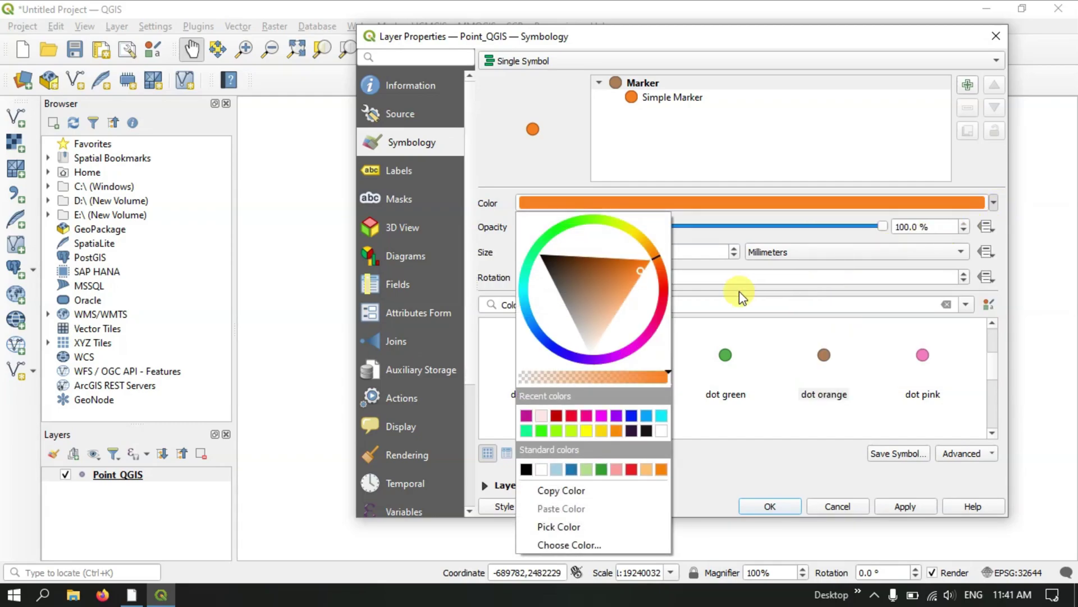
pyautogui.moveTo(665, 283)
pyautogui.mouseDown()
pyautogui.moveTo(666, 295)
pyautogui.moveTo(652, 293)
pyautogui.mouseUp()
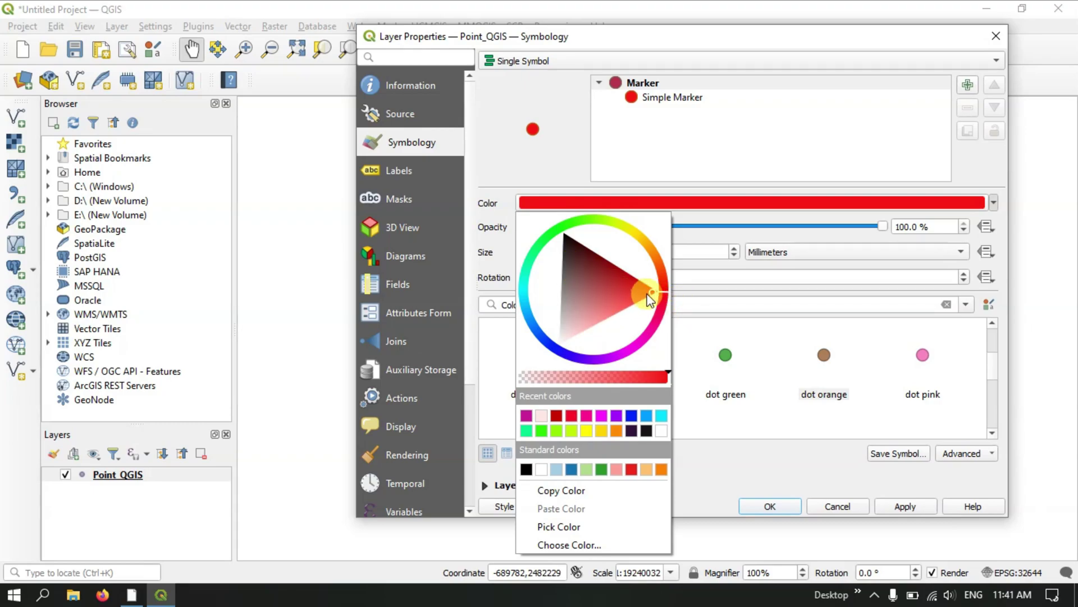
pyautogui.moveTo(602, 280)
pyautogui.mouseDown()
pyautogui.moveTo(577, 264)
pyautogui.moveTo(644, 296)
pyautogui.mouseUp()
pyautogui.click(729, 470)
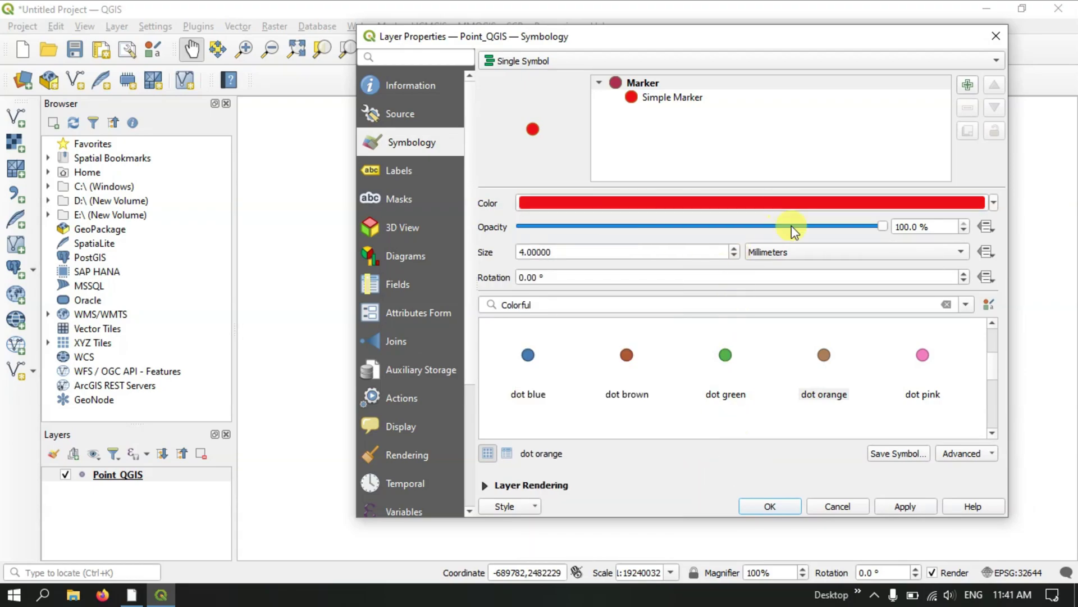
pyautogui.click(915, 511)
pyautogui.click(780, 509)
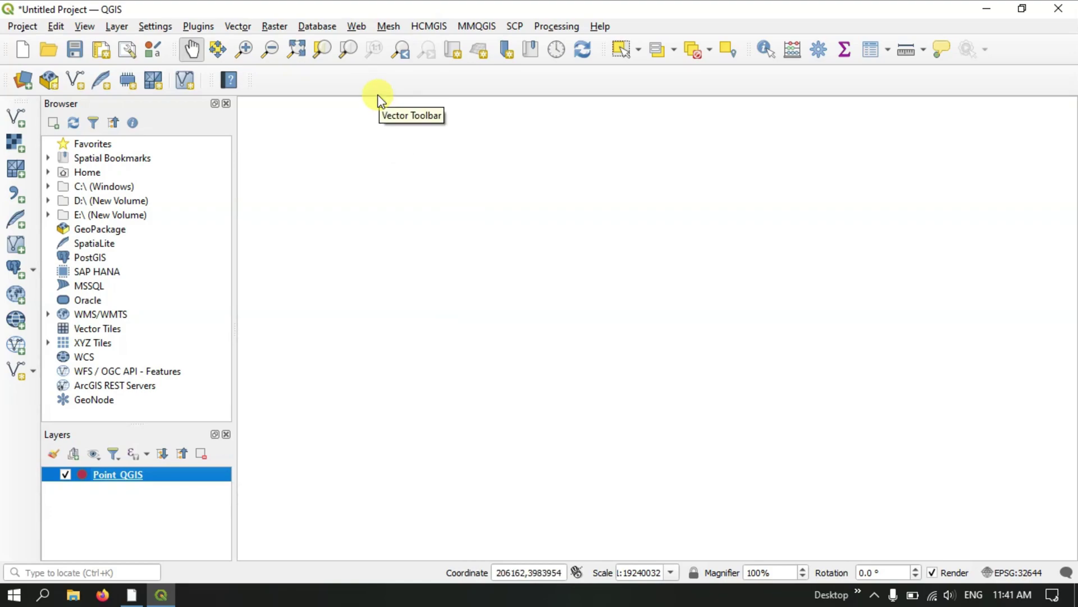
# Open the plugin manager and search all plugins for "openlay"
pyautogui.click(355, 27)
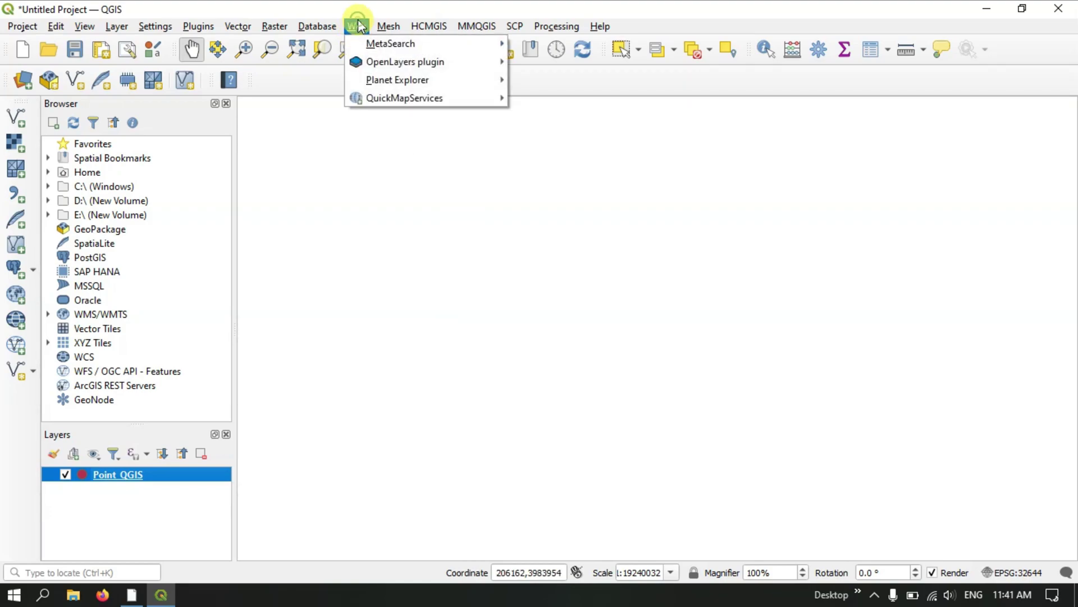
pyautogui.moveTo(380, 31)
pyautogui.moveTo(370, 58)
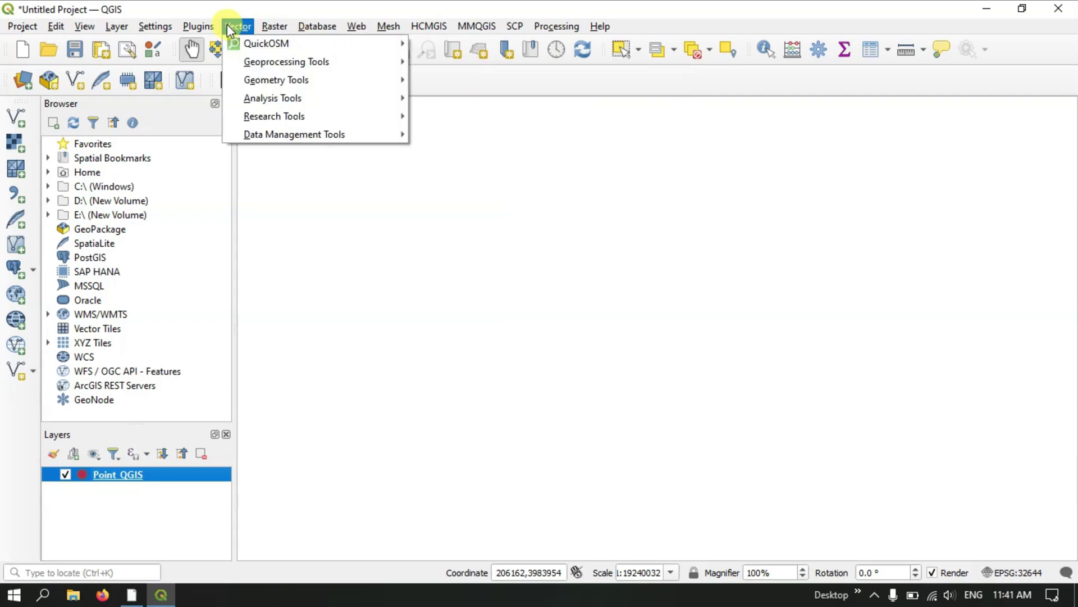
pyautogui.moveTo(201, 24)
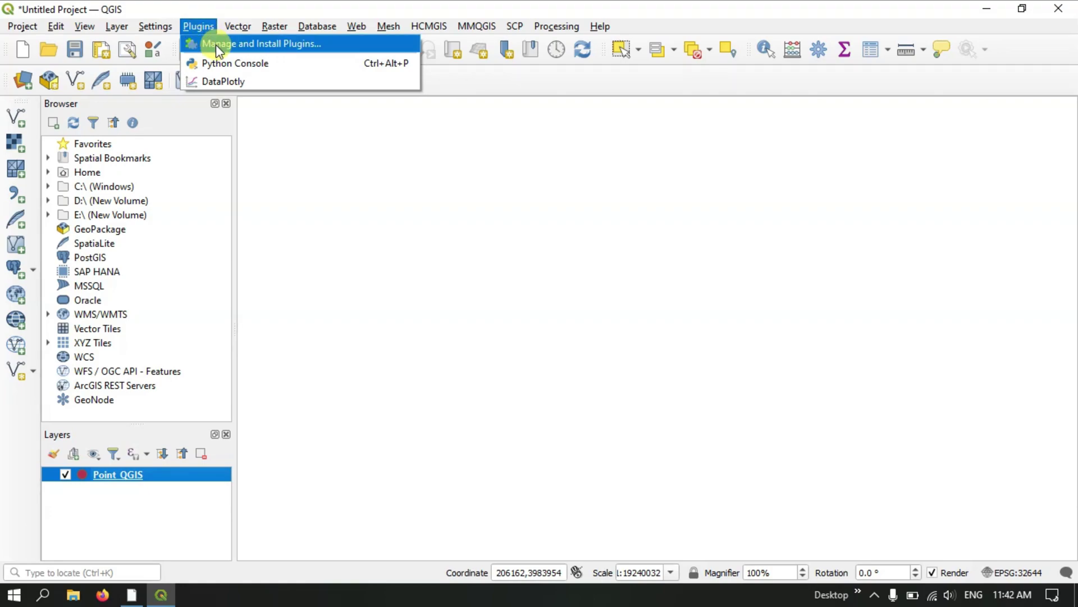
pyautogui.click(216, 45)
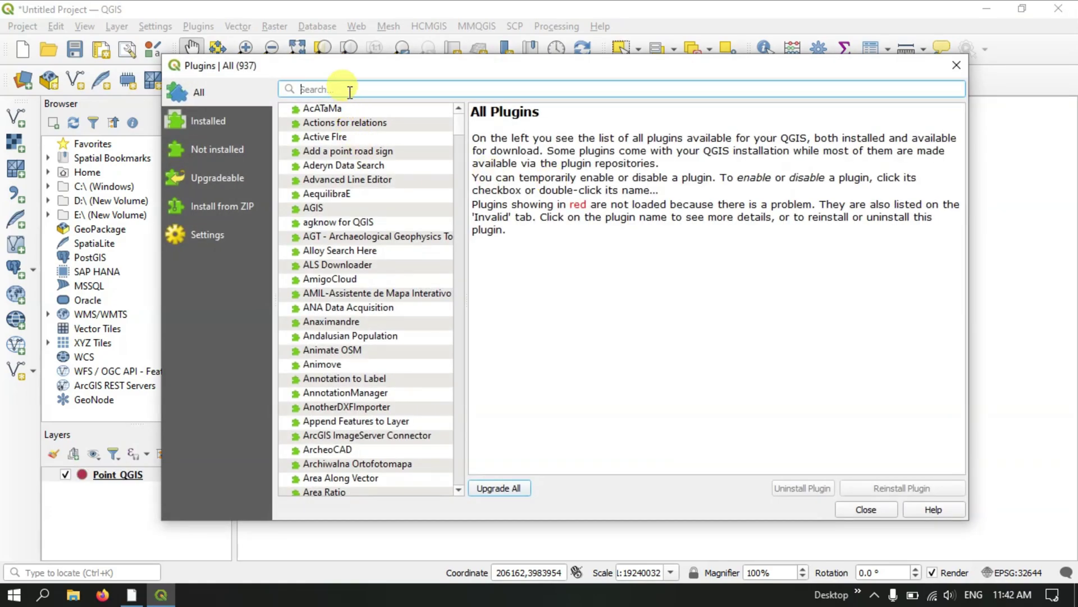
pyautogui.click(349, 91)
pyautogui.write('openlay')
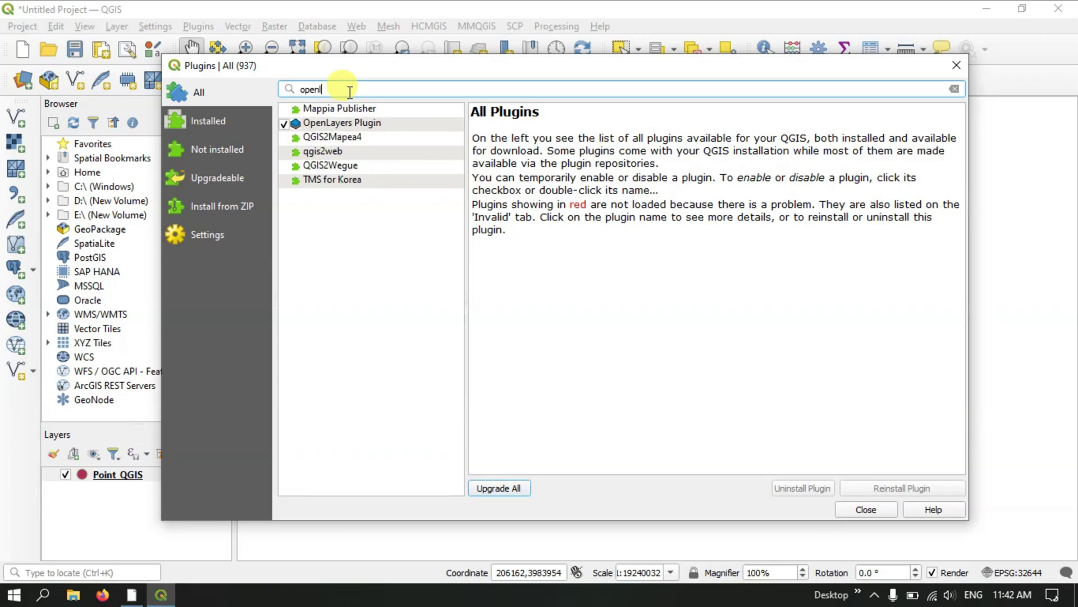
# View the OpenLayers Plugin details, close the plugin manager and add the plugin's OpenStreetMap layer to the map
pyautogui.click(348, 122)
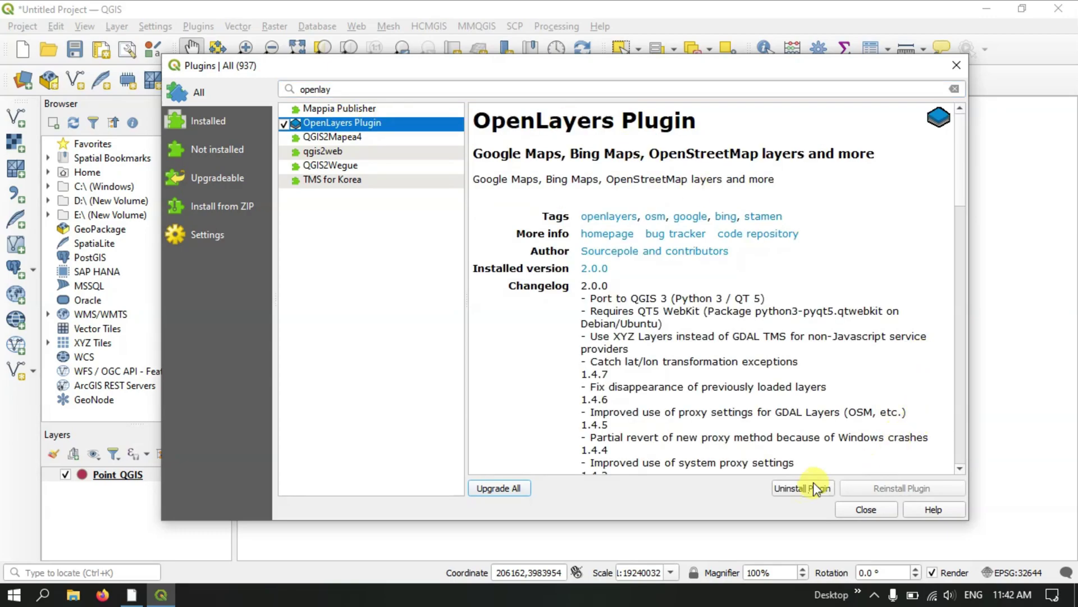
pyautogui.click(866, 509)
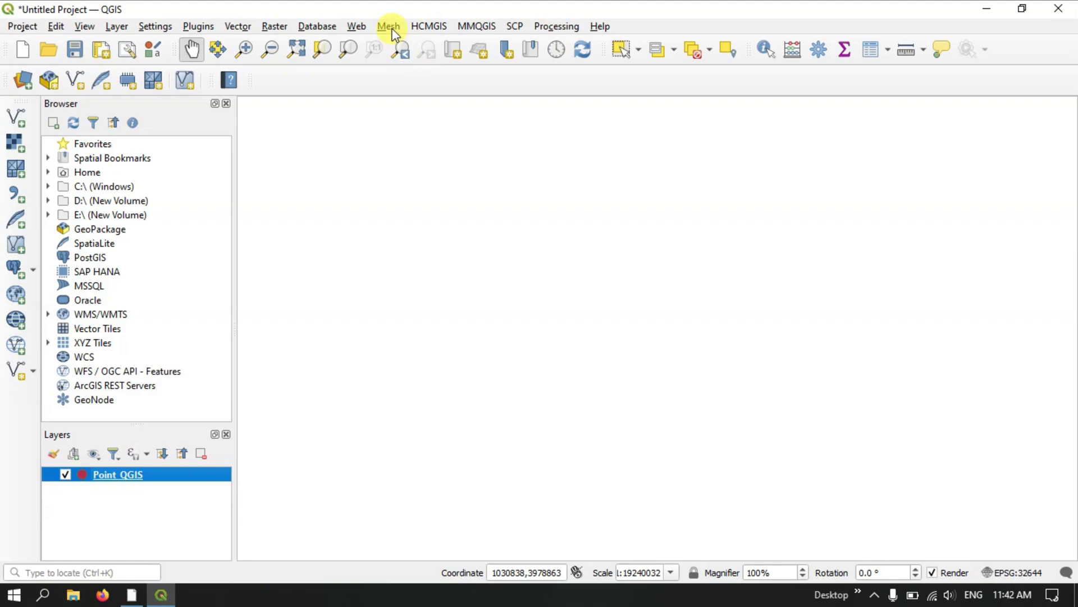
pyautogui.click(360, 27)
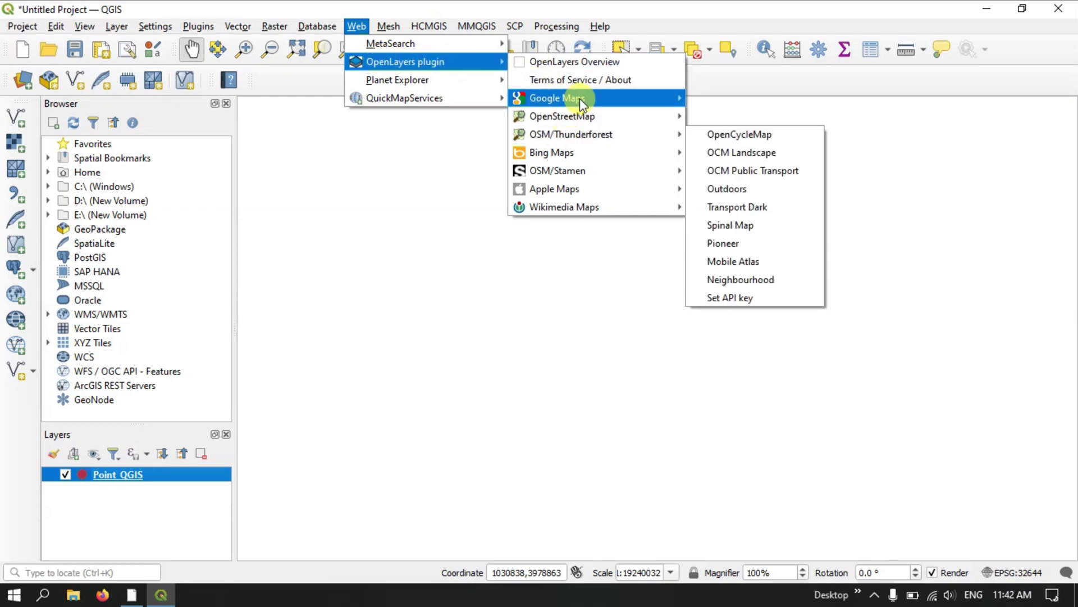
pyautogui.moveTo(580, 99)
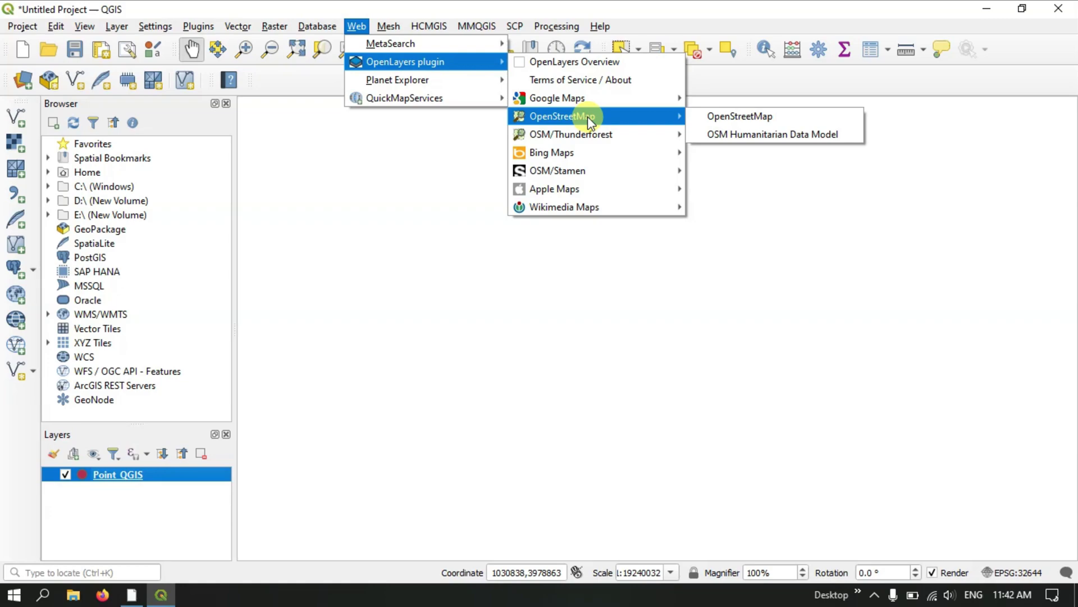
pyautogui.click(787, 120)
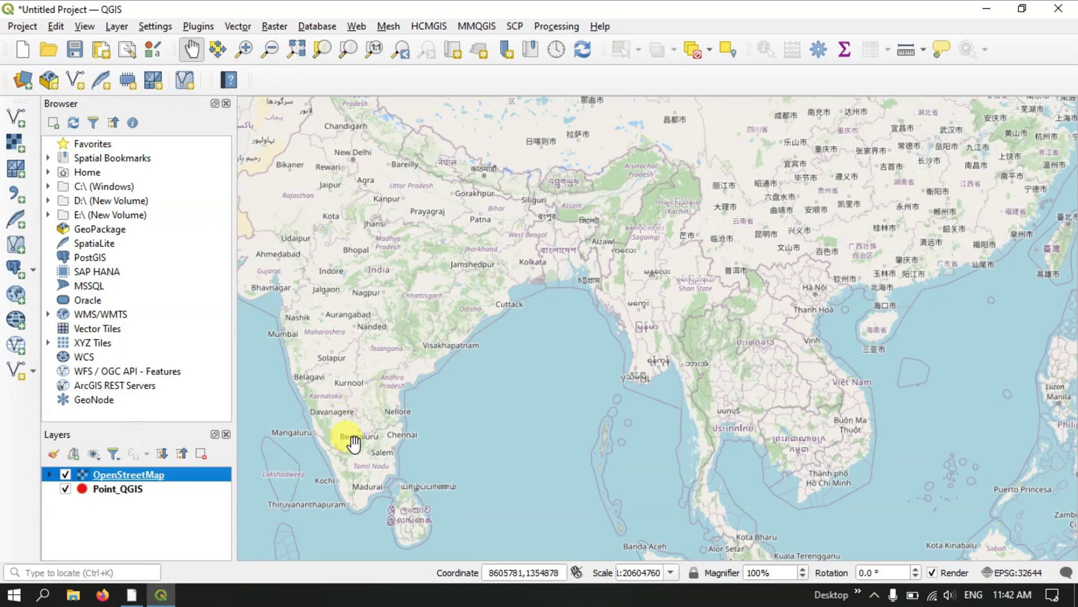
# Examine the OpenStreetMap base map from the Chennai coast down to the streets around Sir Theagaraya College
pyautogui.click(132, 492)
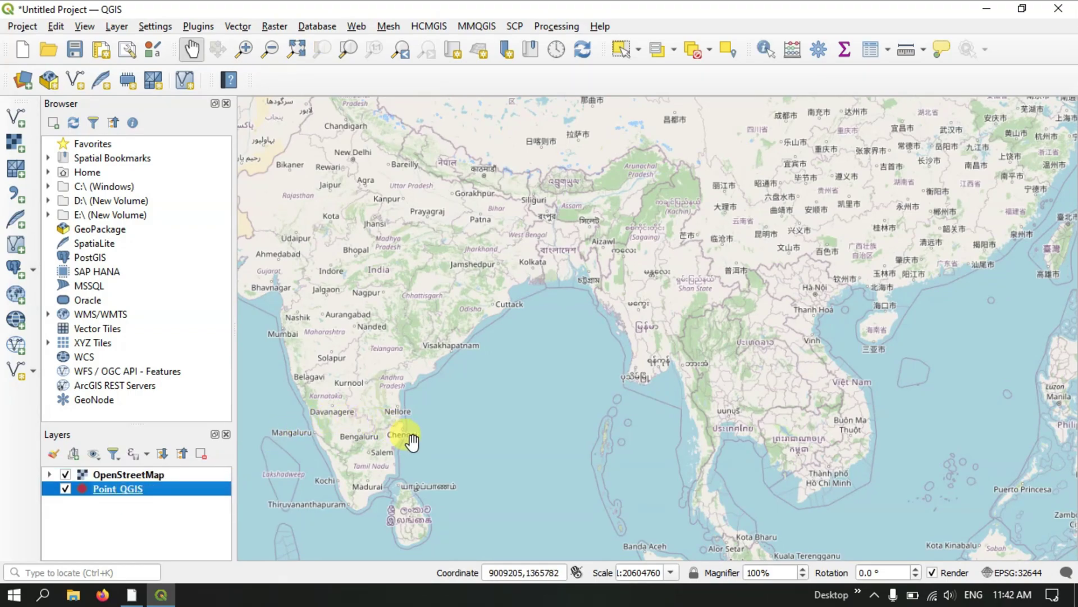
pyautogui.scroll(2, 403, 441)
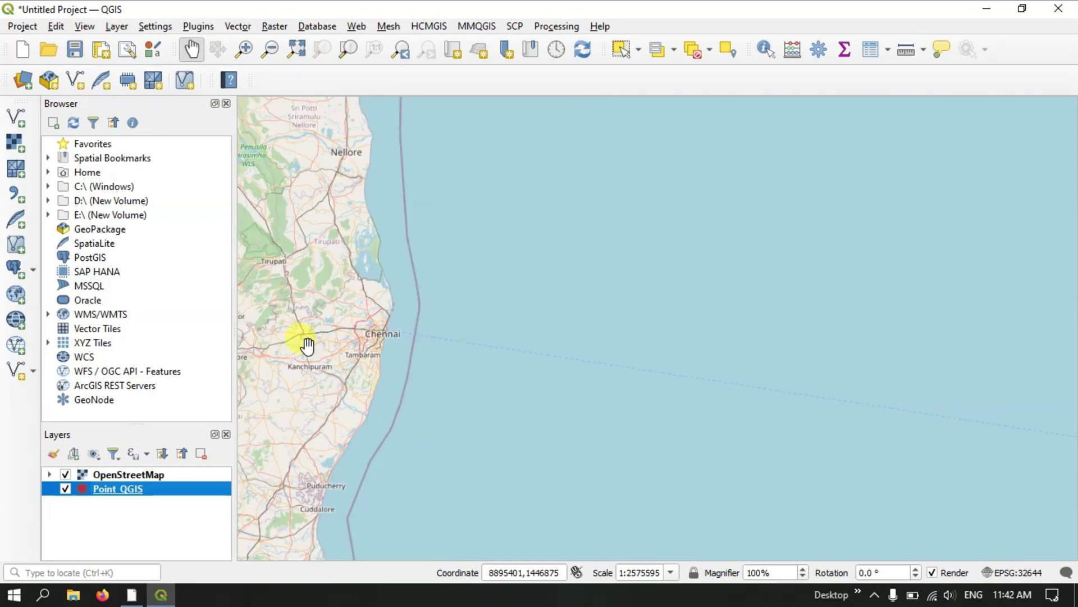
pyautogui.scroll(2, 289, 337)
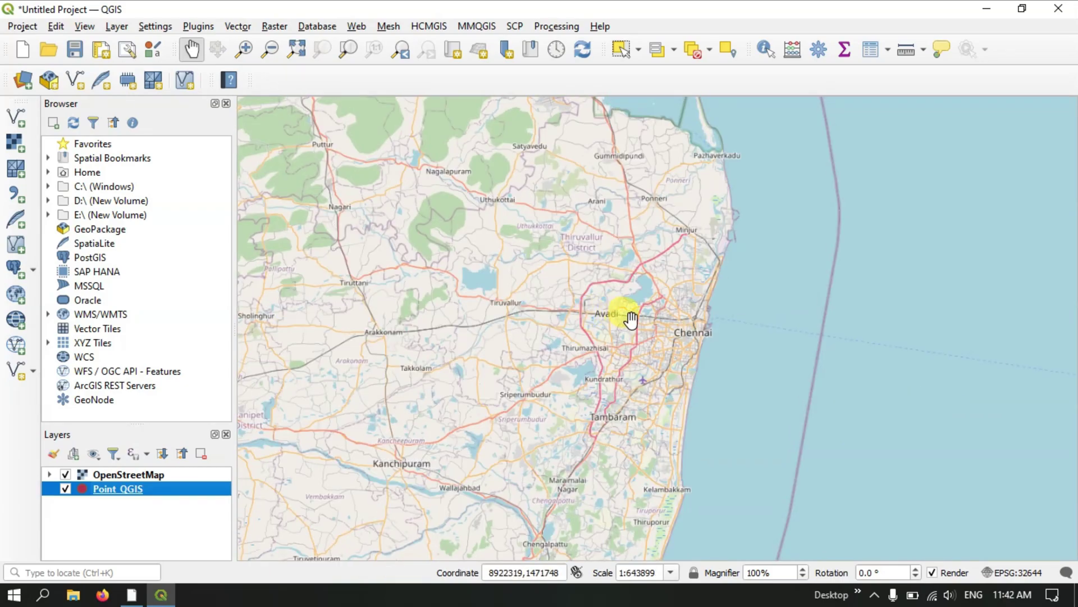
pyautogui.moveTo(646, 323); pyautogui.dragTo(559, 348)
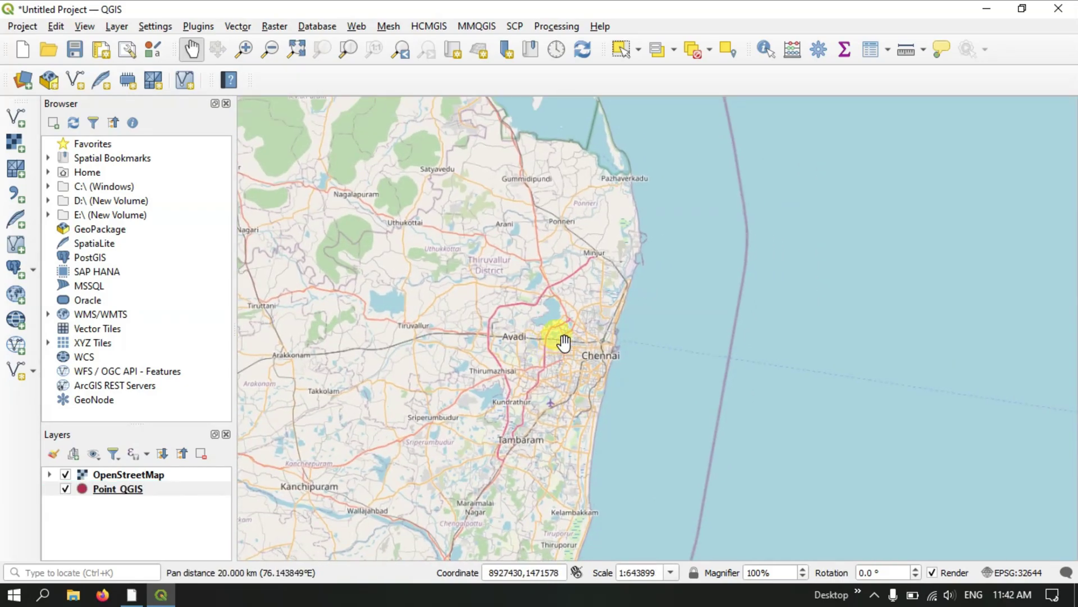
pyautogui.scroll(3, 602, 344)
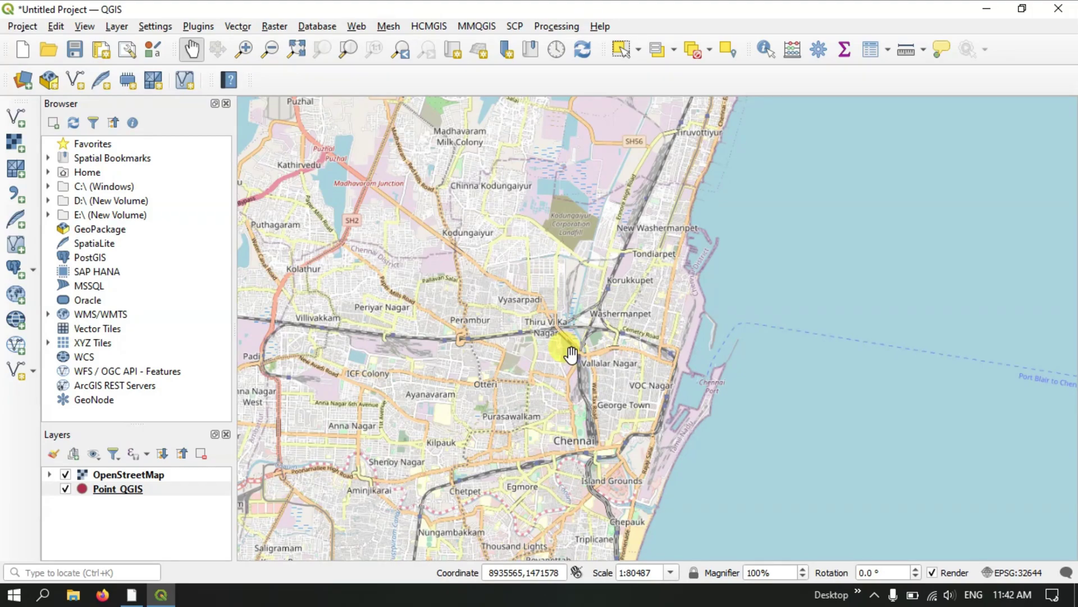
pyautogui.scroll(1, 569, 352)
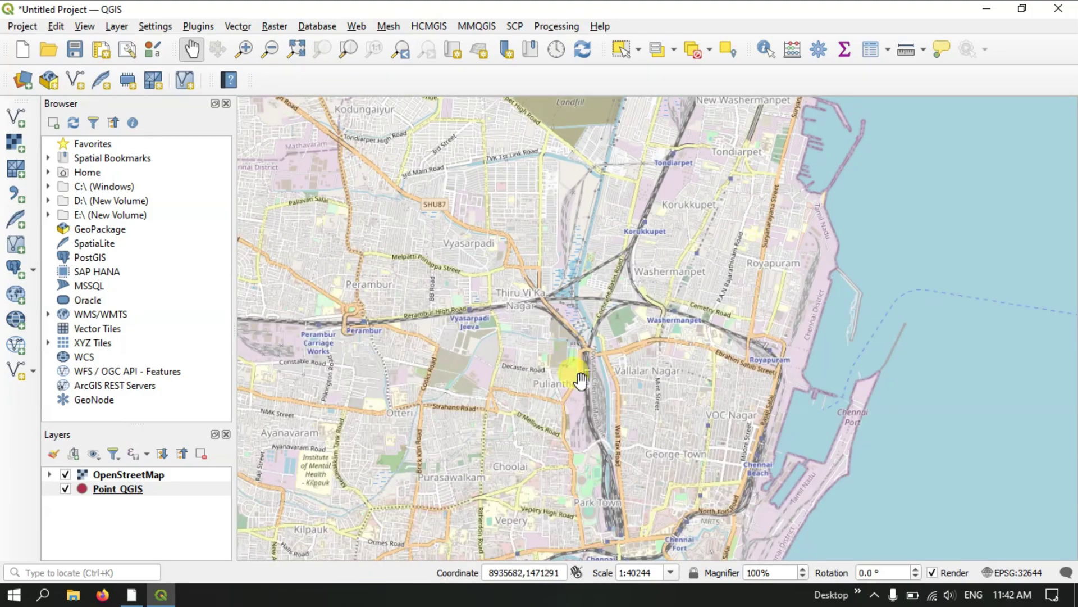
pyautogui.moveTo(627, 335); pyautogui.dragTo(516, 421)
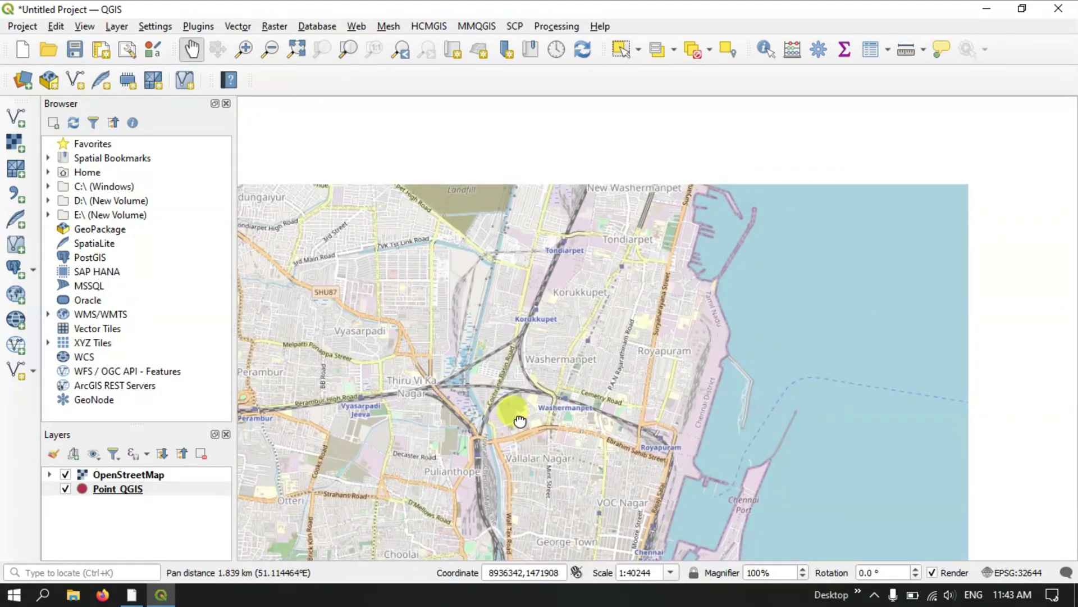
pyautogui.scroll(1, 594, 343)
pyautogui.scroll(1, 595, 344)
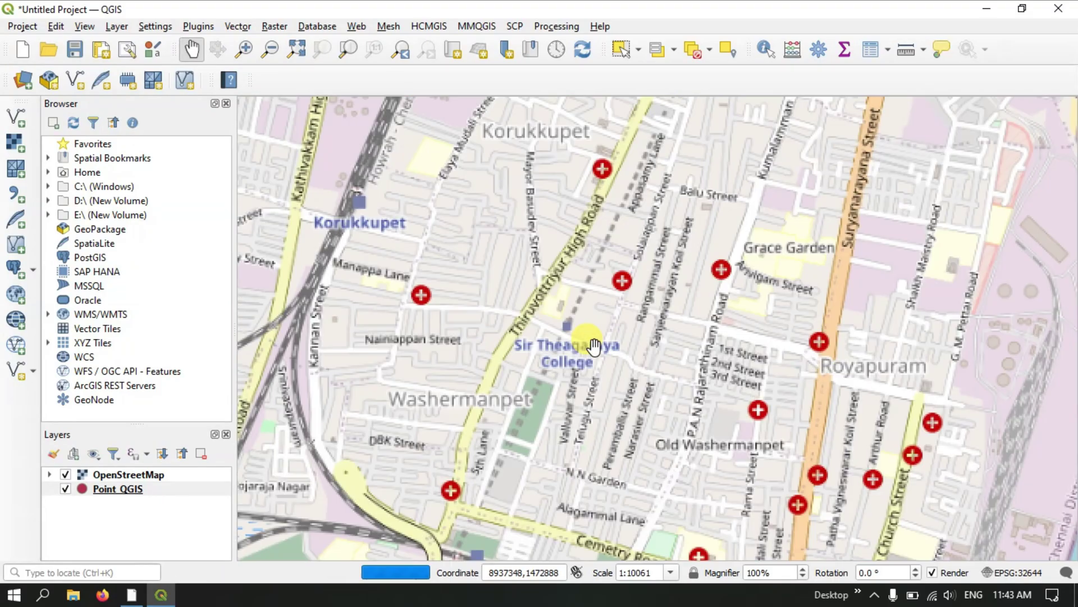
pyautogui.scroll(1, 590, 345)
pyautogui.scroll(1, 564, 301)
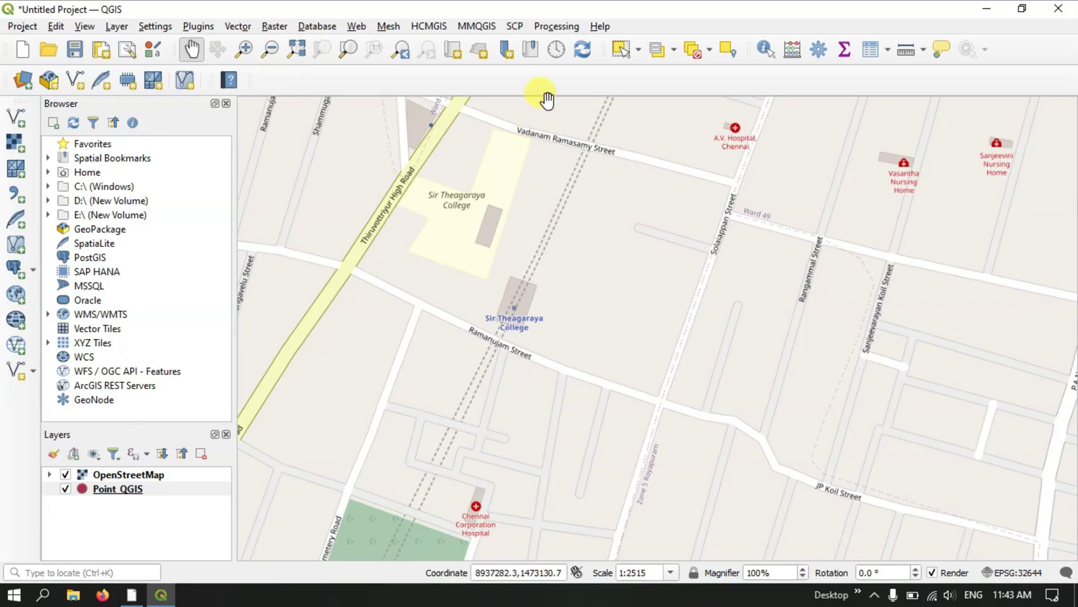
# Show the Digitizing Toolbar and switch on editing for the Point_QGIS layer
pyautogui.rightClick(587, 80)
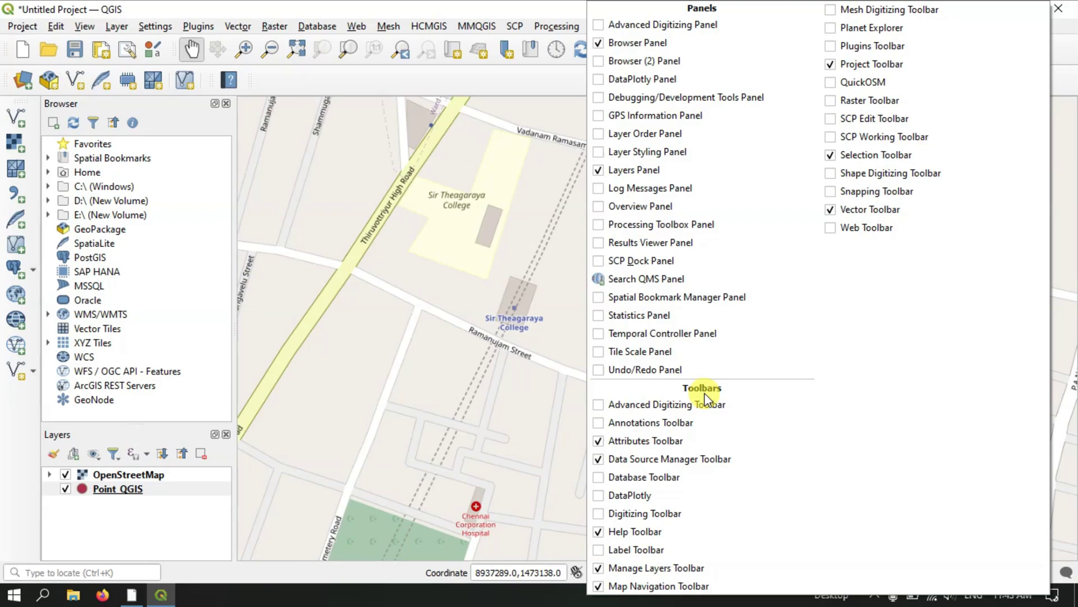
pyautogui.click(598, 515)
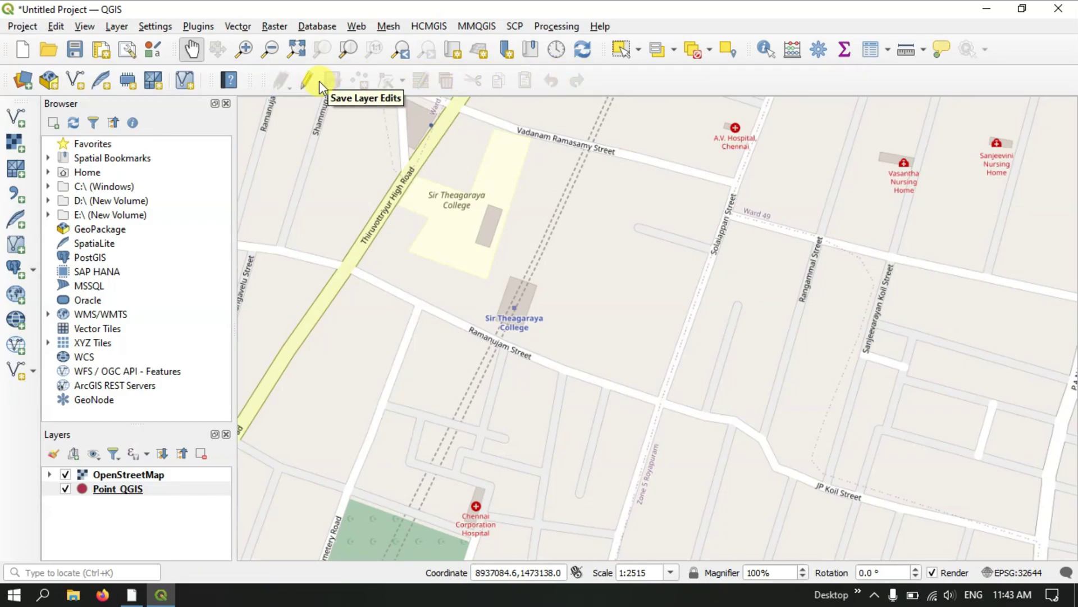
pyautogui.click(135, 492)
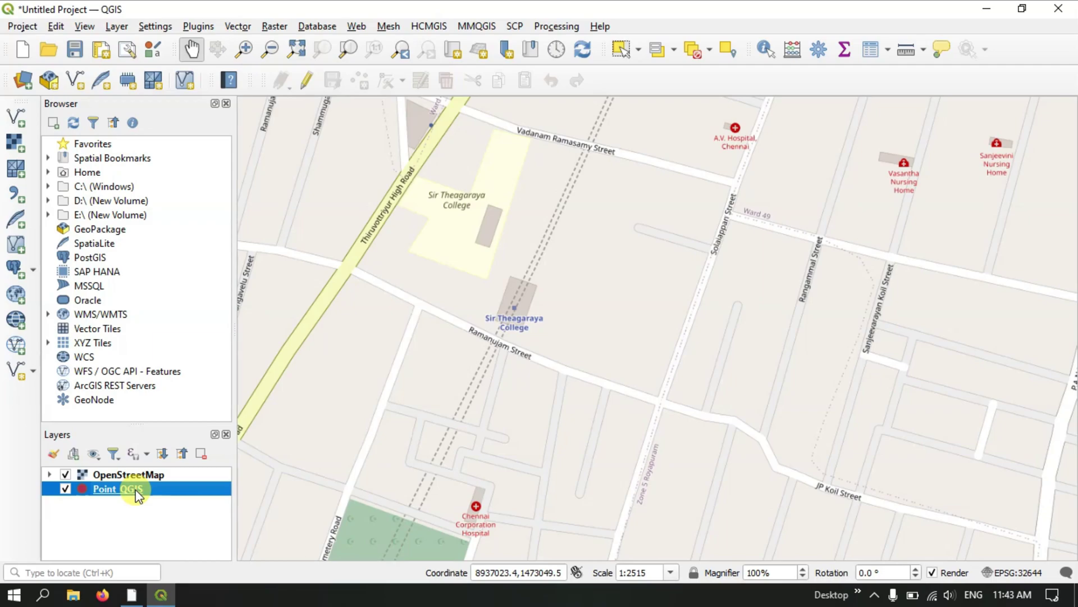
pyautogui.rightClick(136, 492)
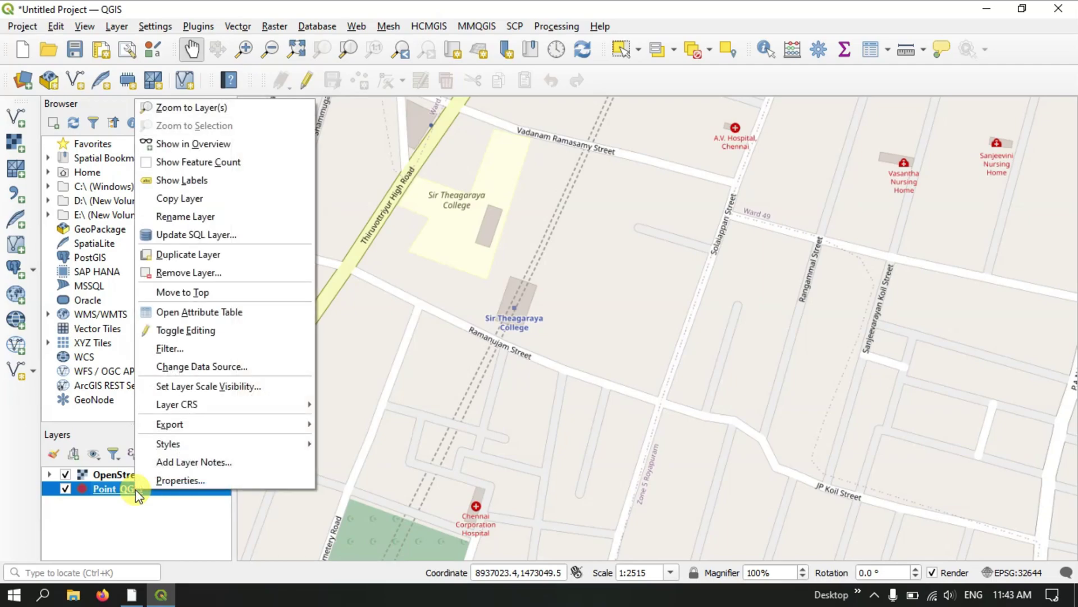
pyautogui.click(176, 331)
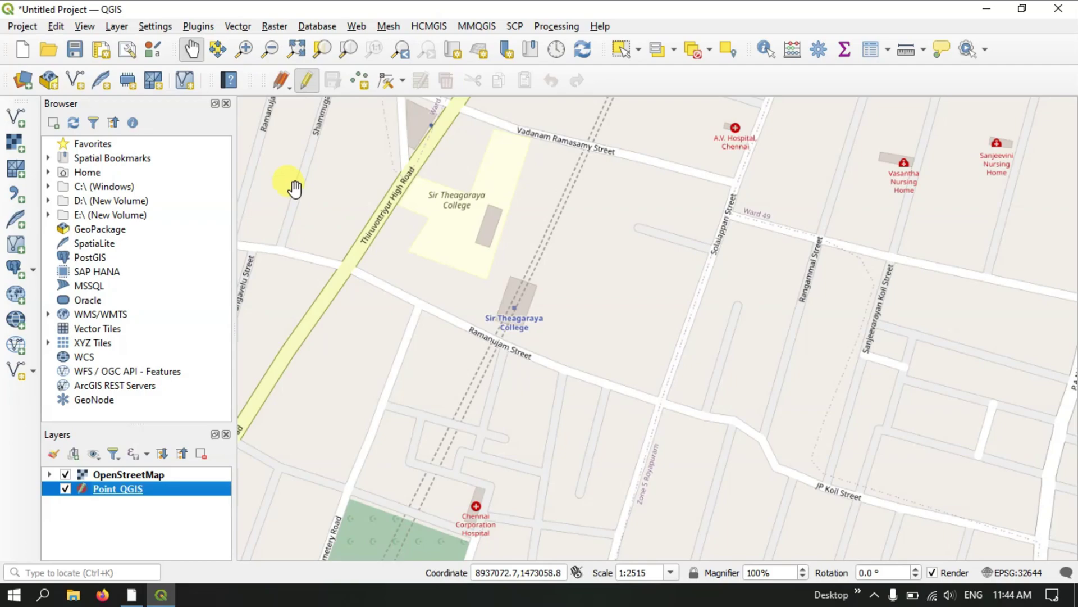
# Add a point feature on the blue station marker above the Sir Theagaraya College label near Ramanujam Street
pyautogui.click(363, 79)
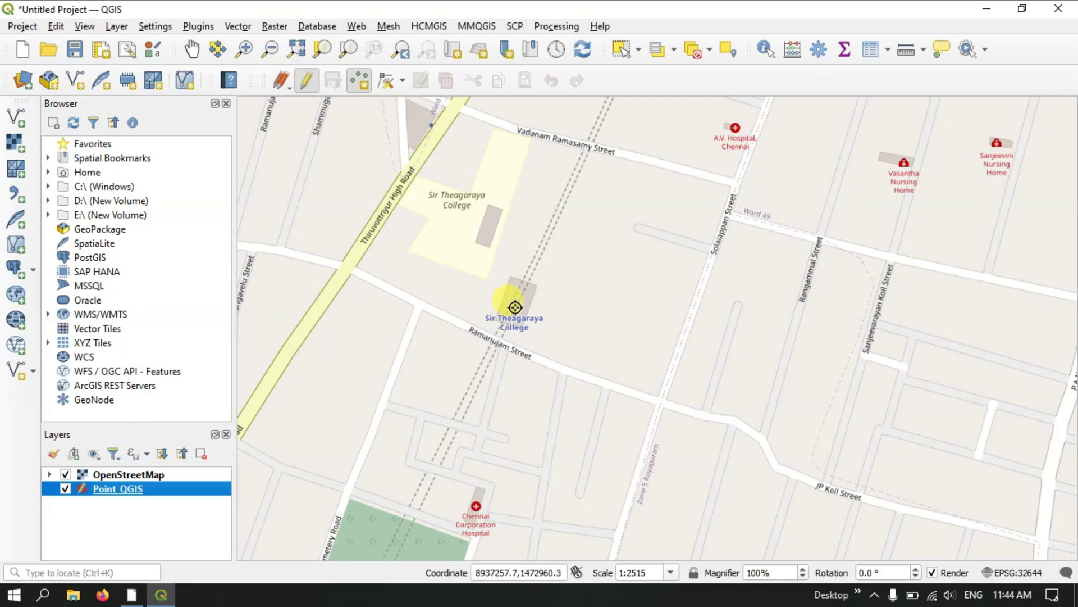
pyautogui.scroll(-1, 516, 307)
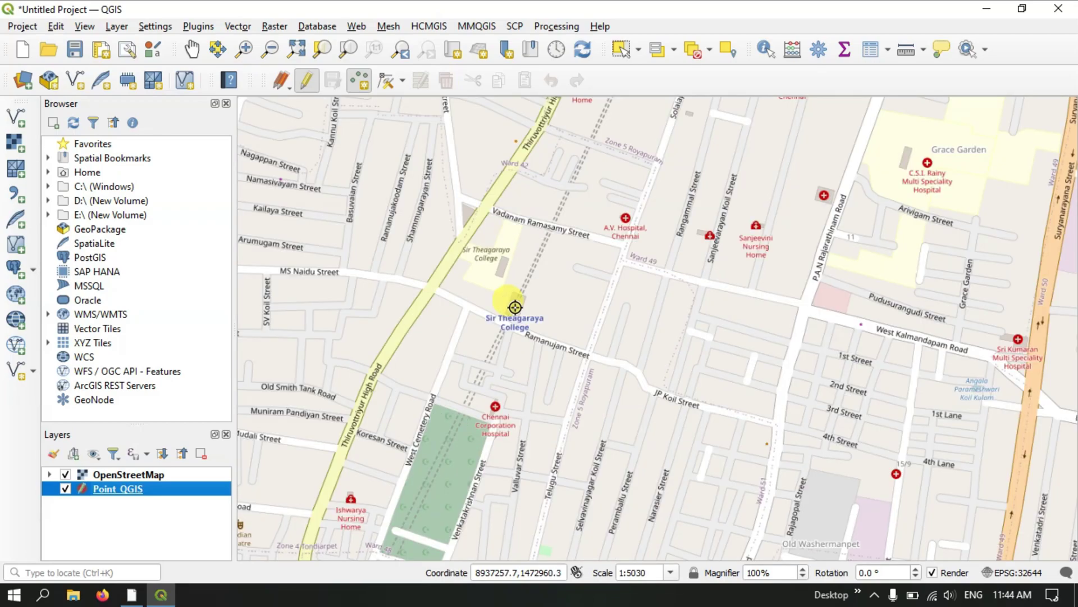
pyautogui.scroll(2, 516, 306)
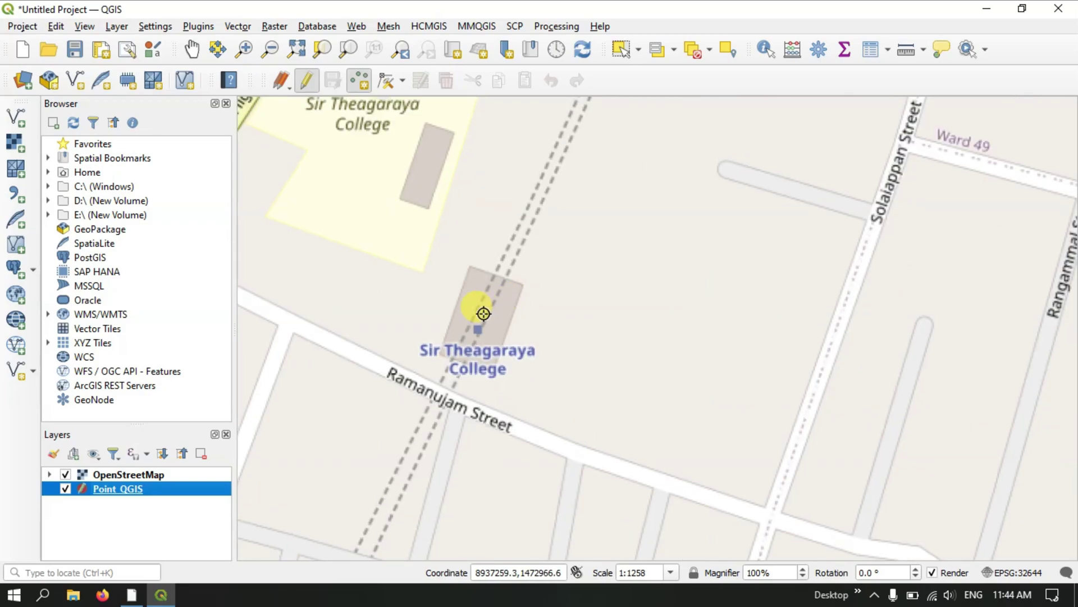
pyautogui.scroll(-1, 483, 312)
pyautogui.scroll(1, 483, 313)
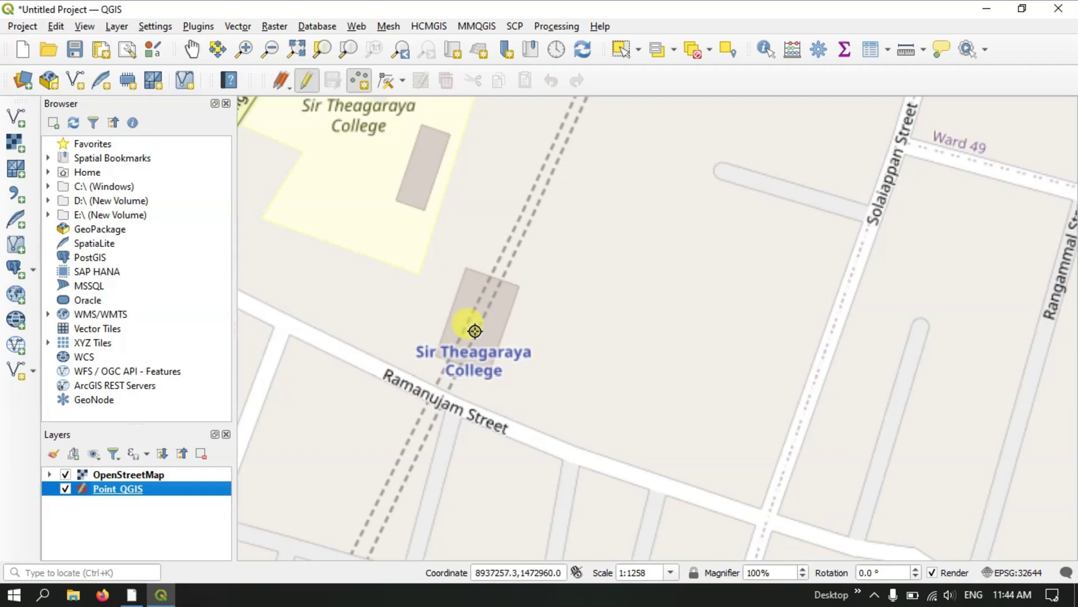
pyautogui.click(474, 331)
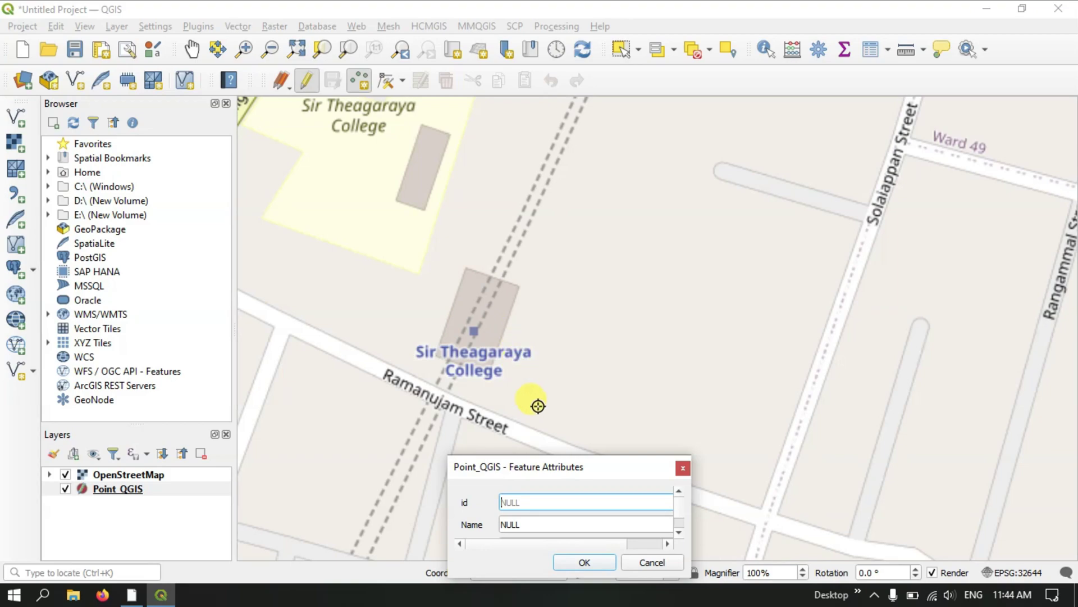
# Set the new point's id to 0 and its Name to "Sir Theagaraya College"
pyautogui.moveTo(547, 466); pyautogui.dragTo(645, 248)
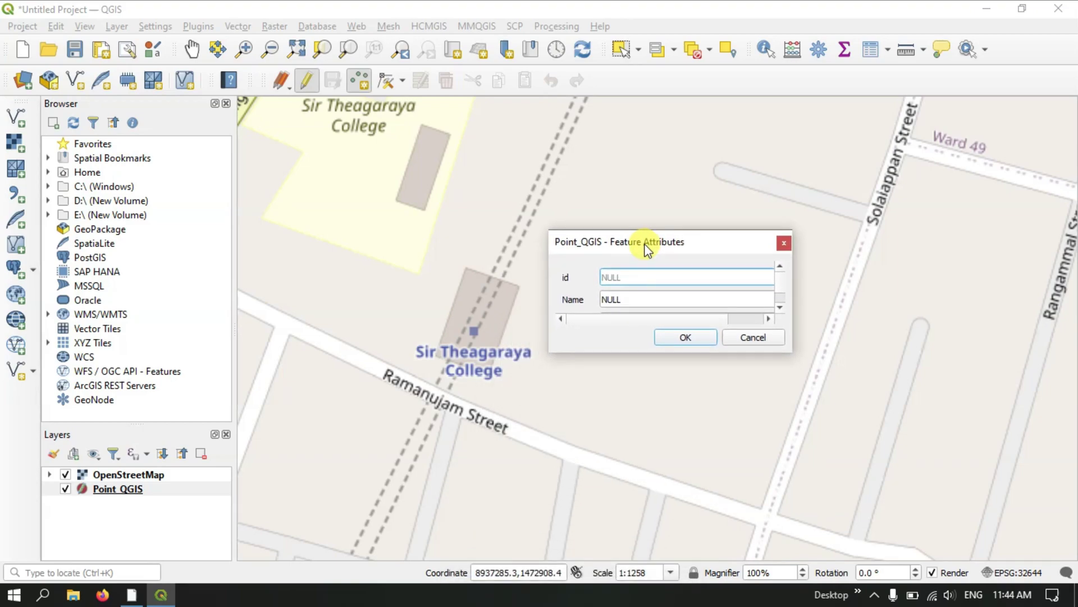
pyautogui.click(622, 276)
pyautogui.write('0')
pyautogui.click(622, 300)
pyautogui.doubleClick(622, 300)
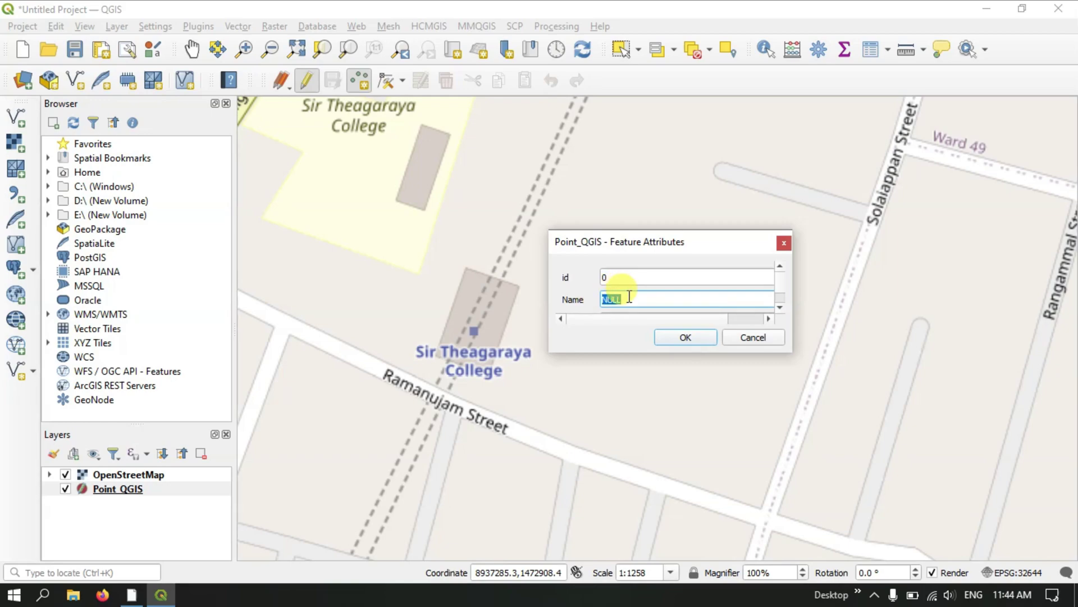
pyautogui.write('Sir Theagaraya College')
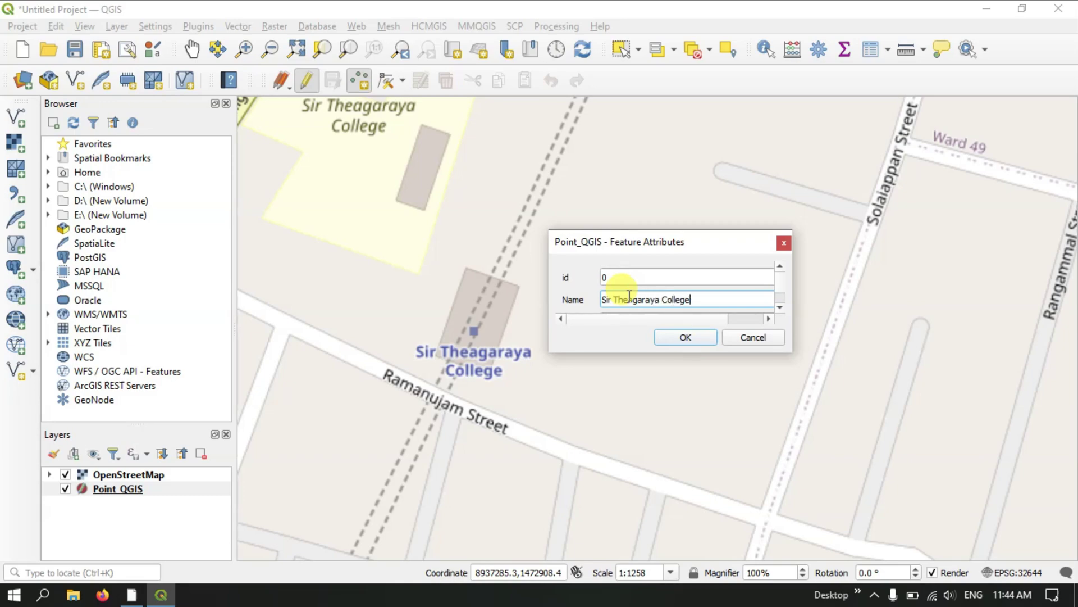
# Set the Sir Theagaraya College point's Distance to 4 and accept its feature attributes
pyautogui.scroll(-1, 629, 296)
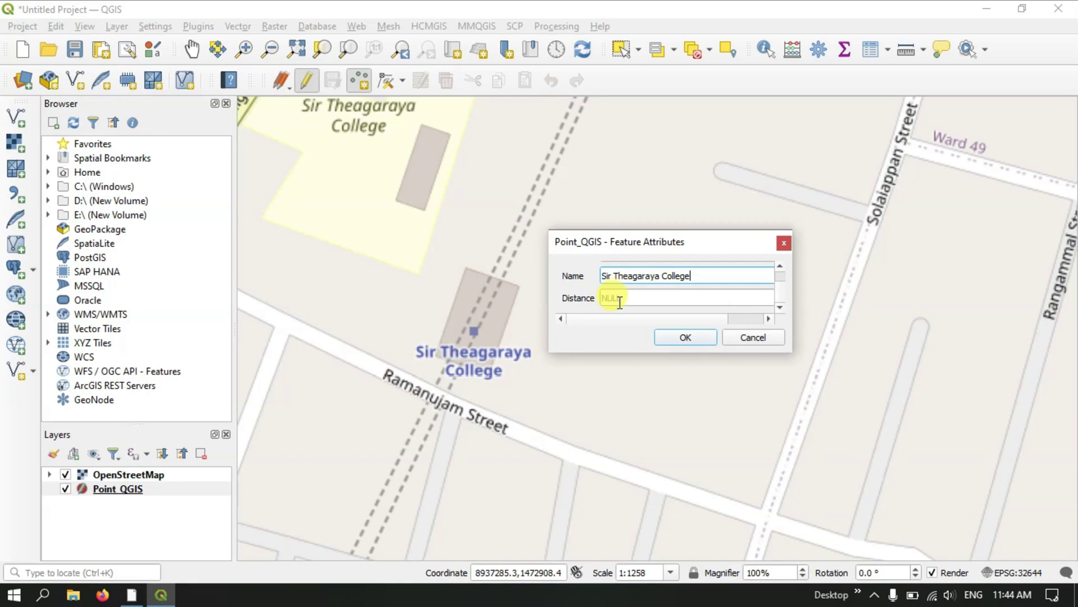
pyautogui.click(617, 298)
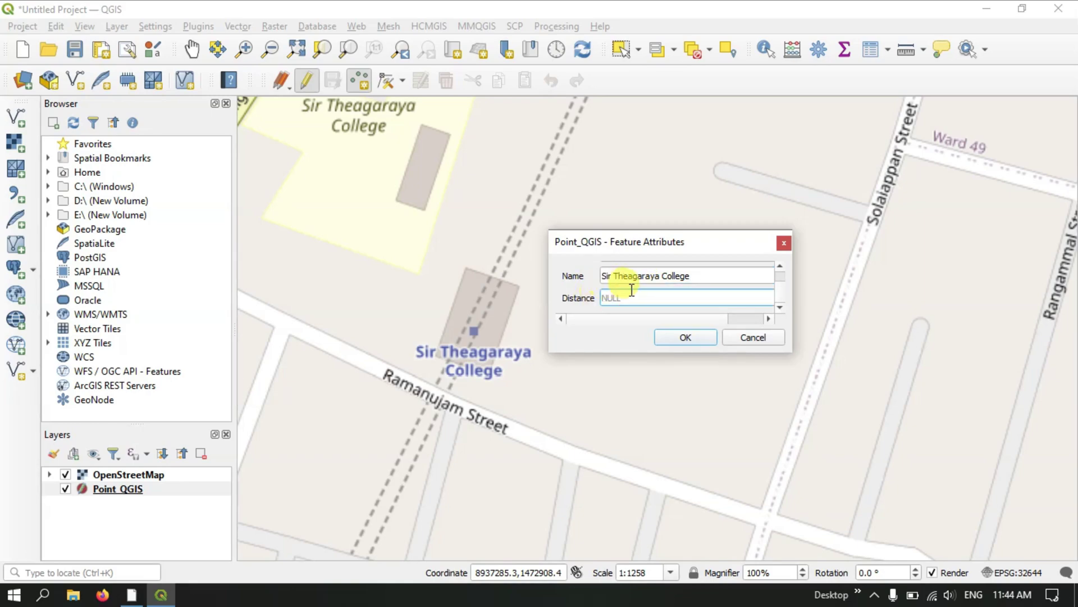
pyautogui.scroll(1, 611, 296)
pyautogui.scroll(-1, 611, 296)
pyautogui.scroll(-2, 437, 186)
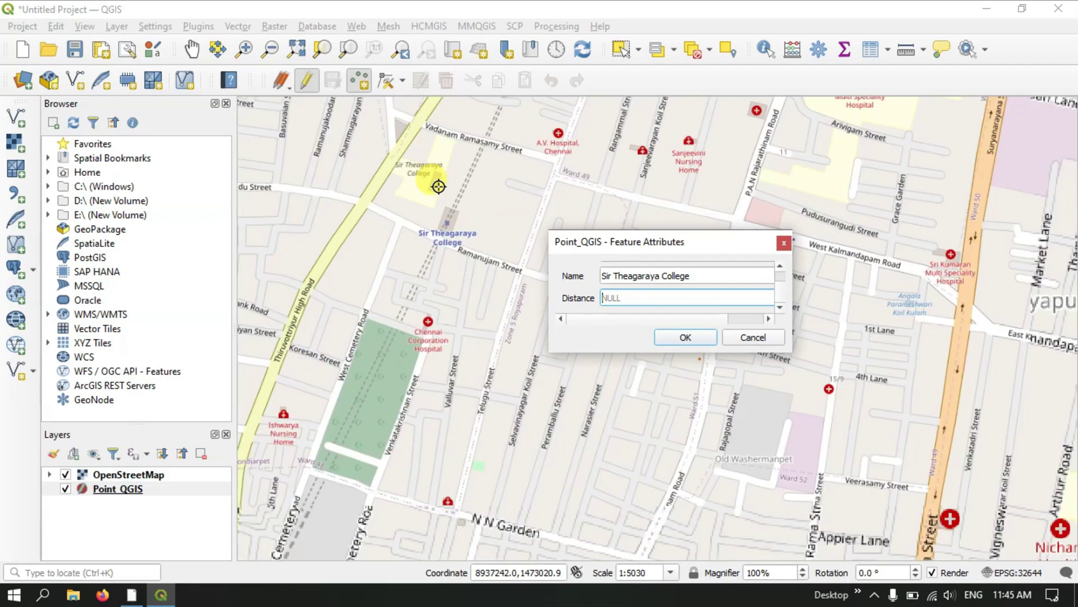
pyautogui.scroll(-3, 438, 186)
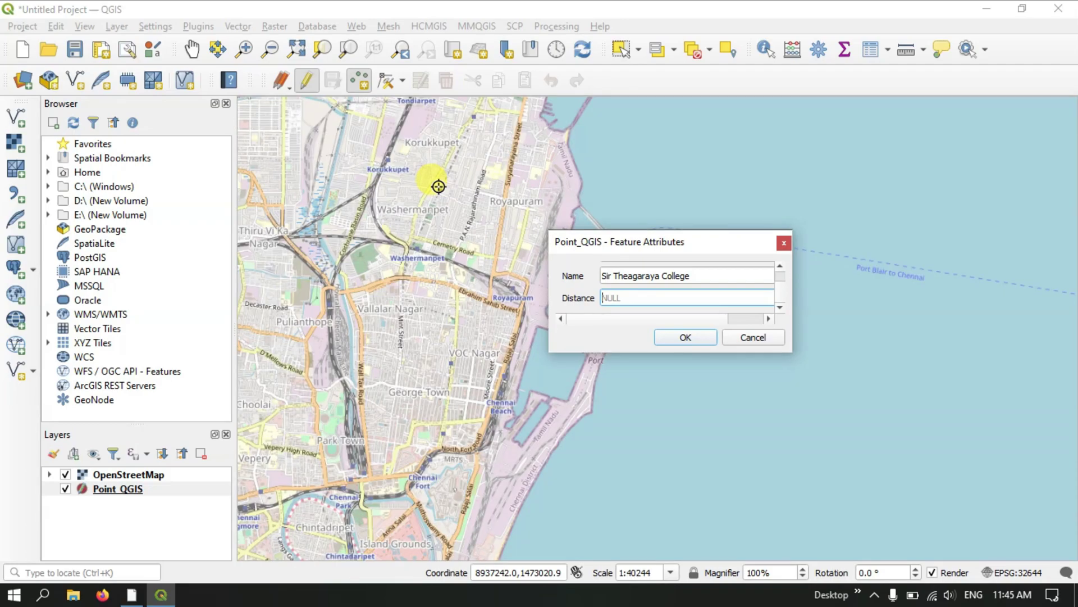
pyautogui.scroll(-1, 438, 186)
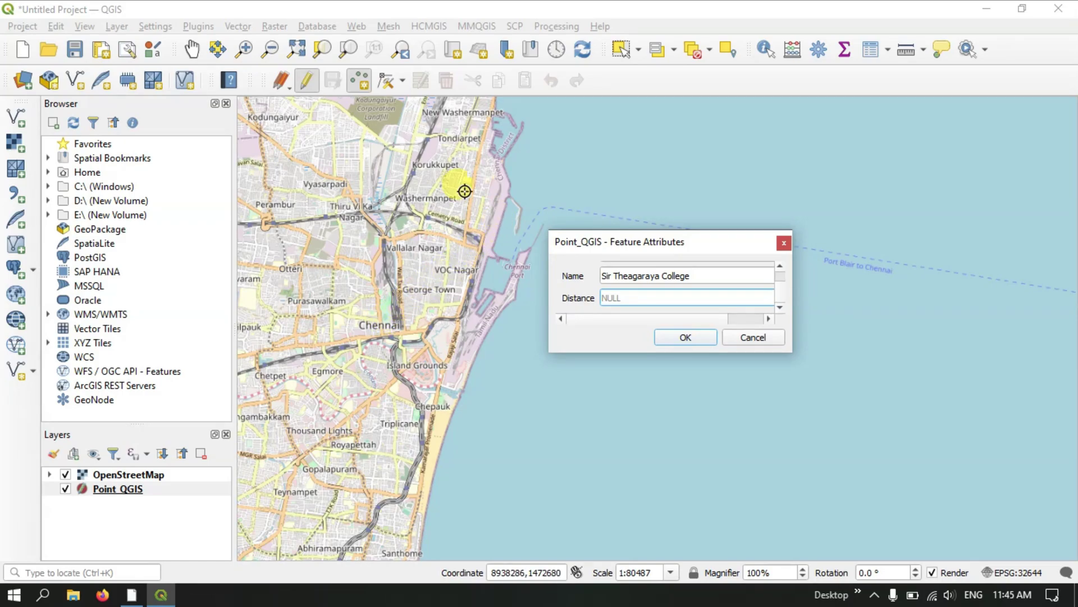
pyautogui.scroll(1, 439, 169)
pyautogui.scroll(1, 443, 174)
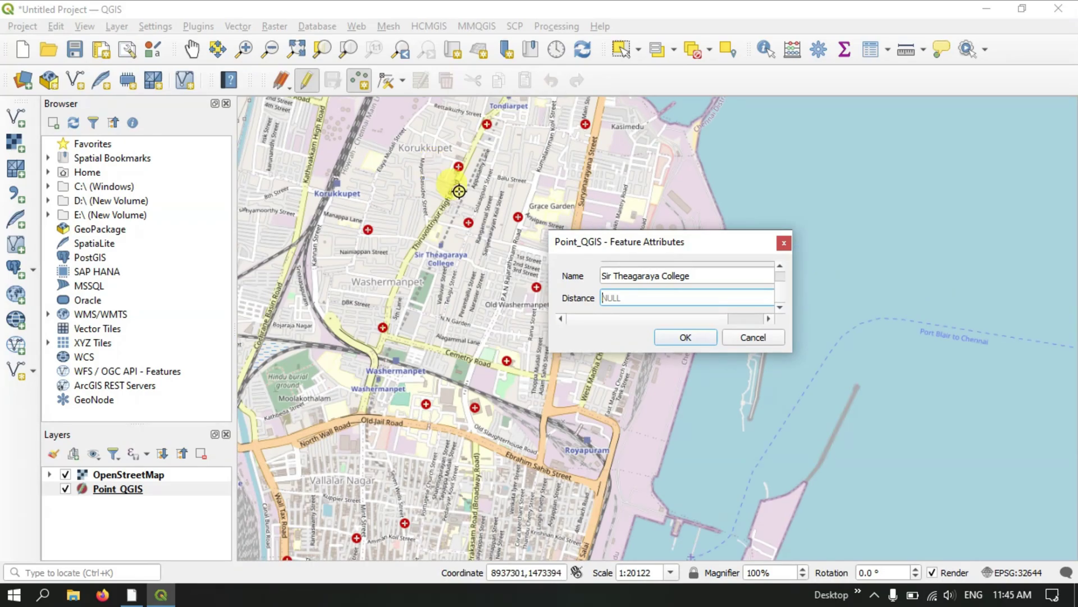
pyautogui.scroll(1, 450, 225)
pyautogui.scroll(1, 440, 286)
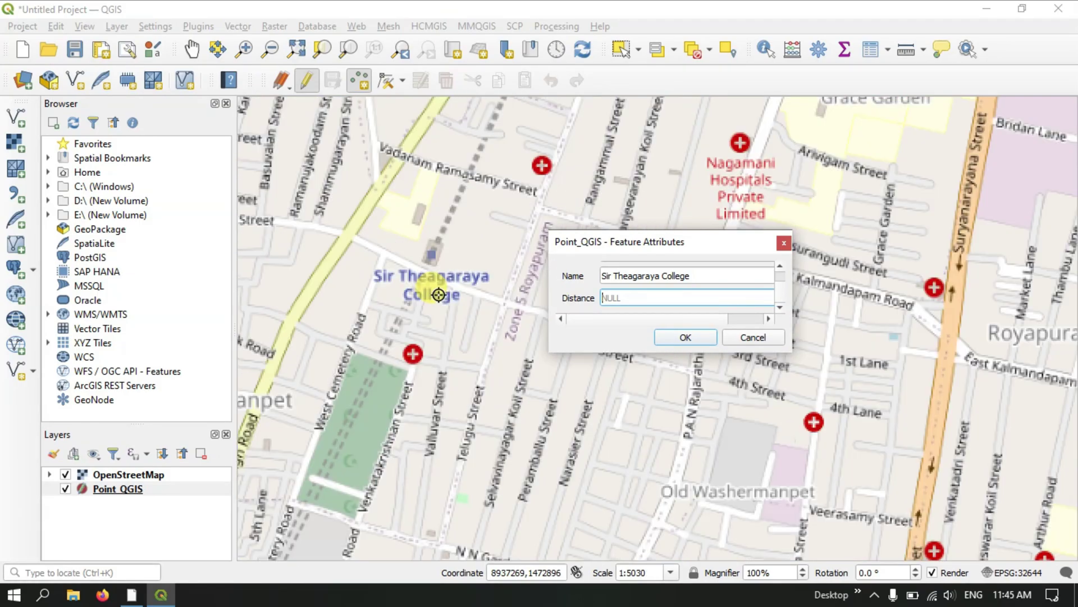
pyautogui.scroll(1, 441, 259)
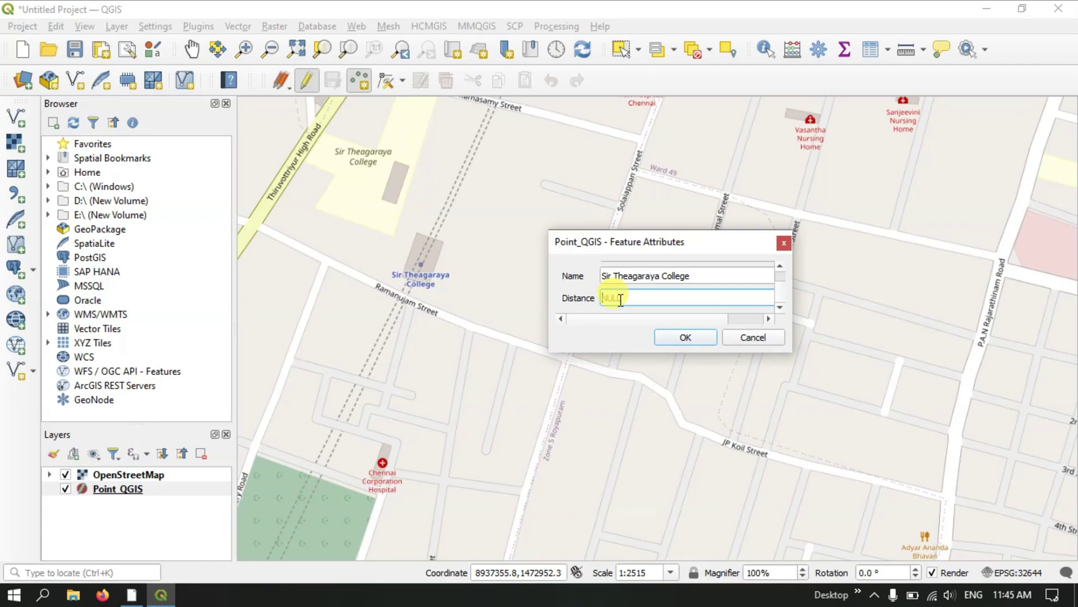
pyautogui.write('4')
pyautogui.moveTo(696, 241); pyautogui.dragTo(700, 194)
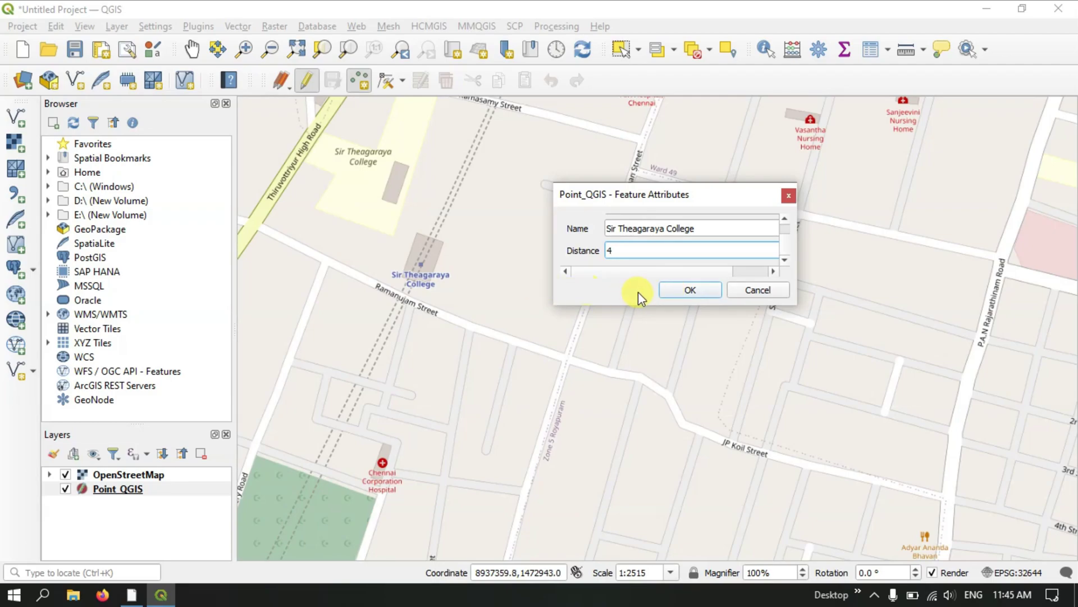
pyautogui.click(680, 291)
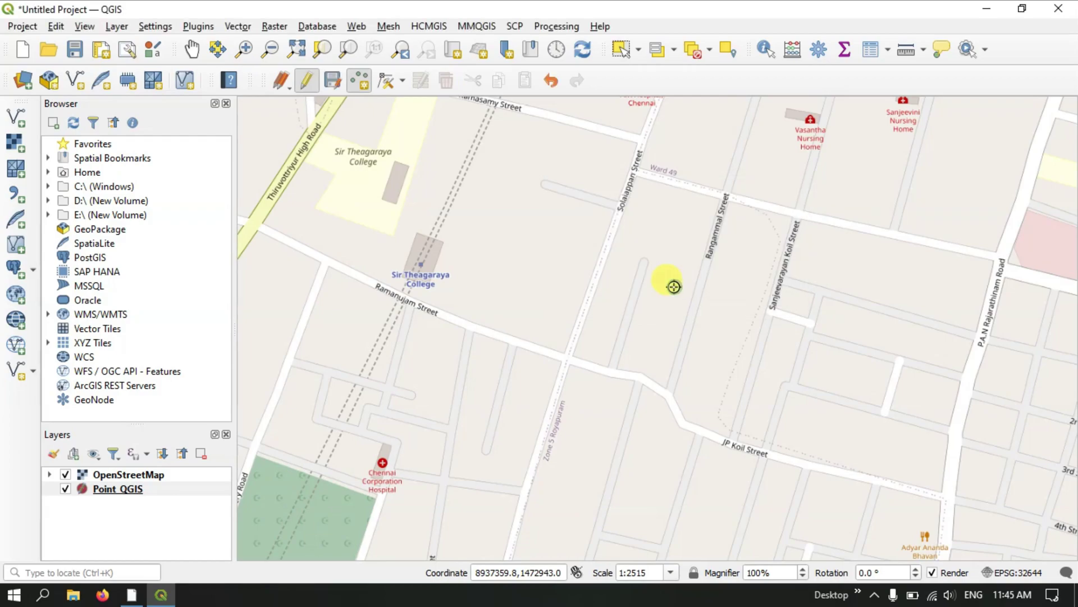
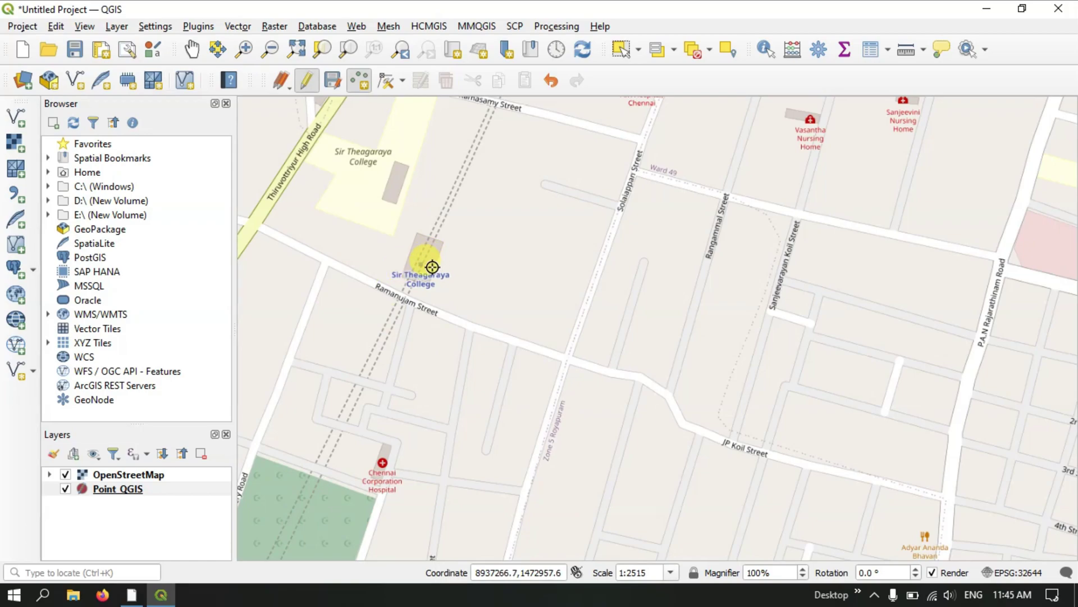
# Move the Point_QGIS layer above OpenStreetMap in the layer order
pyautogui.click(127, 494)
pyautogui.moveTo(124, 497); pyautogui.dragTo(155, 475)
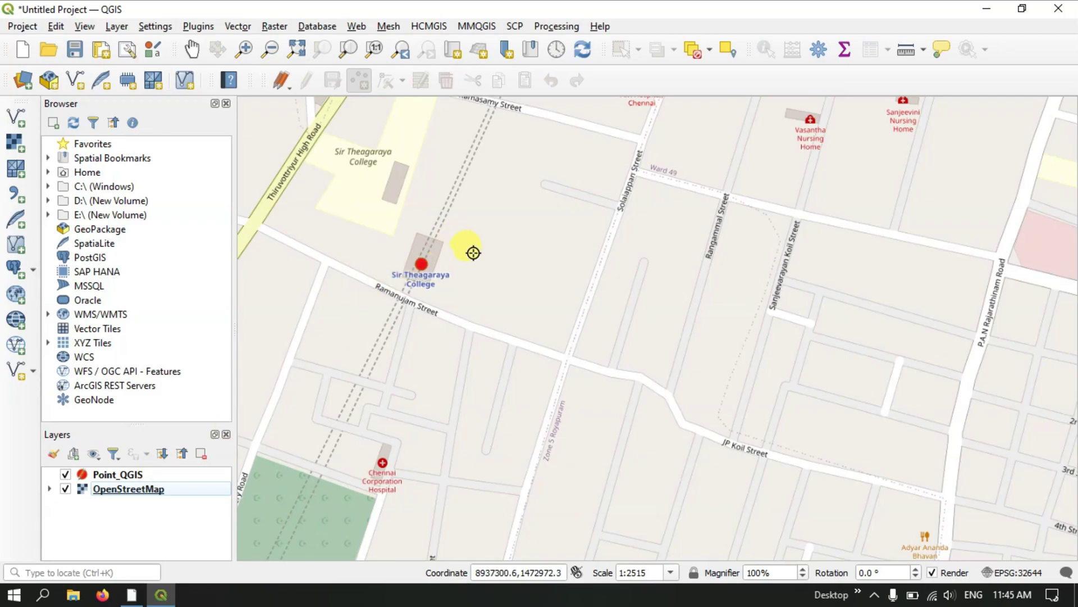
pyautogui.scroll(-2, 545, 348)
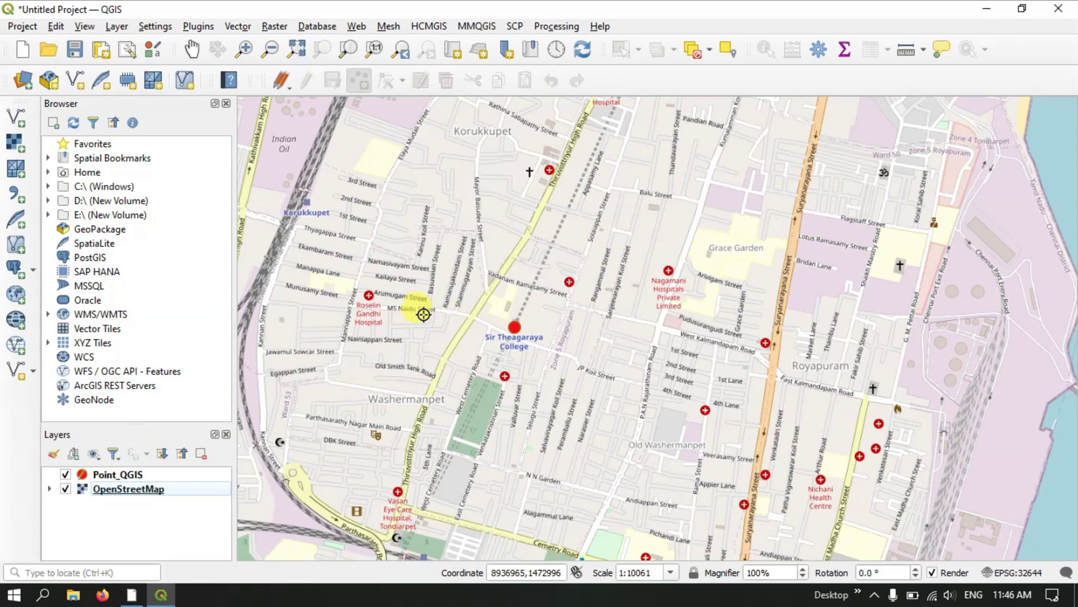
pyautogui.scroll(-1, 533, 391)
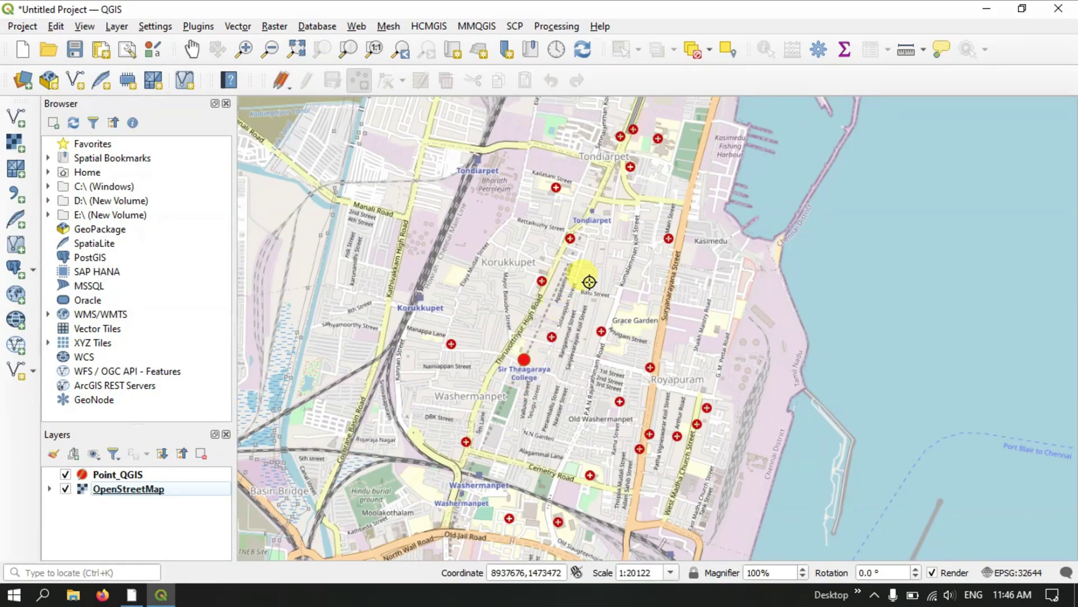
# Add a point feature to Point_QGIS on the MN Eye Hospital marker beside Thiruvottriyur High Road
pyautogui.scroll(1, 701, 155)
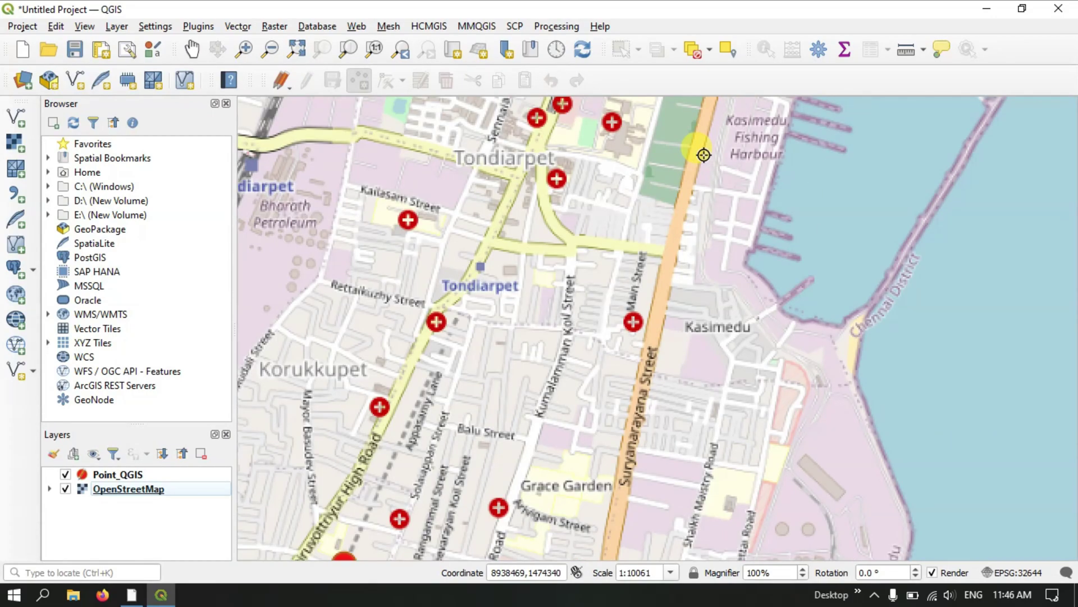
pyautogui.scroll(1, 673, 300)
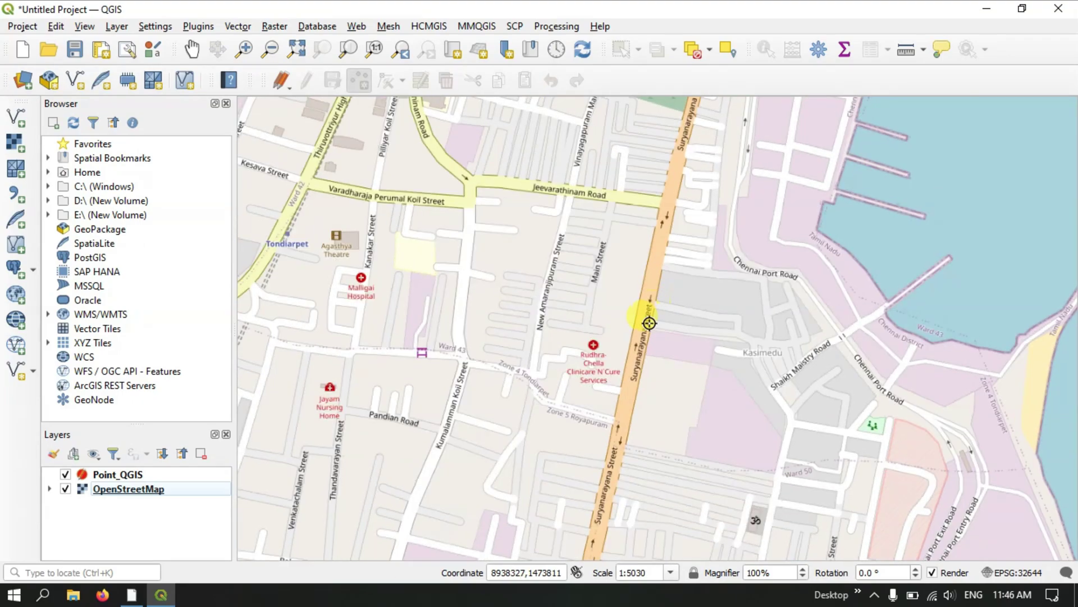
pyautogui.scroll(1, 619, 349)
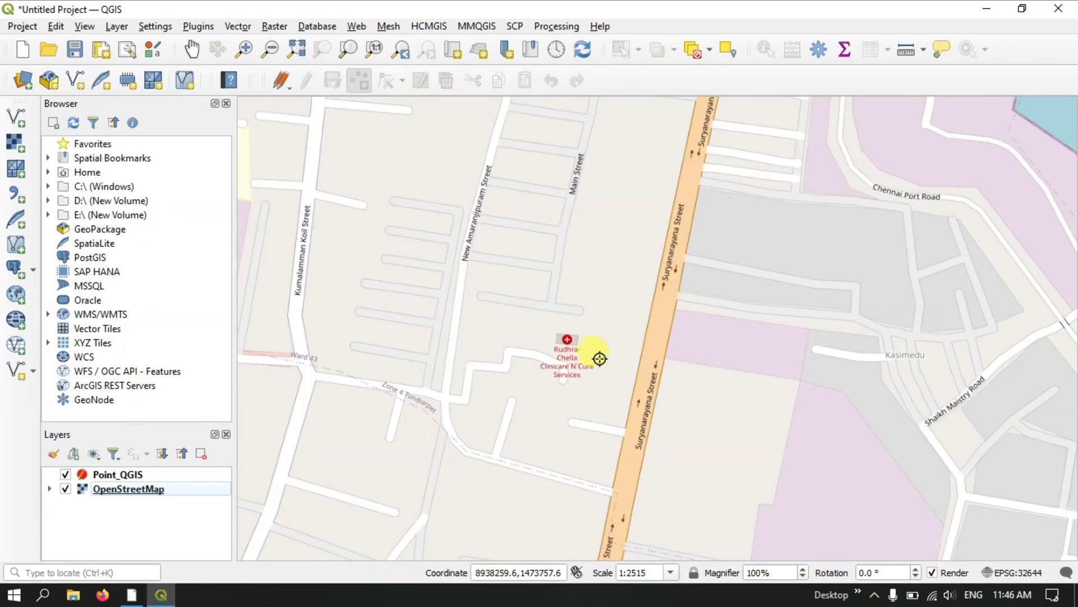
pyautogui.scroll(1, 600, 354)
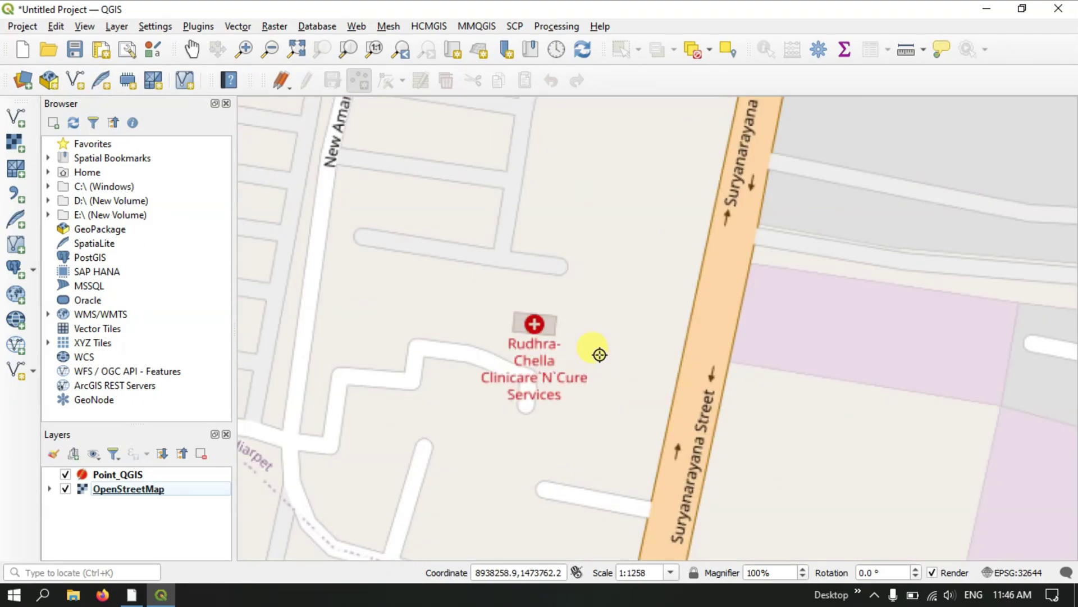
pyautogui.scroll(-3, 600, 354)
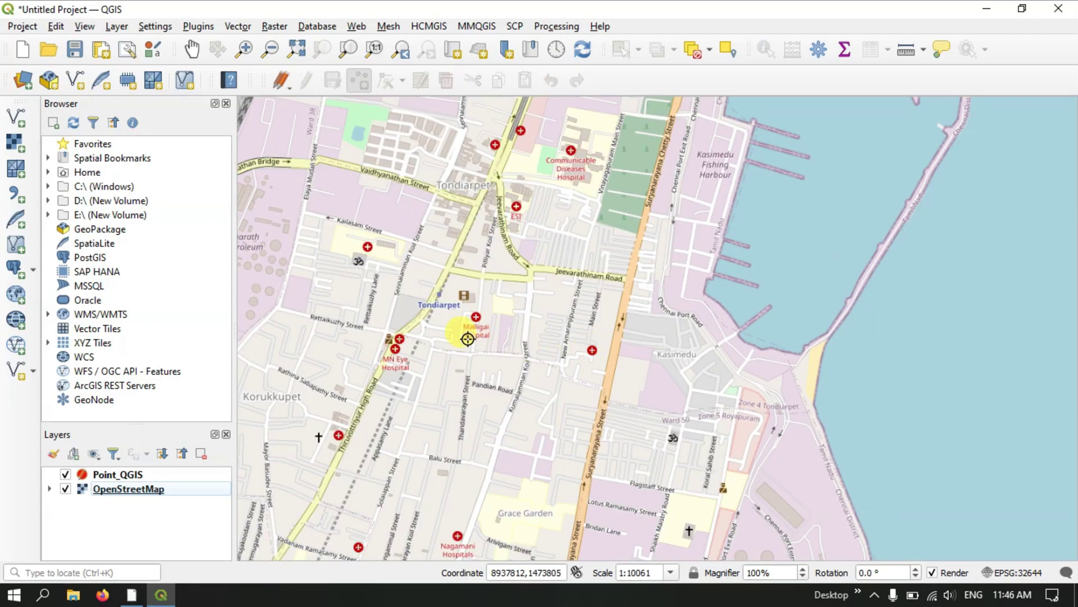
pyautogui.scroll(1, 348, 358)
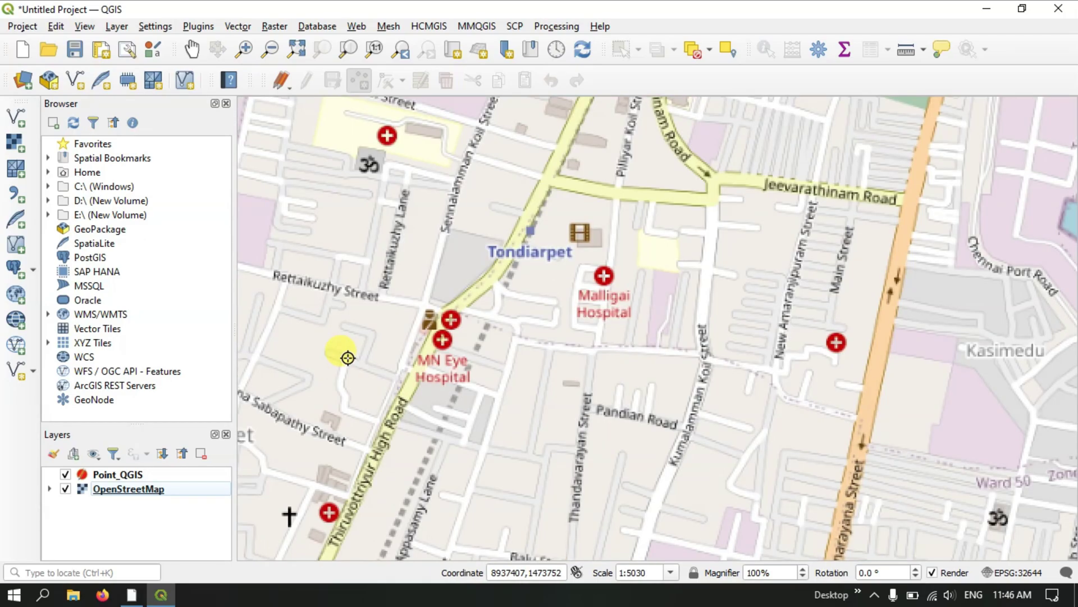
pyautogui.scroll(1, 393, 361)
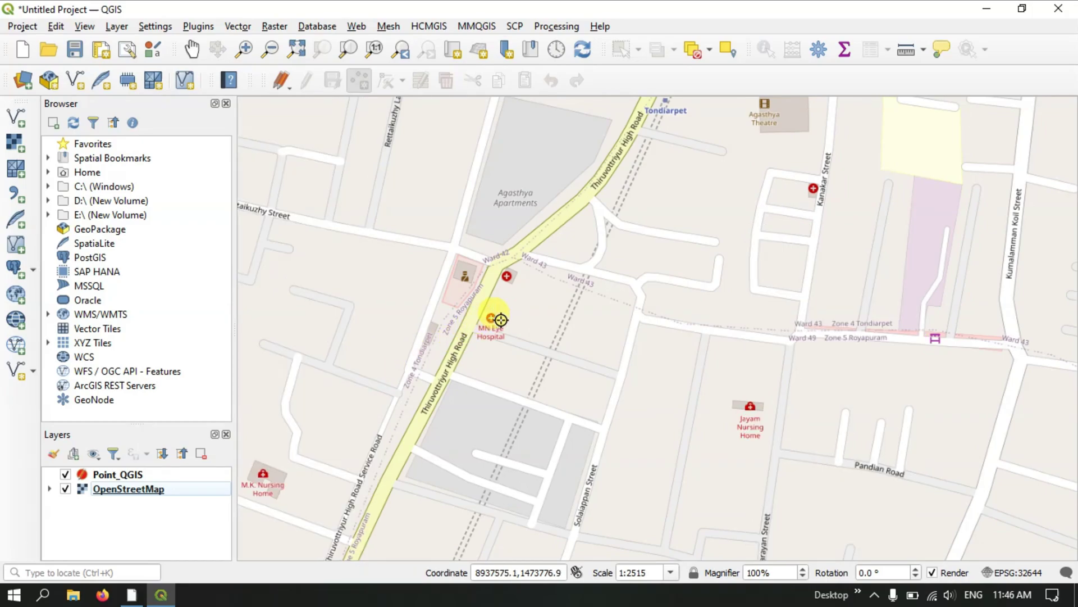
pyautogui.scroll(1, 500, 319)
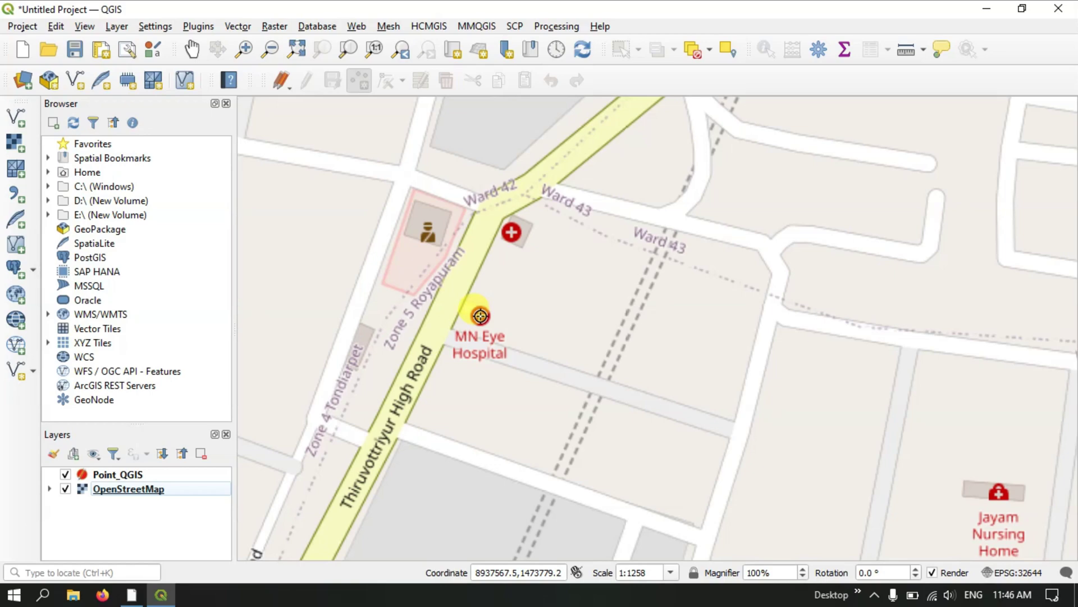
pyautogui.click(480, 315)
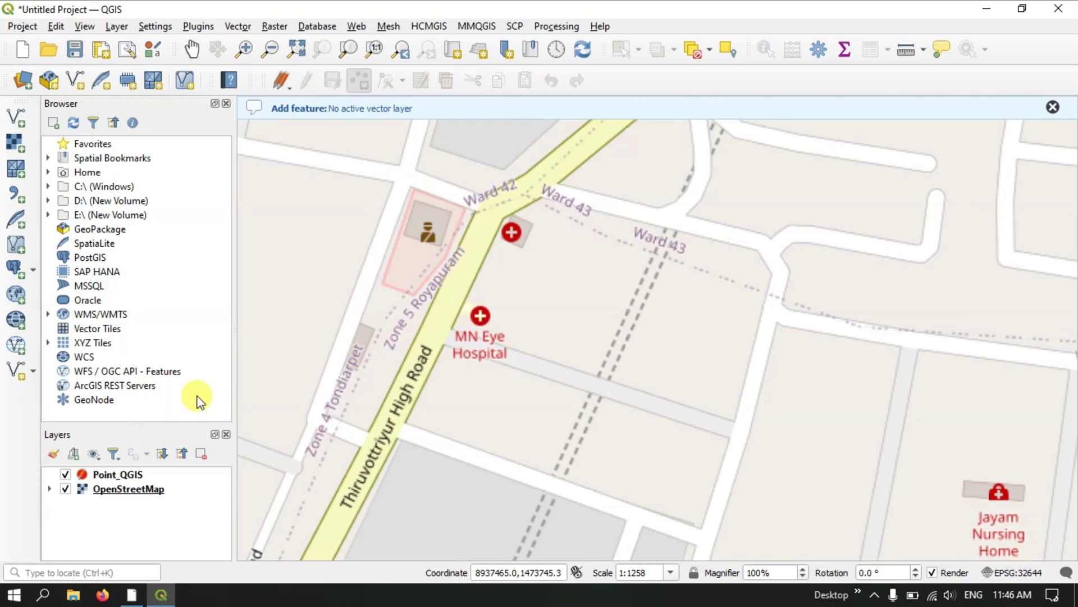
pyautogui.click(123, 474)
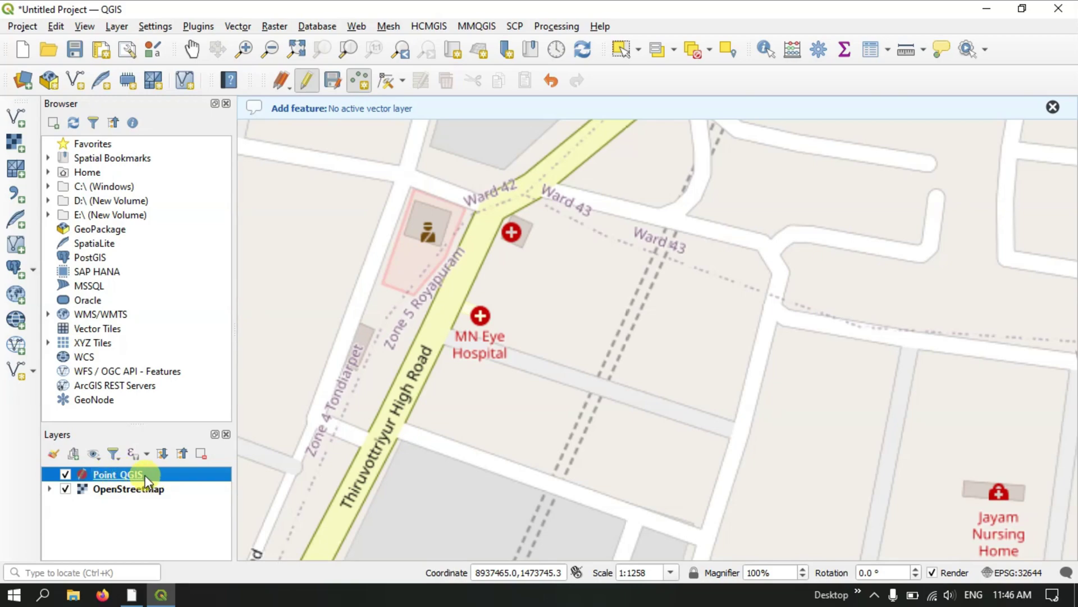
pyautogui.click(357, 79)
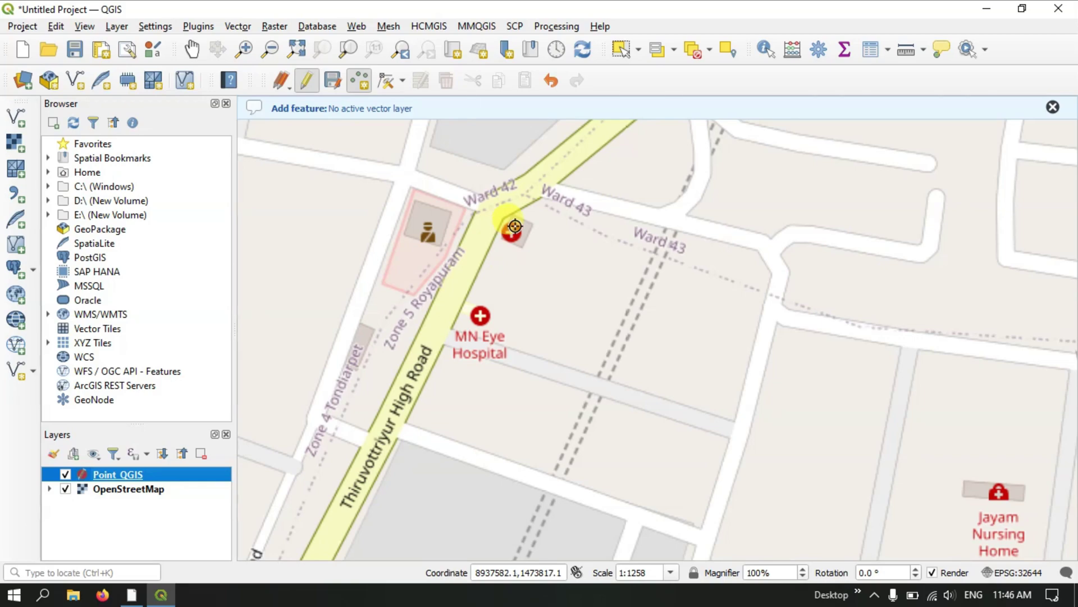
pyautogui.click(481, 316)
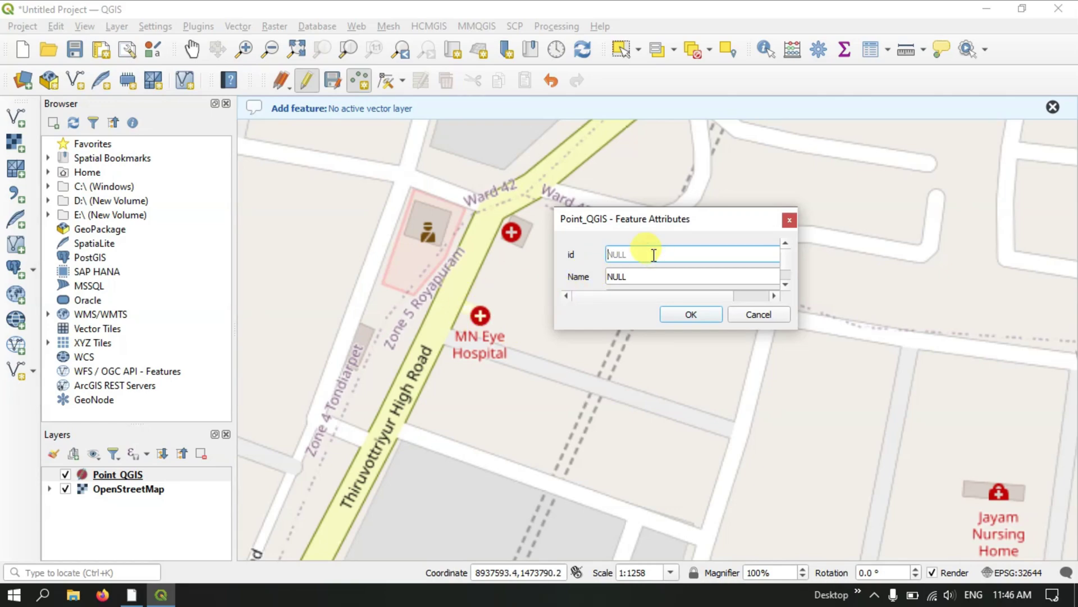
# Set the new point's id to 1 and its Name to "Eye Hospital", and accept the feature attributes
pyautogui.write('1')
pyautogui.click(655, 276)
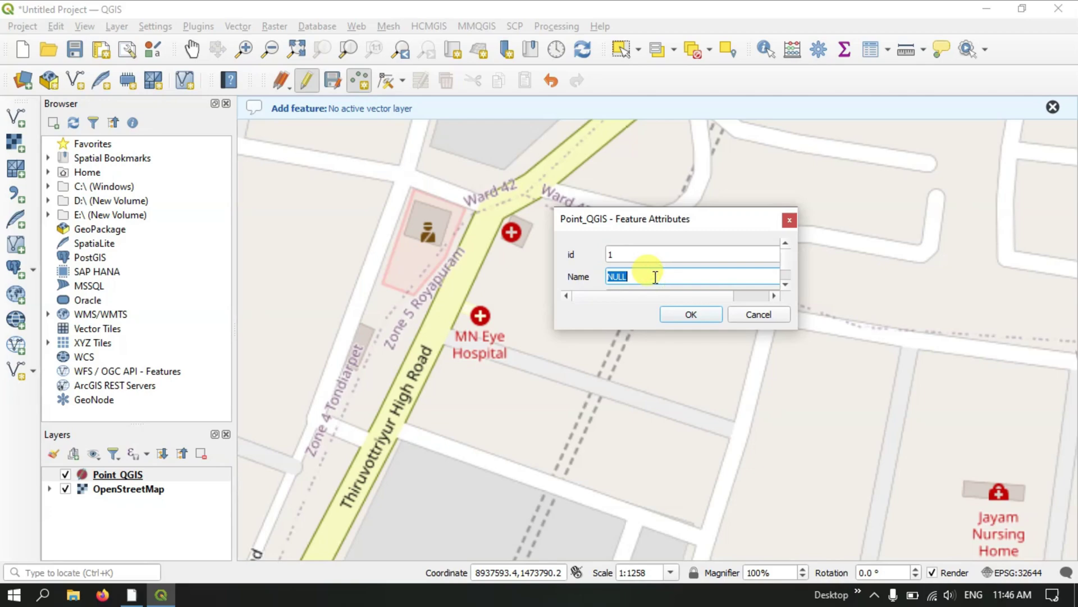
pyautogui.write('H')
pyautogui.write('Eye')
pyautogui.scroll(-1, 656, 277)
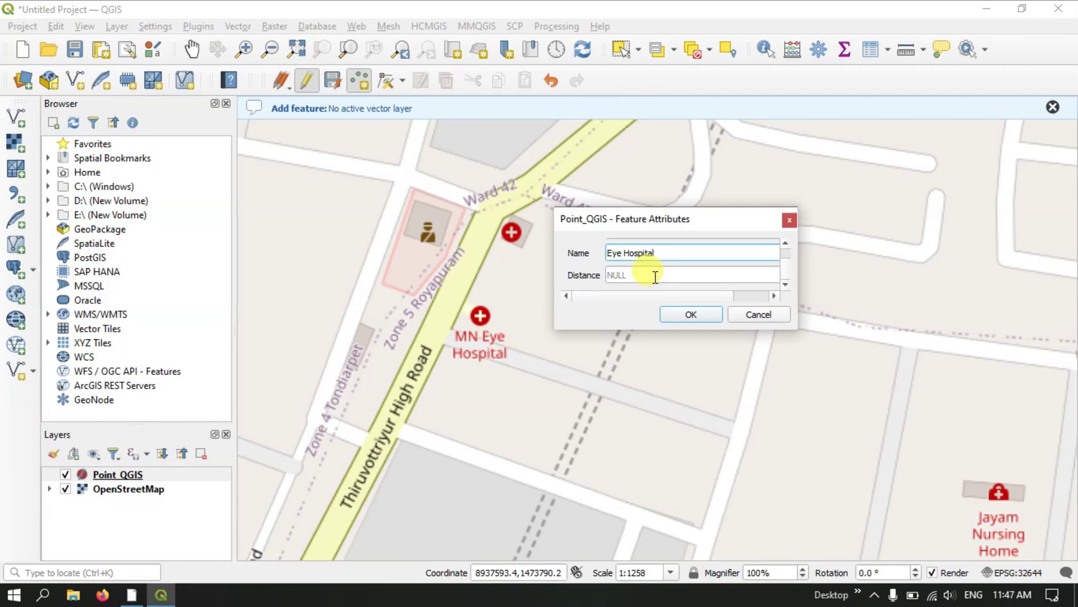
pyautogui.click(656, 275)
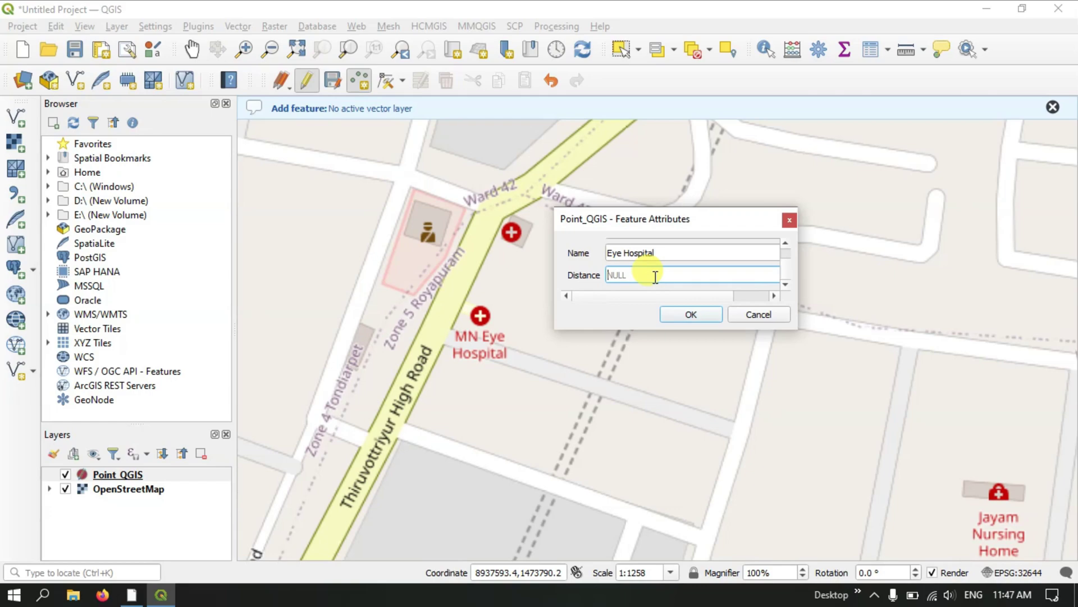
pyautogui.click(691, 314)
# Add a point feature to Point_QGIS on the bus stop marker along Chennai - Ennore Road in Tiruvottiyur, north of Ennore High Road
pyautogui.scroll(-2, 590, 327)
pyautogui.scroll(-2, 589, 327)
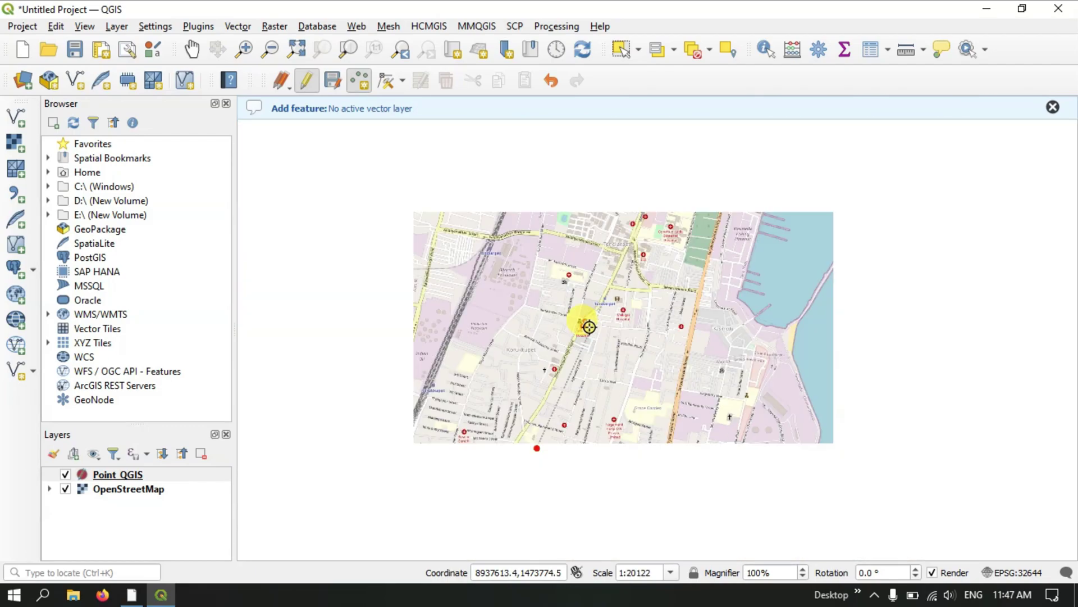
pyautogui.scroll(-2, 599, 360)
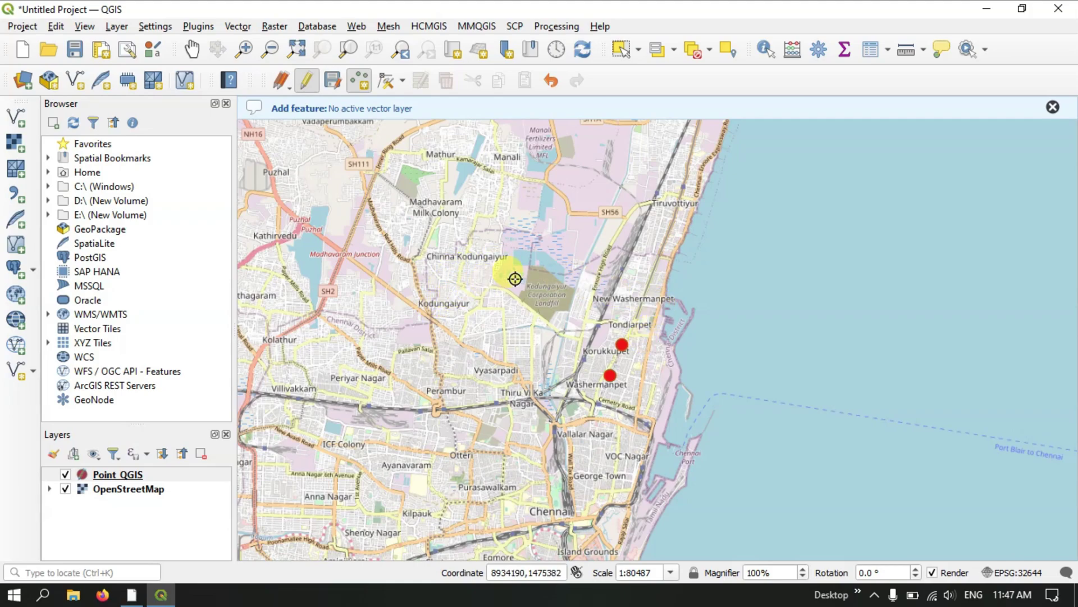
pyautogui.scroll(1, 652, 284)
pyautogui.scroll(-1, 652, 285)
pyautogui.scroll(1, 723, 143)
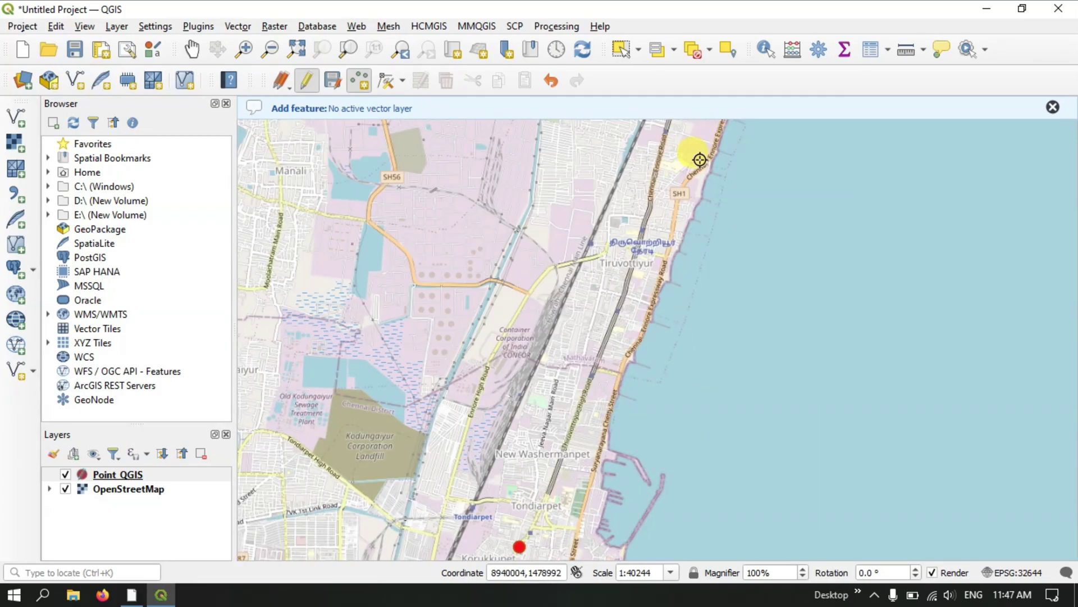
pyautogui.scroll(1, 698, 161)
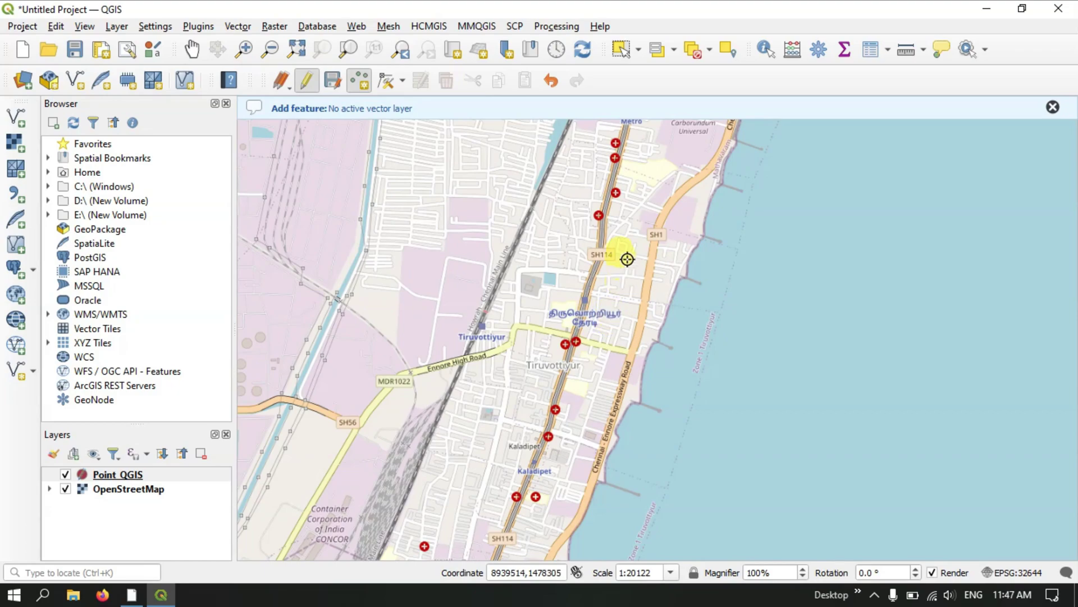
pyautogui.scroll(1, 588, 368)
pyautogui.scroll(1, 588, 368)
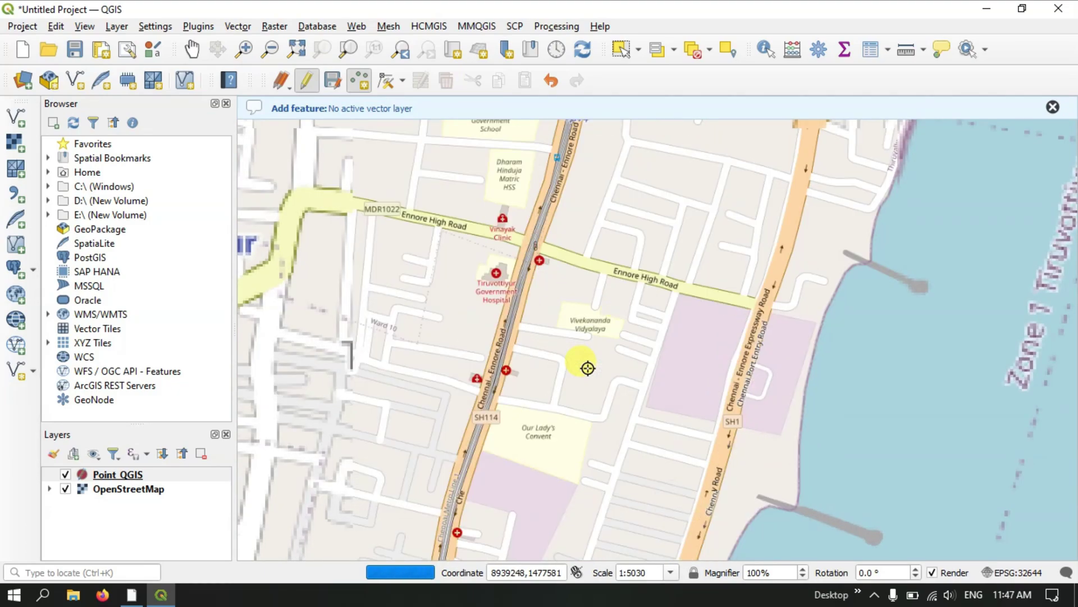
pyautogui.scroll(1, 533, 262)
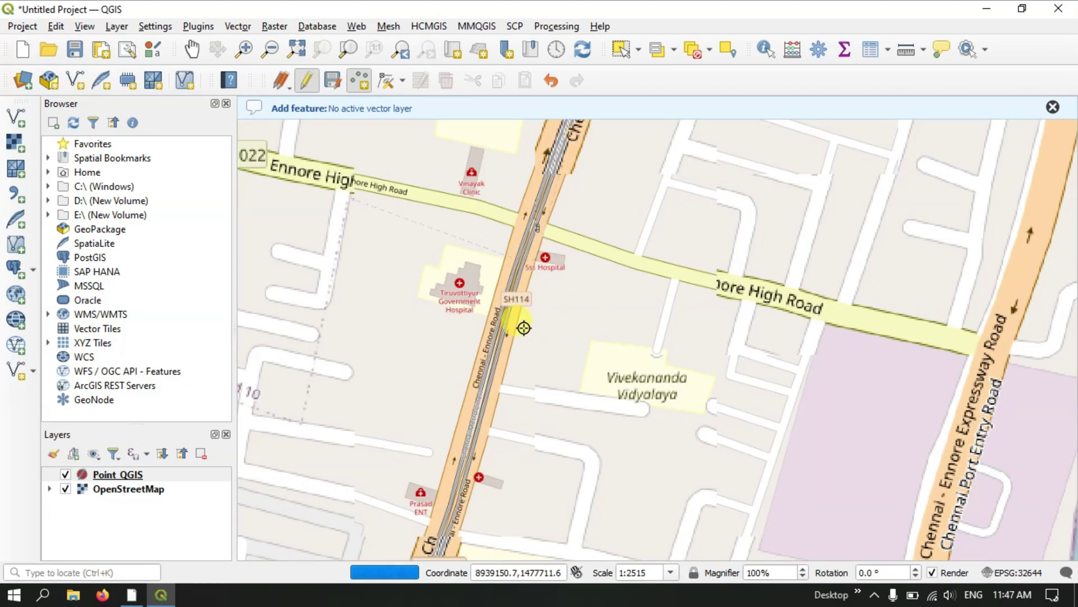
pyautogui.scroll(-2, 481, 322)
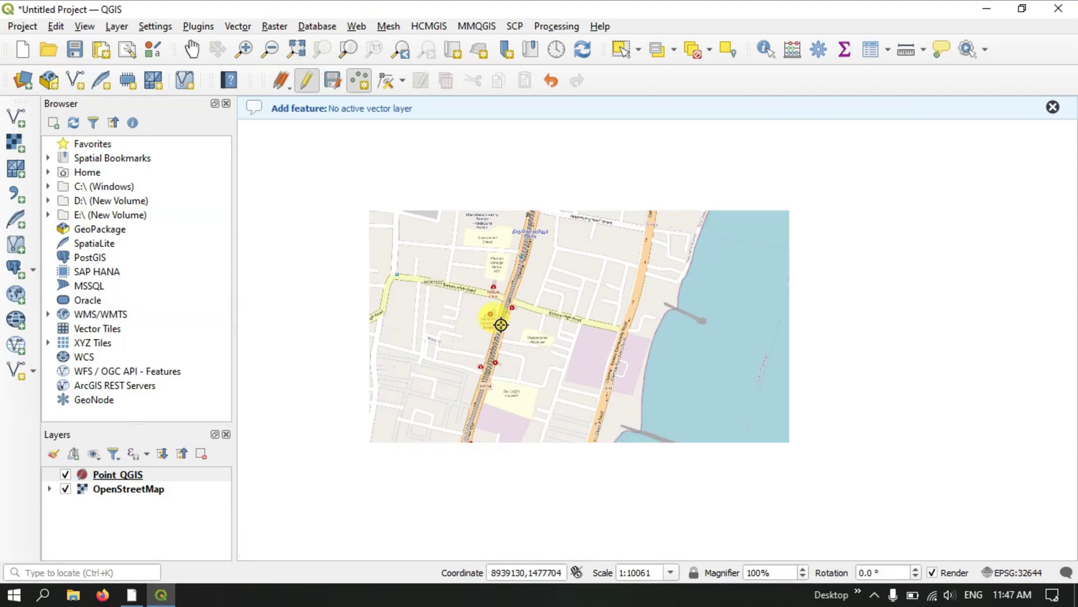
pyautogui.scroll(2, 577, 203)
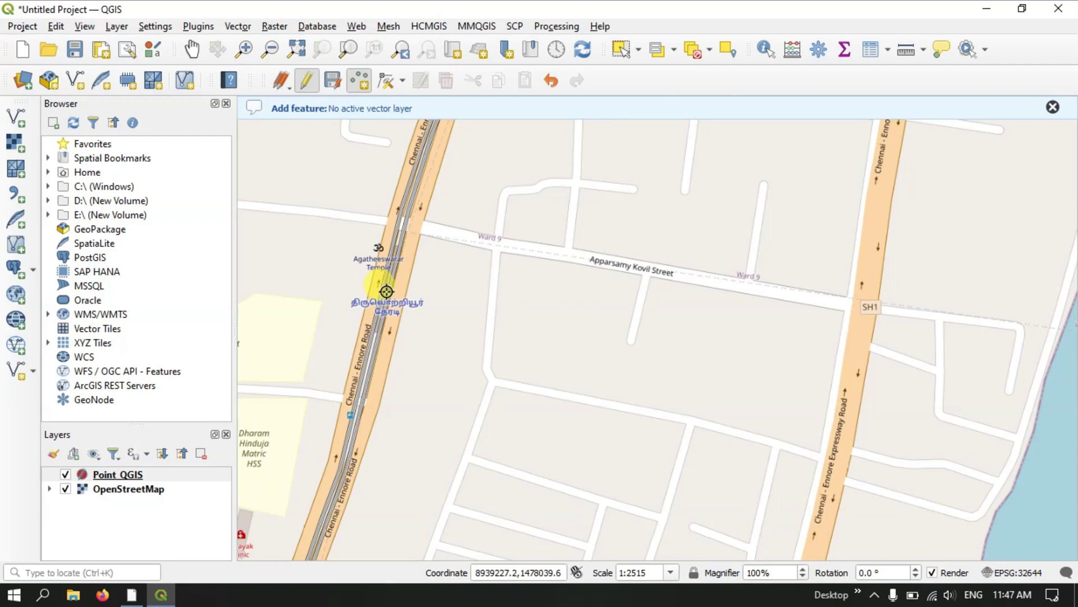
pyautogui.scroll(2, 336, 441)
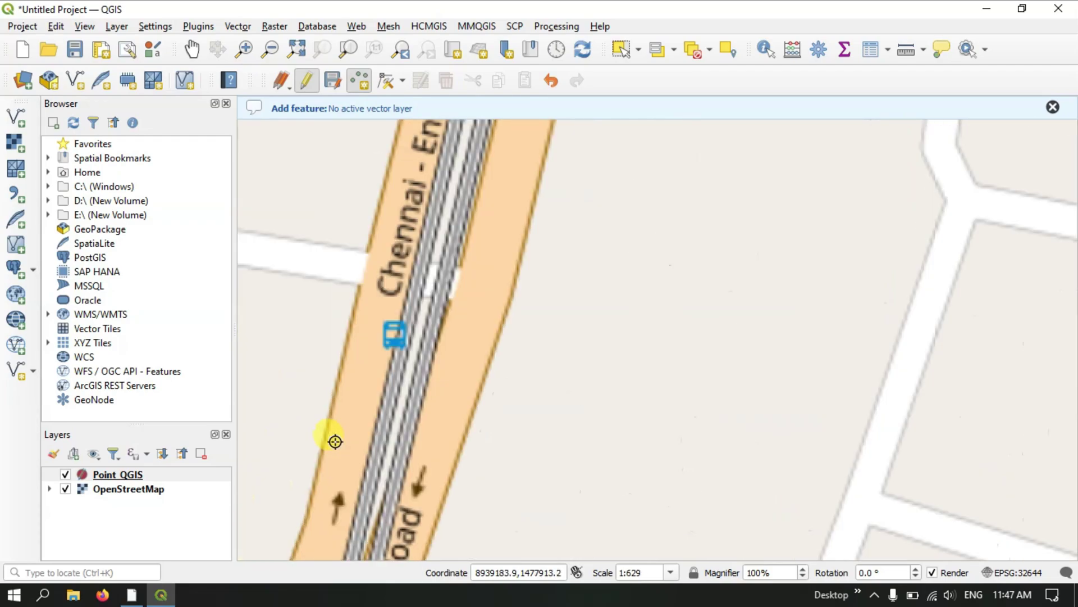
pyautogui.click(391, 333)
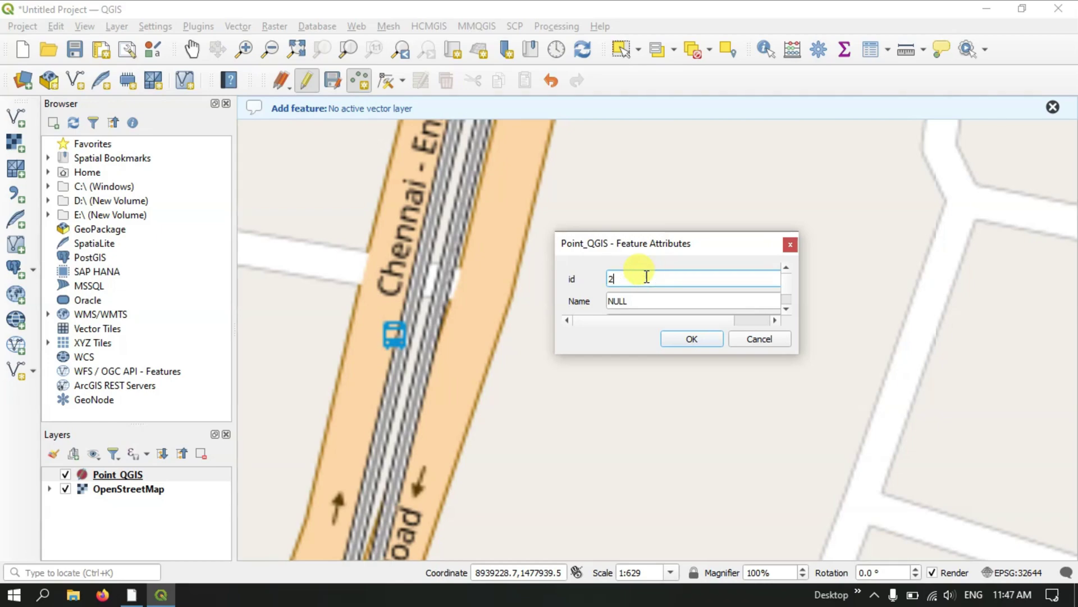
# Set the bus stop point's id to 2, Name to "Bus Stand" and Distance to 9, and accept the feature attributes
pyautogui.write('2')
pyautogui.click(638, 299)
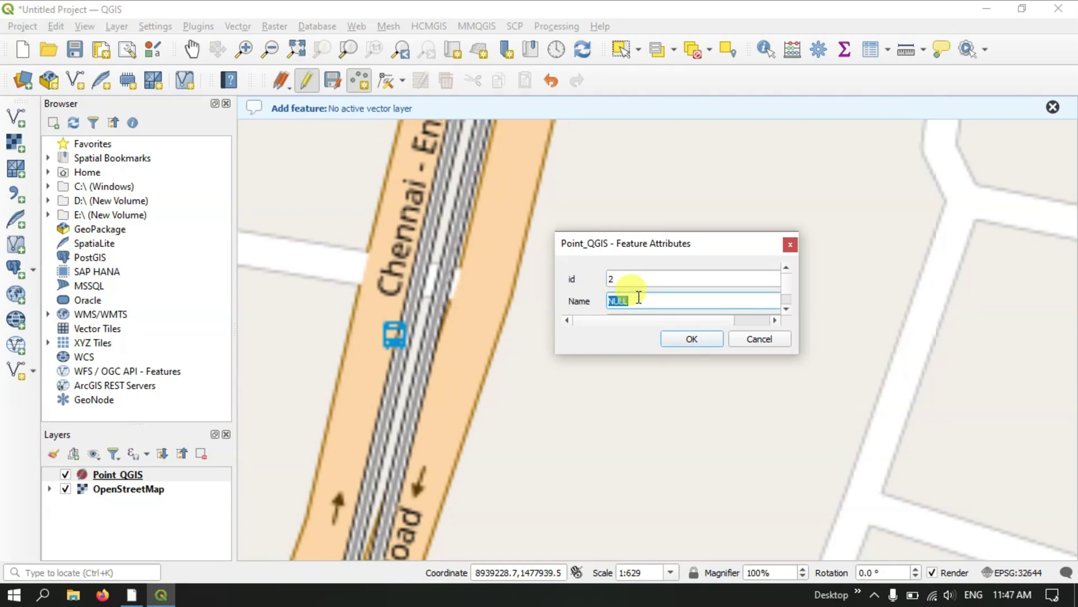
pyautogui.write('Bus Stand')
pyautogui.scroll(-1, 724, 280)
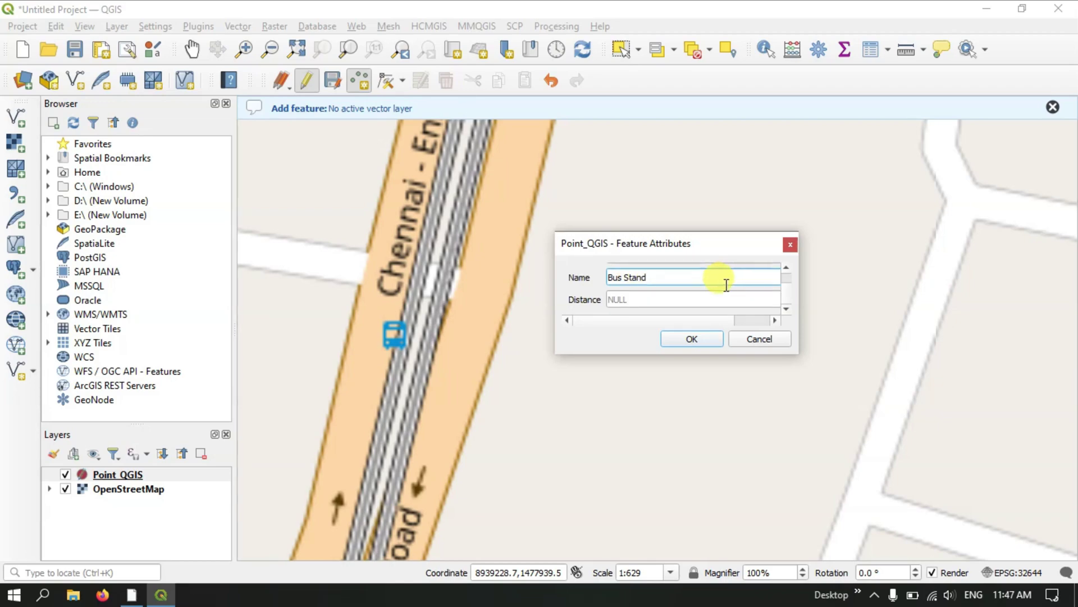
pyautogui.click(666, 302)
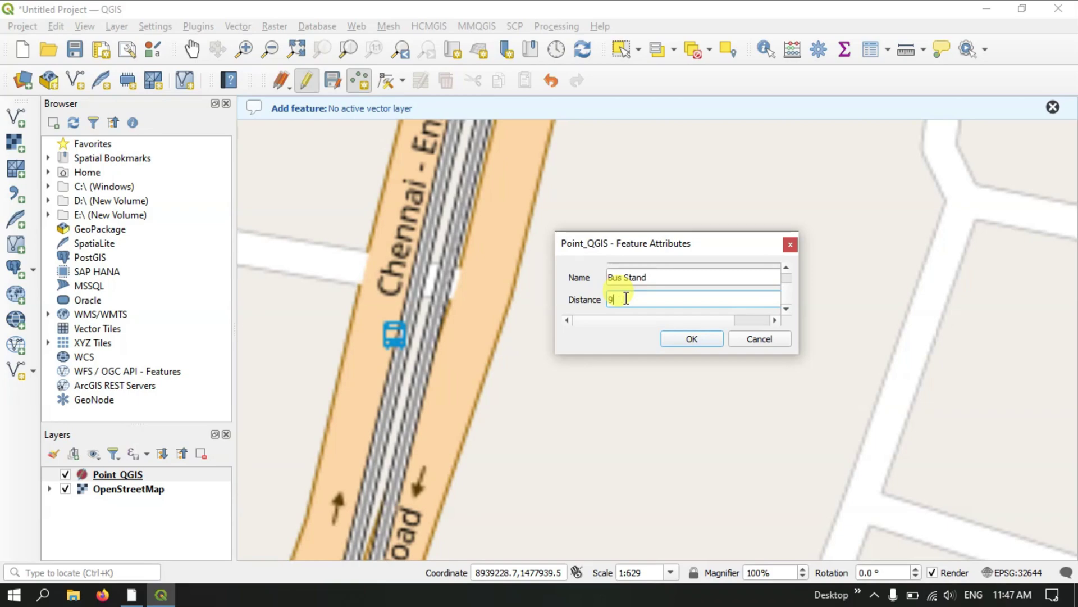
pyautogui.write('9')
pyautogui.click(705, 331)
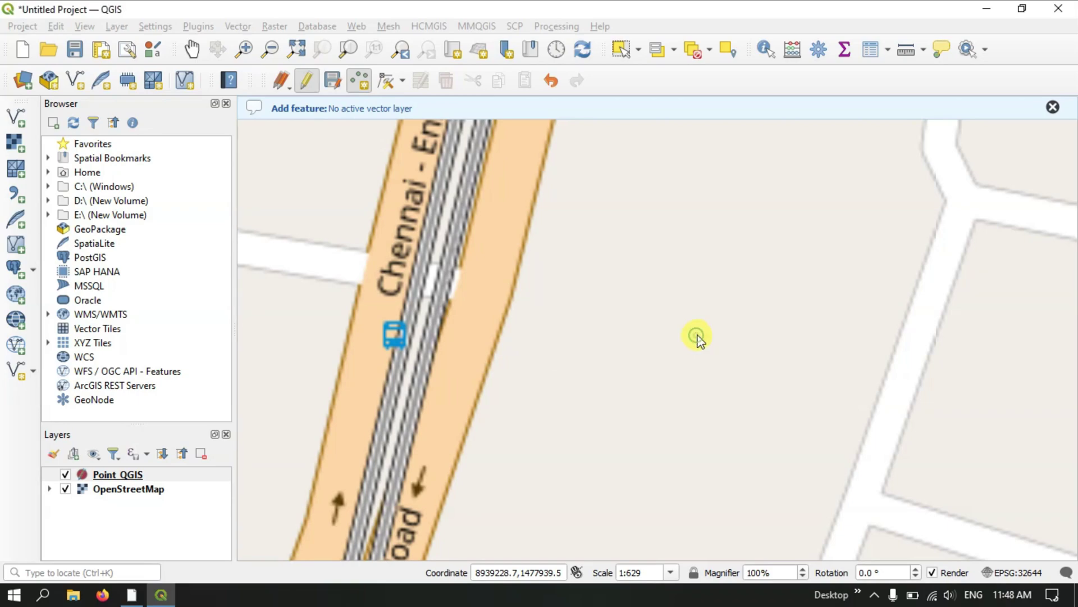
# Add a point feature to Point_QGIS inside Periyathoppu Lake, just south of Kamarajar Salai between Mathur and Manali
pyautogui.scroll(-3, 697, 334)
pyautogui.scroll(-4, 698, 333)
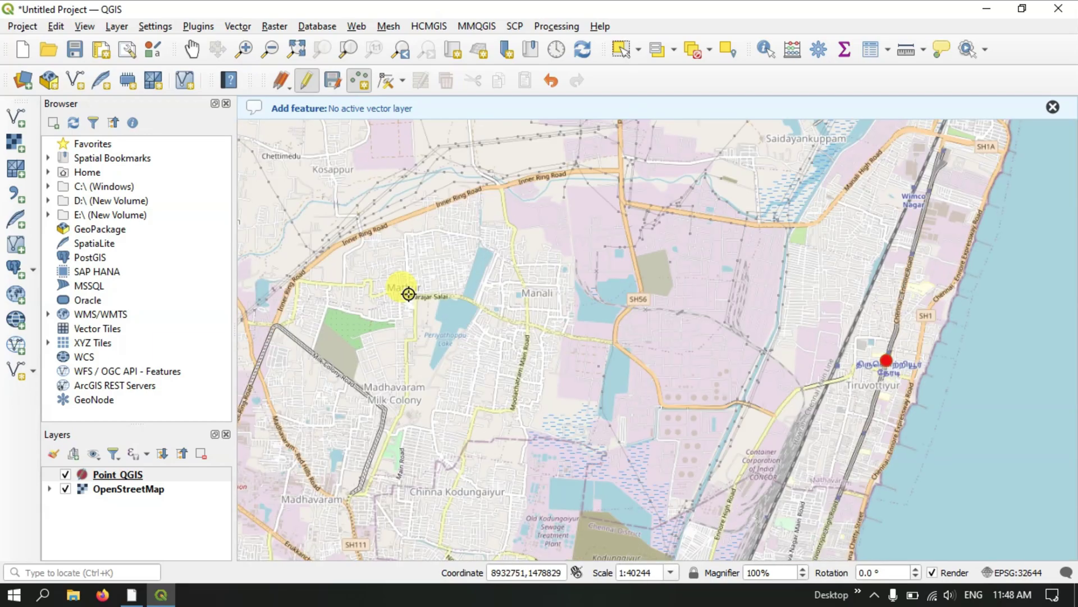
pyautogui.scroll(2, 409, 294)
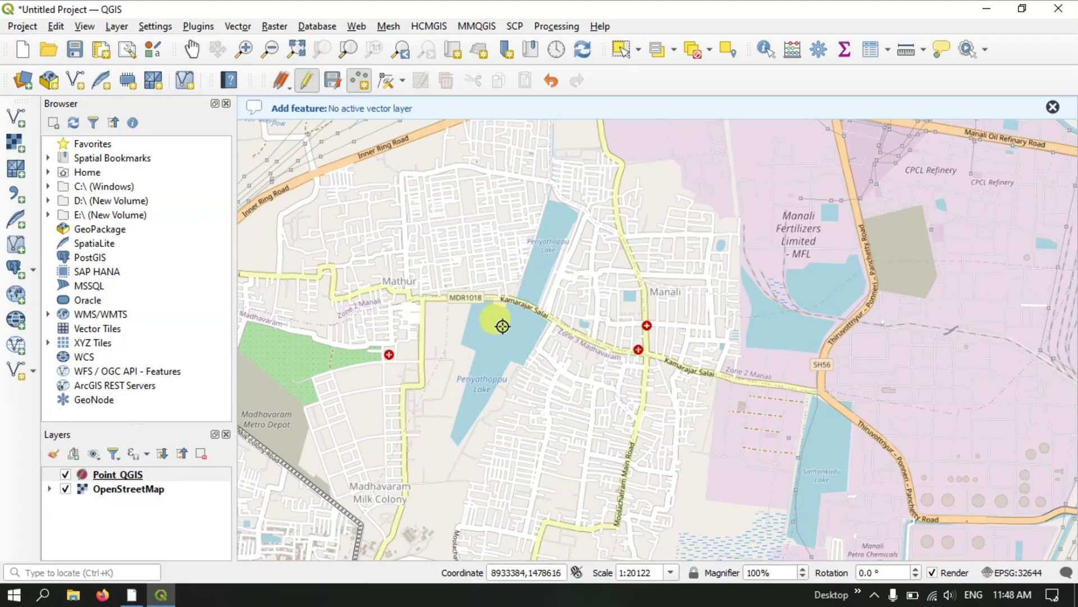
pyautogui.scroll(2, 503, 333)
pyautogui.scroll(-1, 502, 333)
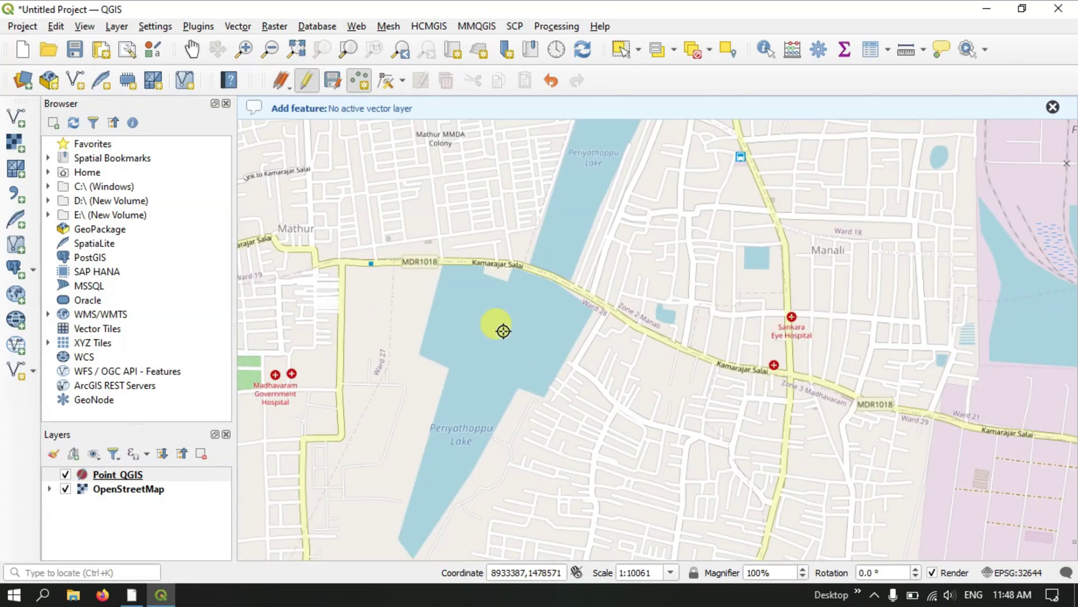
pyautogui.click(503, 331)
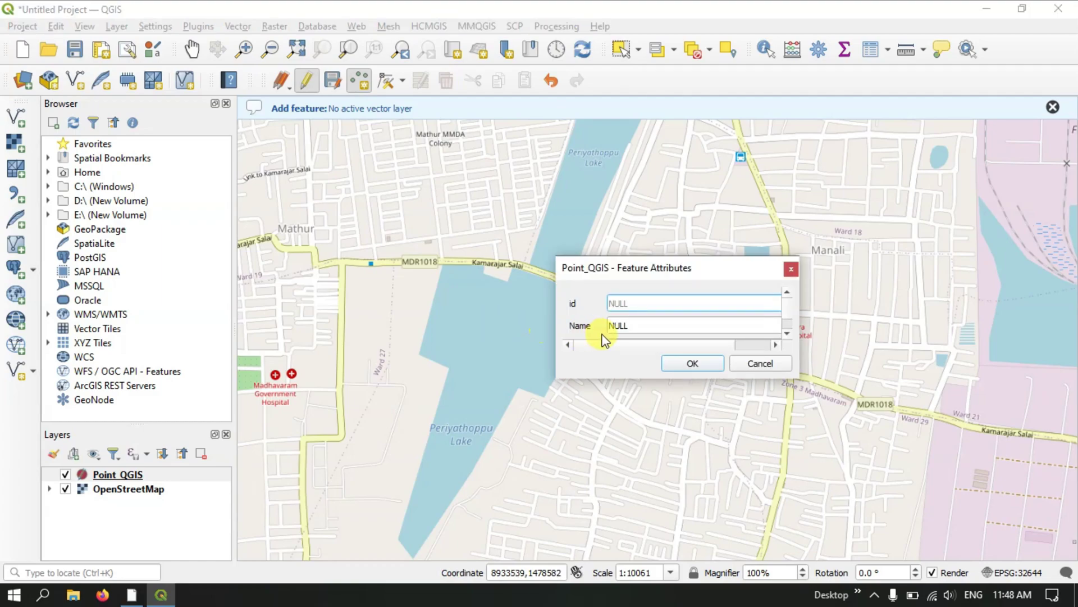
# Set the lake point's id to 4, Name to "Lake 1" and Distance to 8, and accept the feature attributes
pyautogui.click(631, 324)
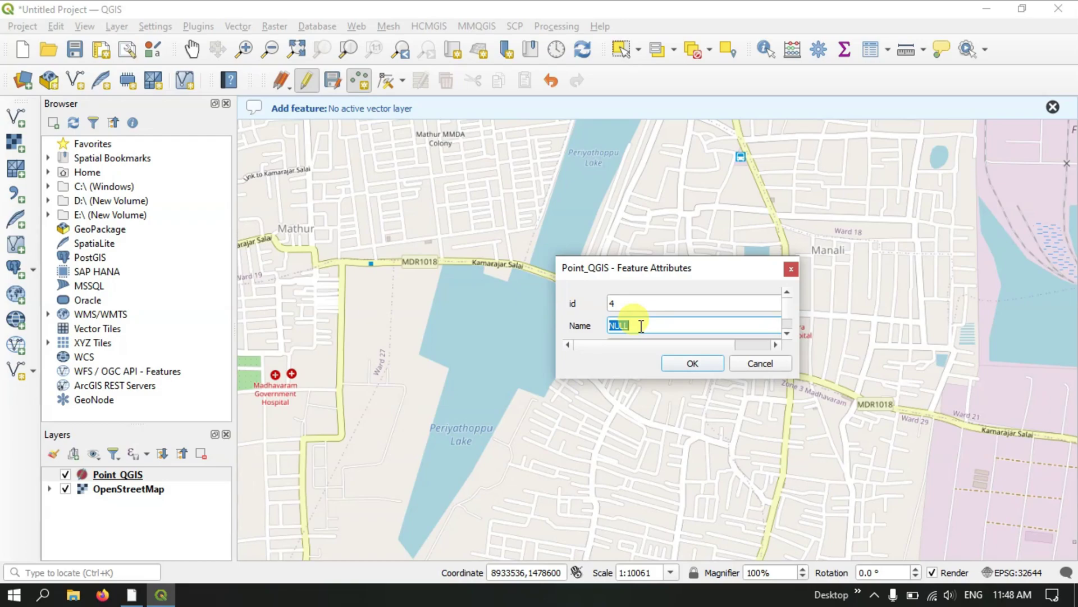
pyautogui.write('P')
pyautogui.moveTo(788, 304); pyautogui.dragTo(786, 326)
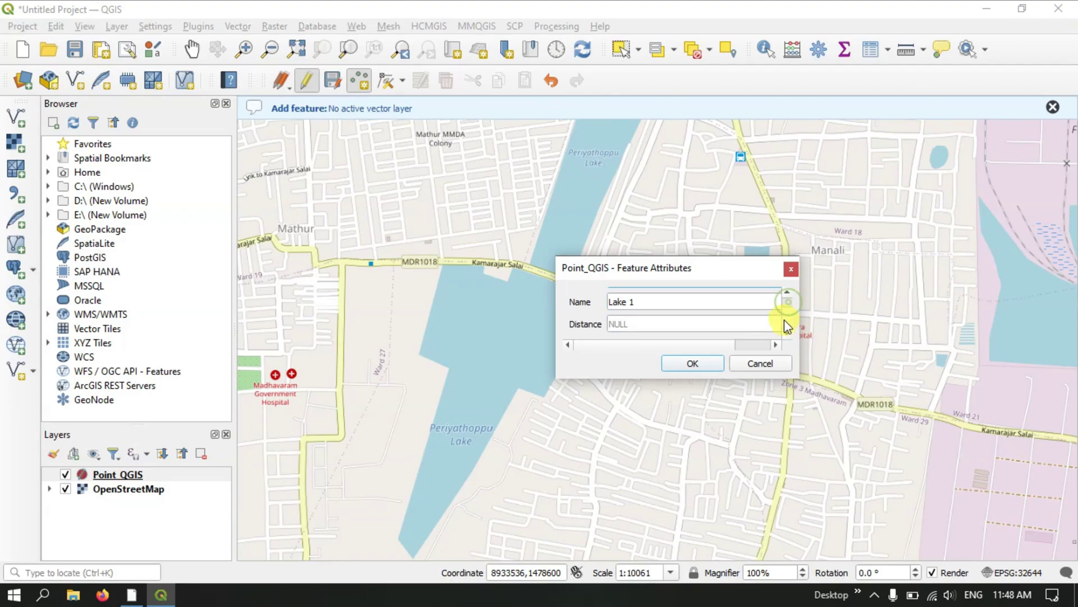
pyautogui.click(634, 324)
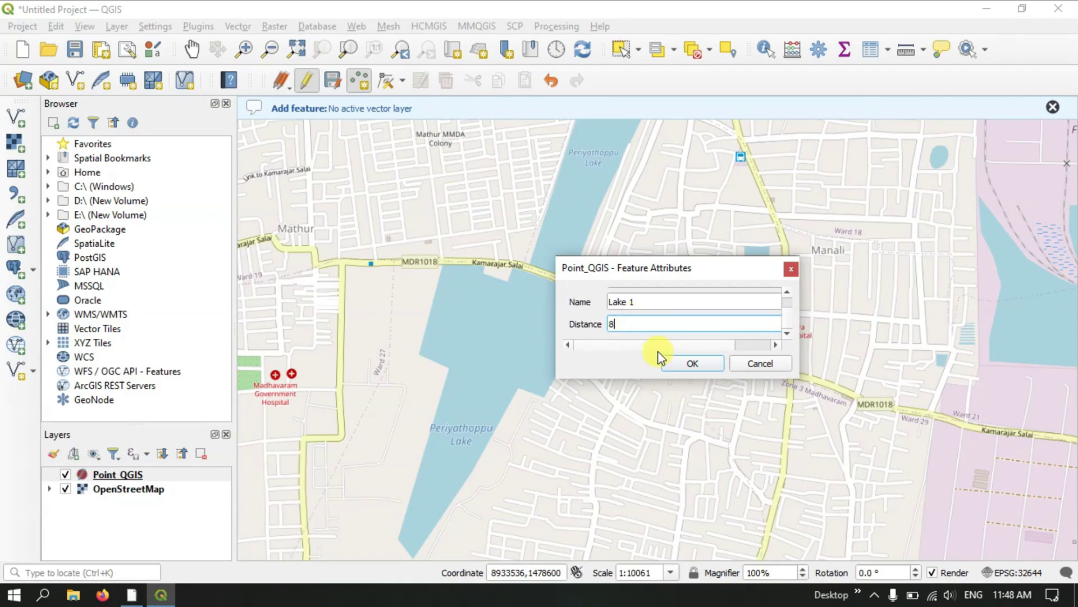
pyautogui.click(670, 364)
# Add a point feature to Point_QGIS on the Madhavaram Junction roundabout
pyautogui.scroll(-1, 555, 332)
pyautogui.scroll(-3, 555, 332)
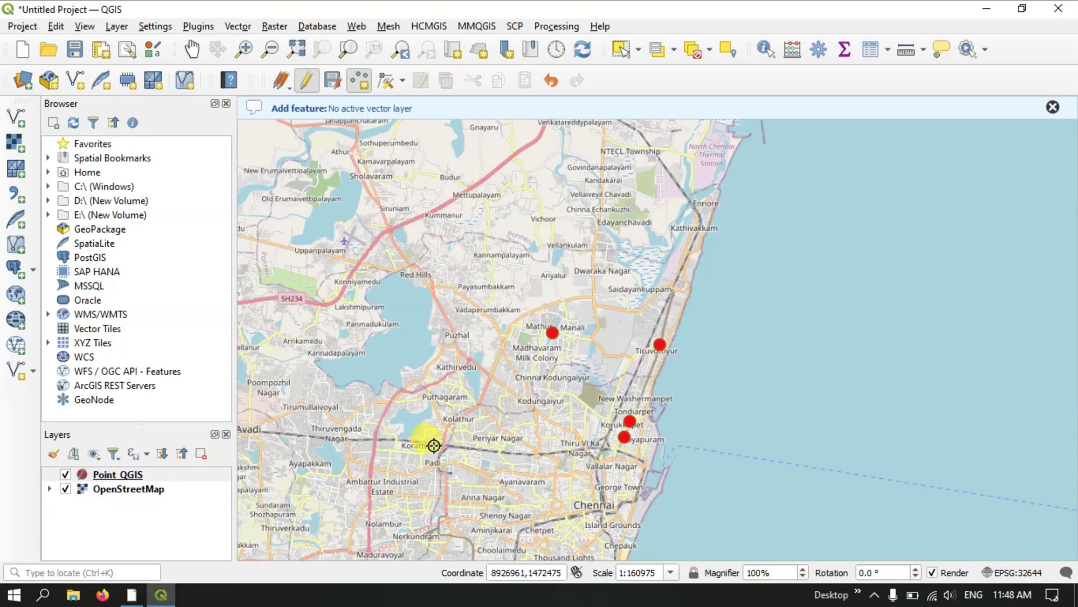
pyautogui.scroll(1, 467, 441)
pyautogui.scroll(1, 539, 315)
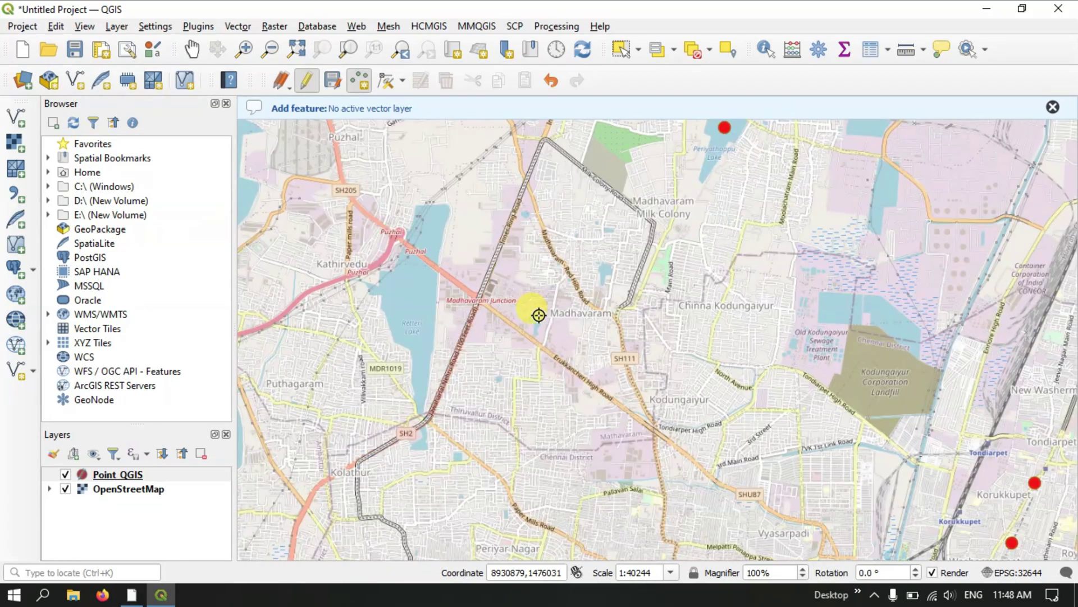
pyautogui.scroll(2, 479, 283)
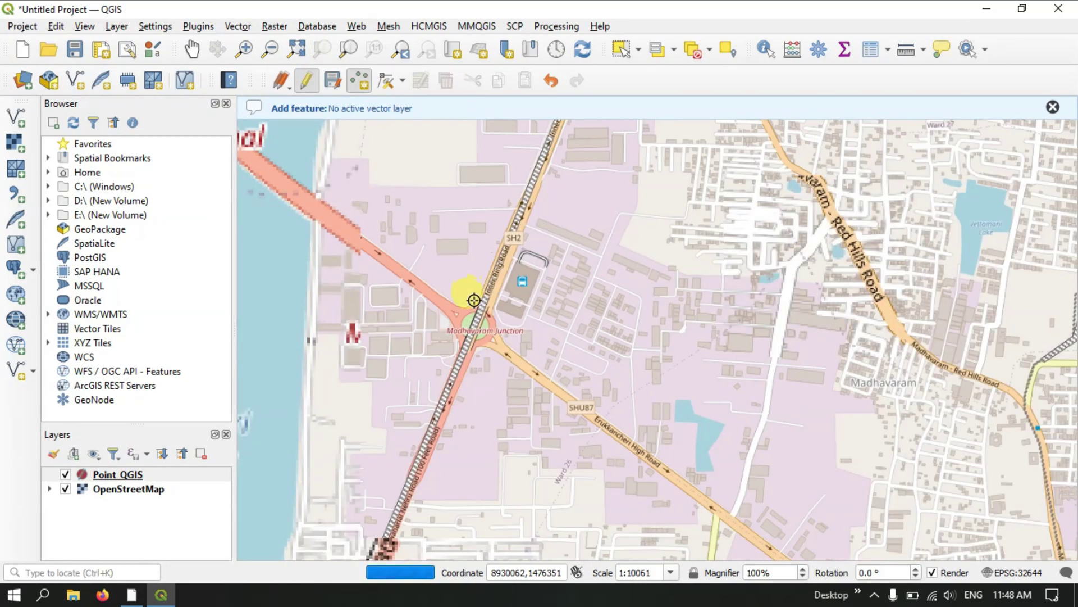
pyautogui.scroll(1, 473, 327)
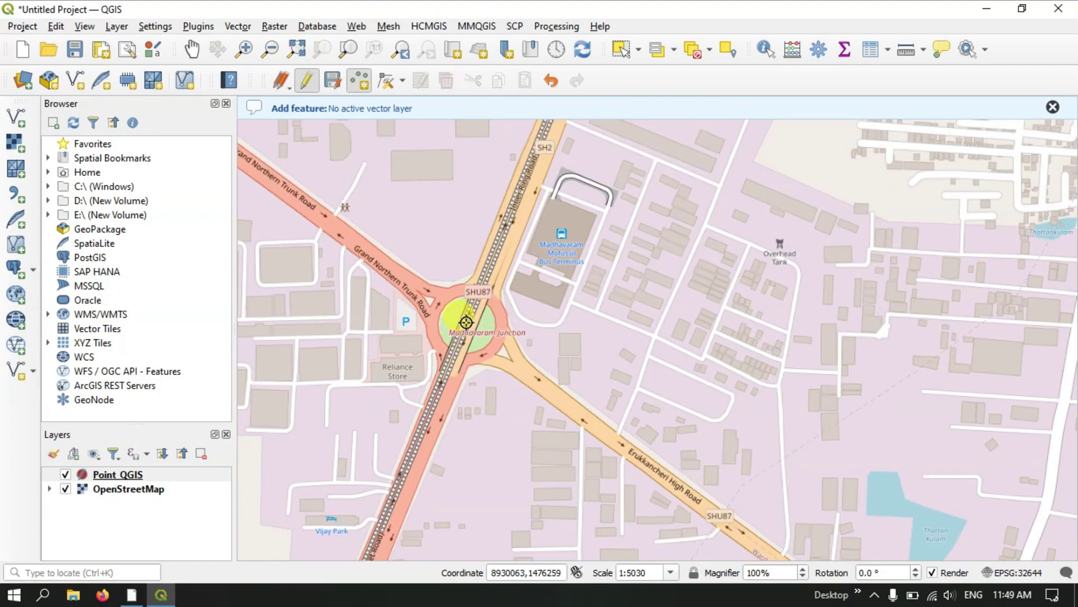
pyautogui.click(508, 325)
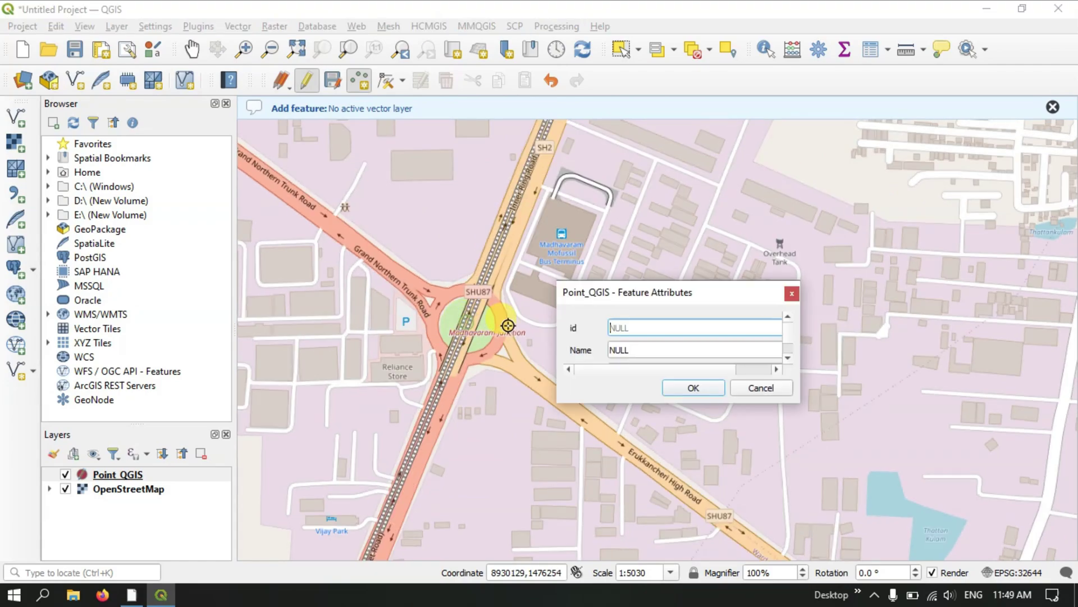
# Set the roundabout point's id to 5, Name to "Junction" and Distance to 1.1, and accept the feature attributes
pyautogui.click(642, 331)
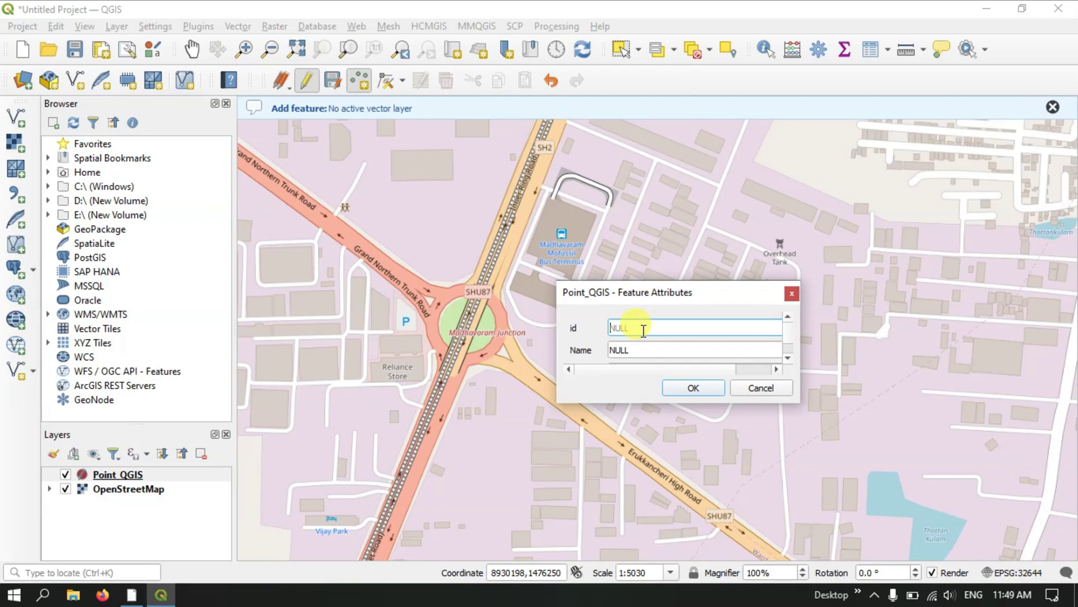
pyautogui.write('5')
pyautogui.press('Tab')
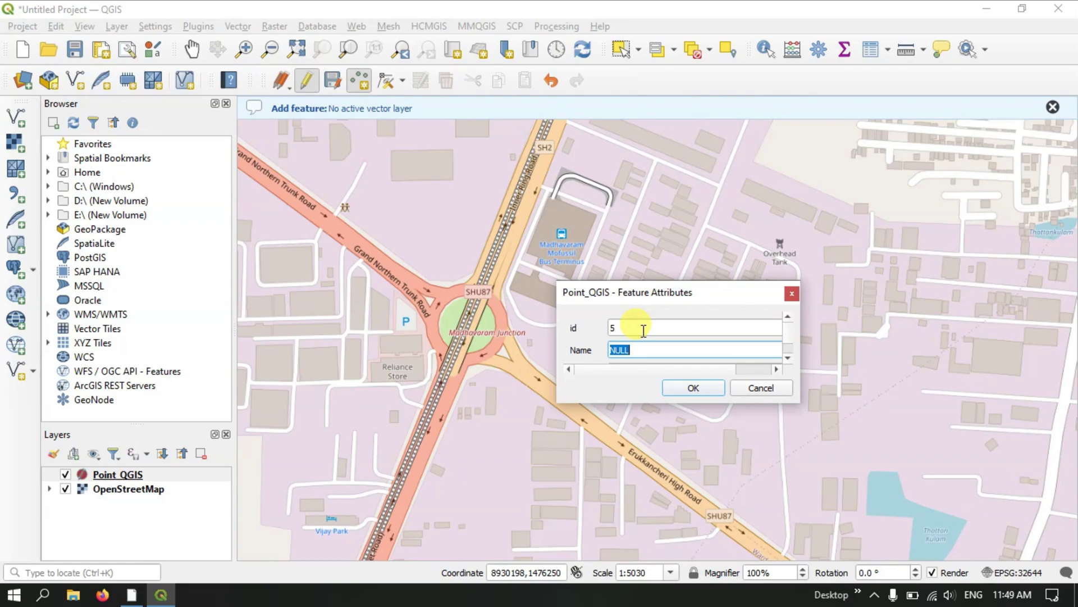
pyautogui.write('Junction')
pyautogui.press('Tab')
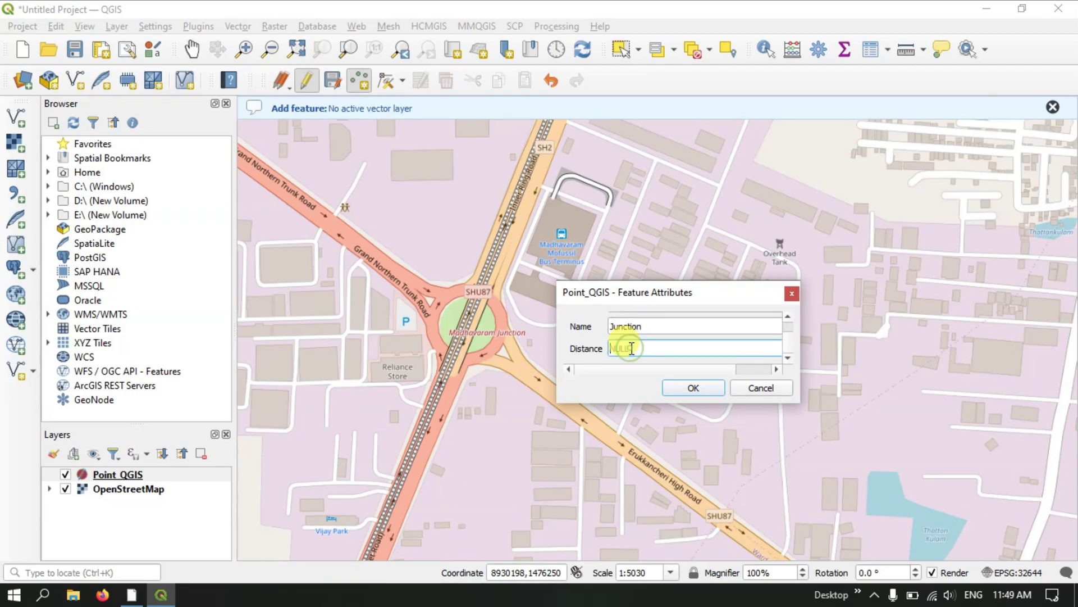
pyautogui.write('1.1')
pyautogui.click(678, 388)
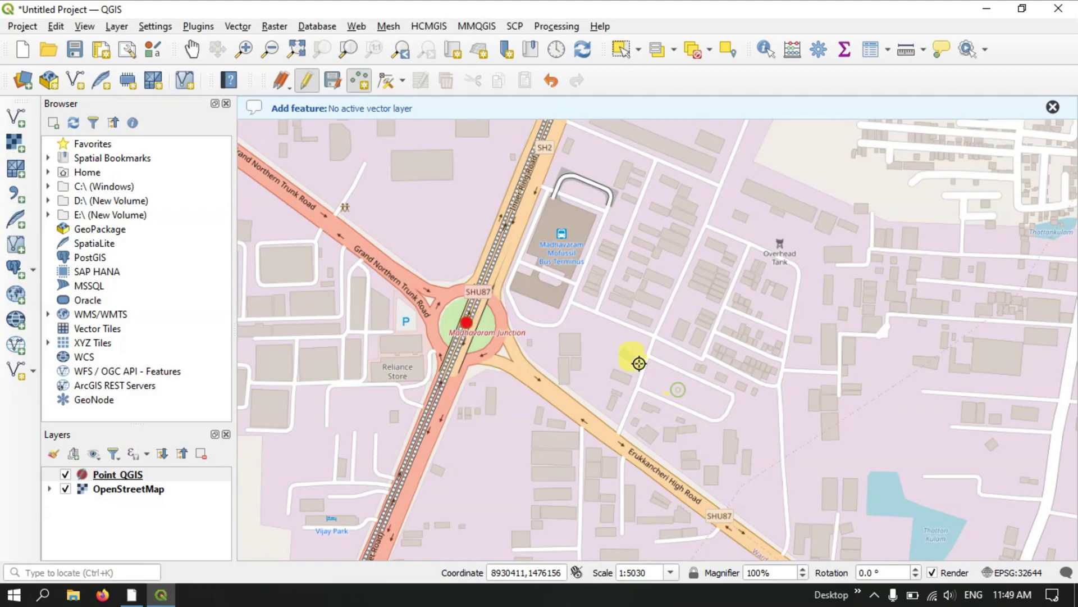
# Locate the Perambur Loco Works railway station on the base map, south of the Madhavaram Junction point
pyautogui.scroll(-2, 386, 229)
pyautogui.scroll(-2, 676, 288)
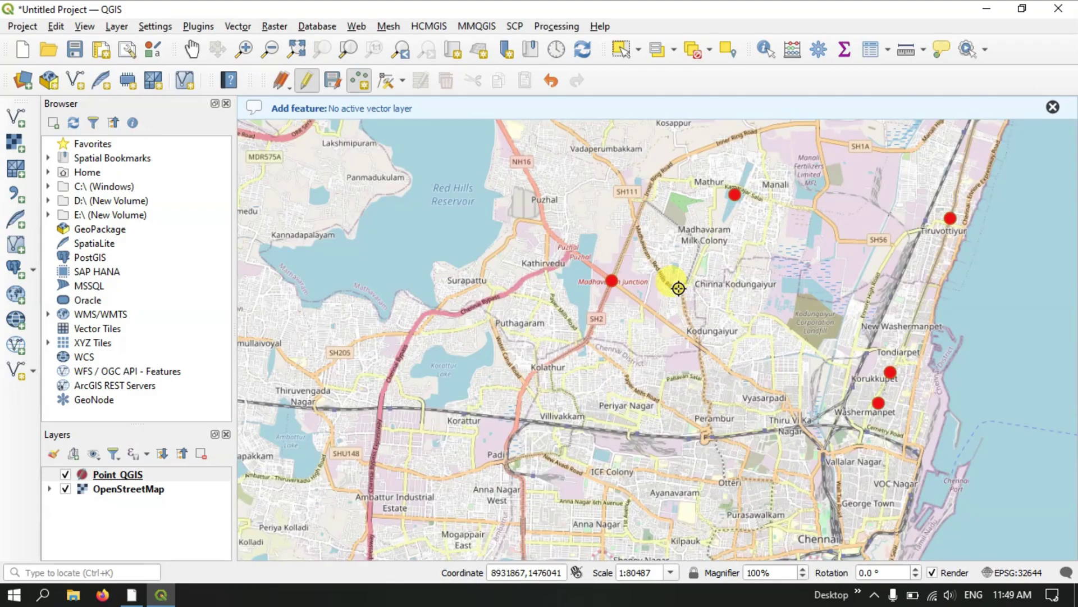
pyautogui.scroll(-1, 679, 289)
pyautogui.scroll(-1, 675, 338)
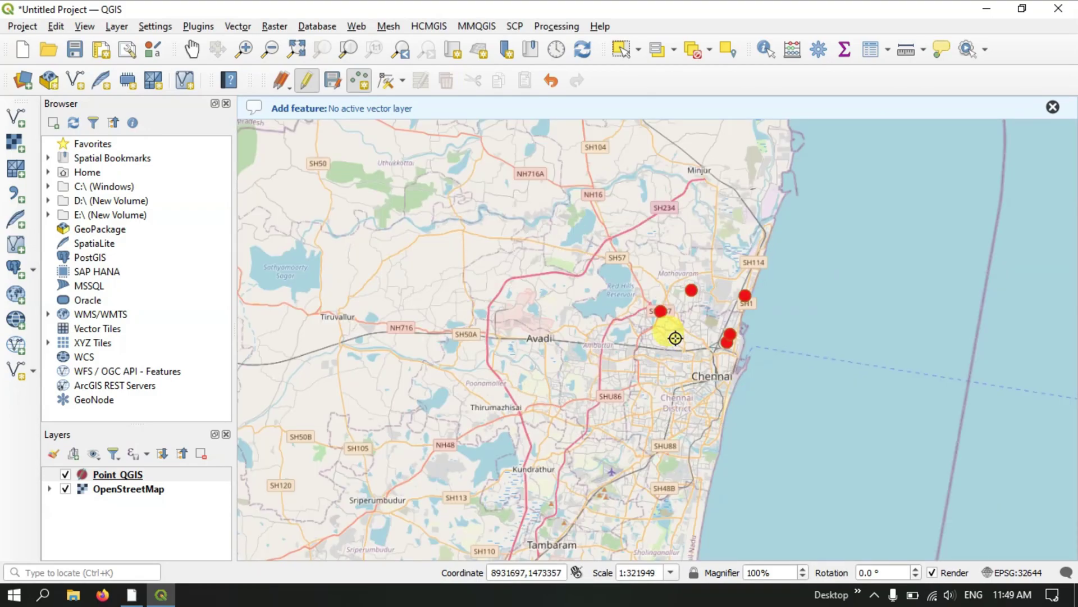
pyautogui.scroll(2, 675, 339)
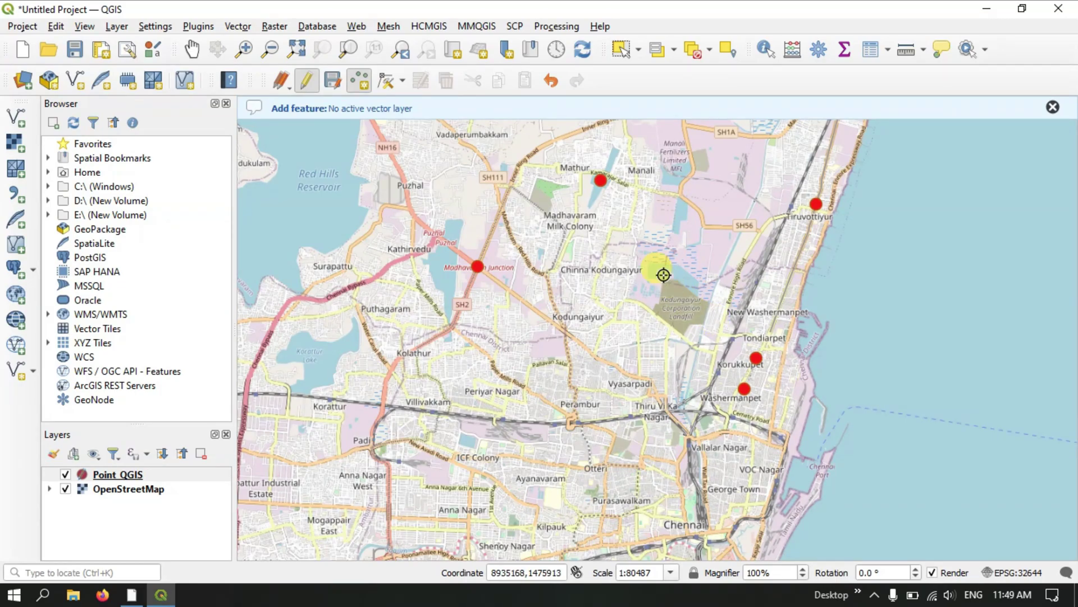
pyautogui.scroll(-1, 550, 296)
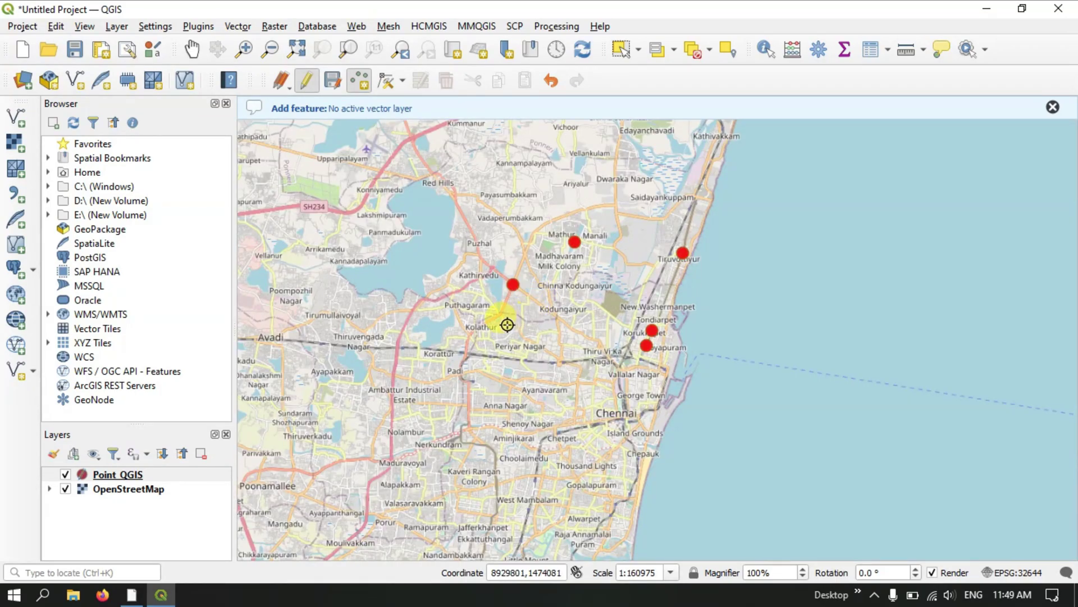
pyautogui.scroll(1, 472, 360)
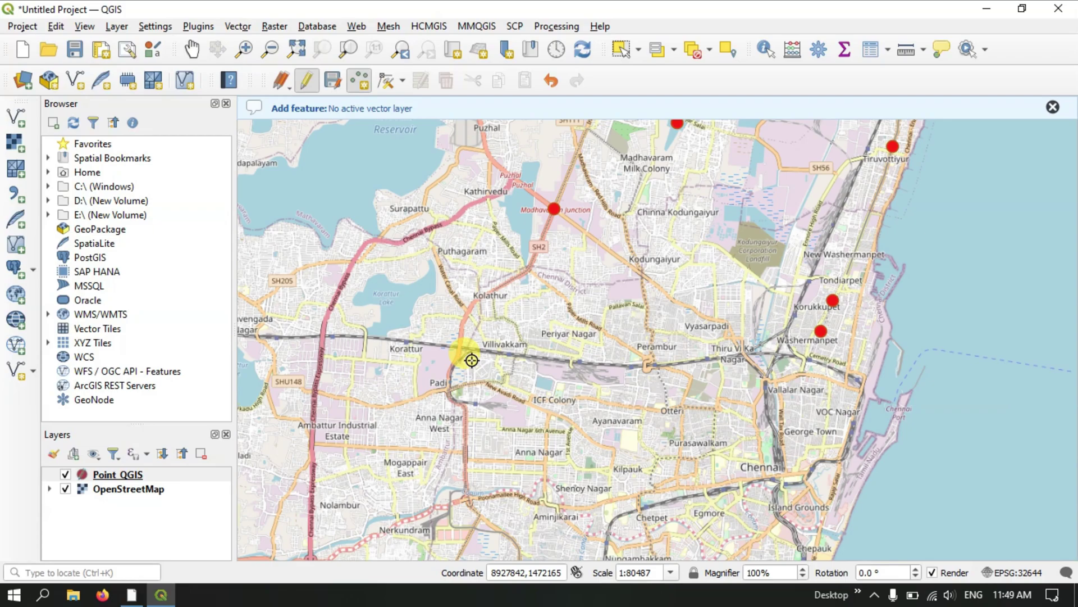
pyautogui.scroll(2, 513, 346)
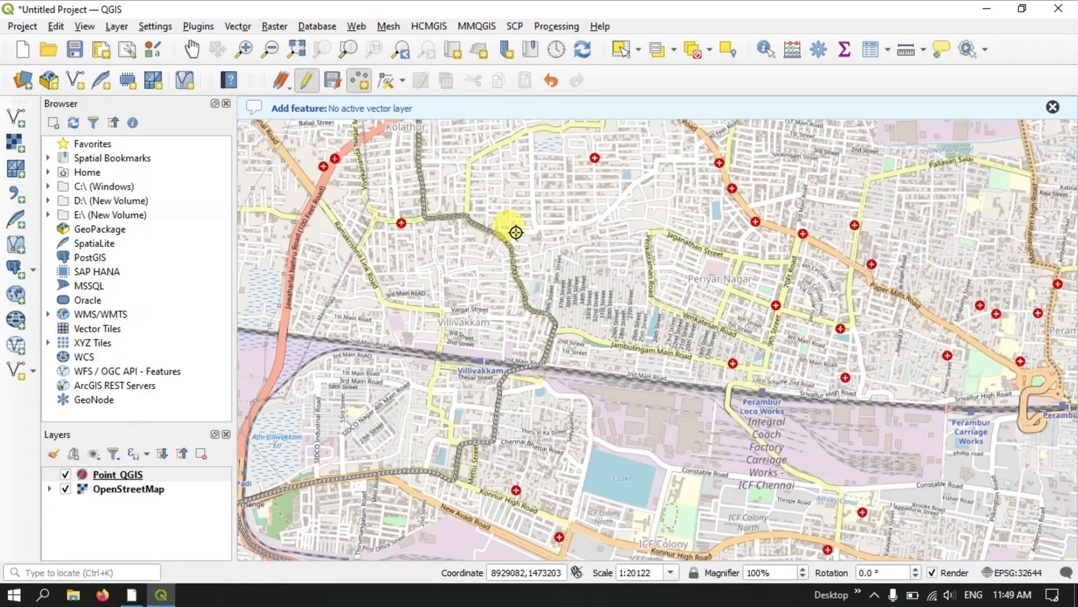
pyautogui.scroll(1, 886, 414)
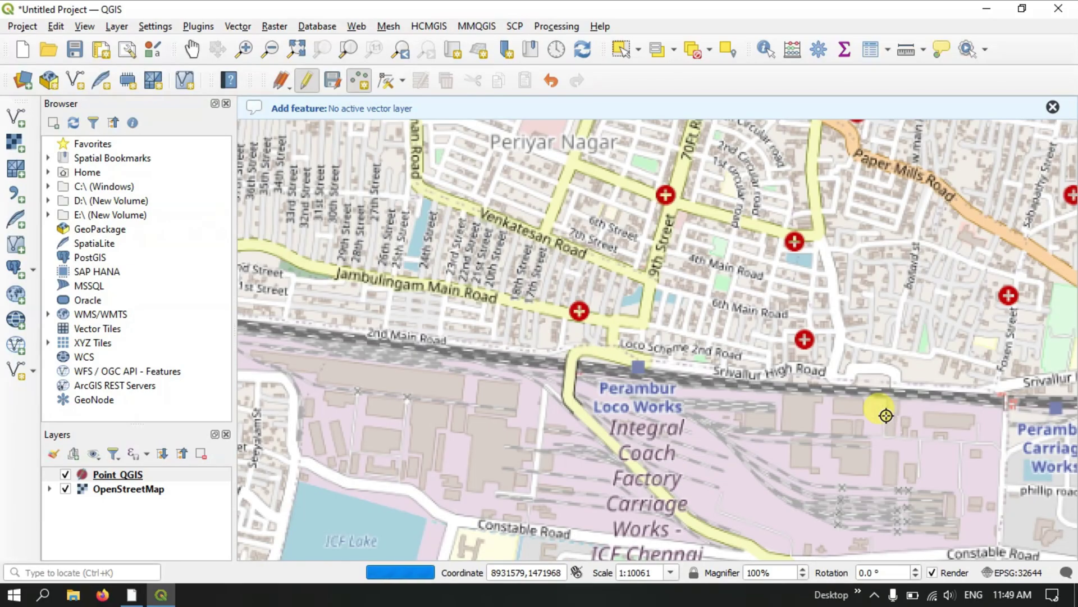
pyautogui.scroll(1, 740, 364)
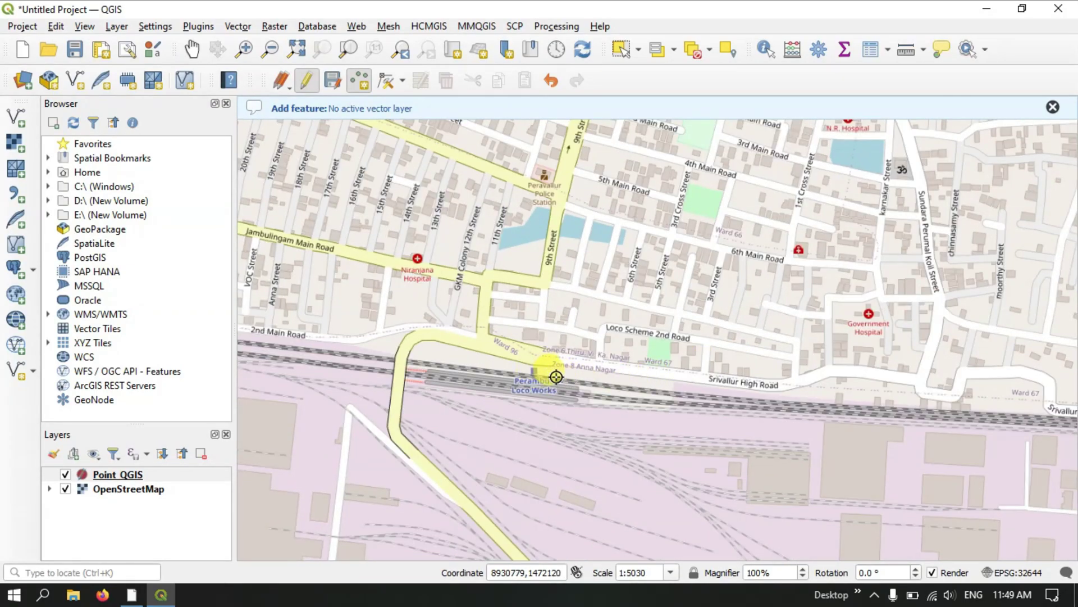
pyautogui.scroll(2, 556, 377)
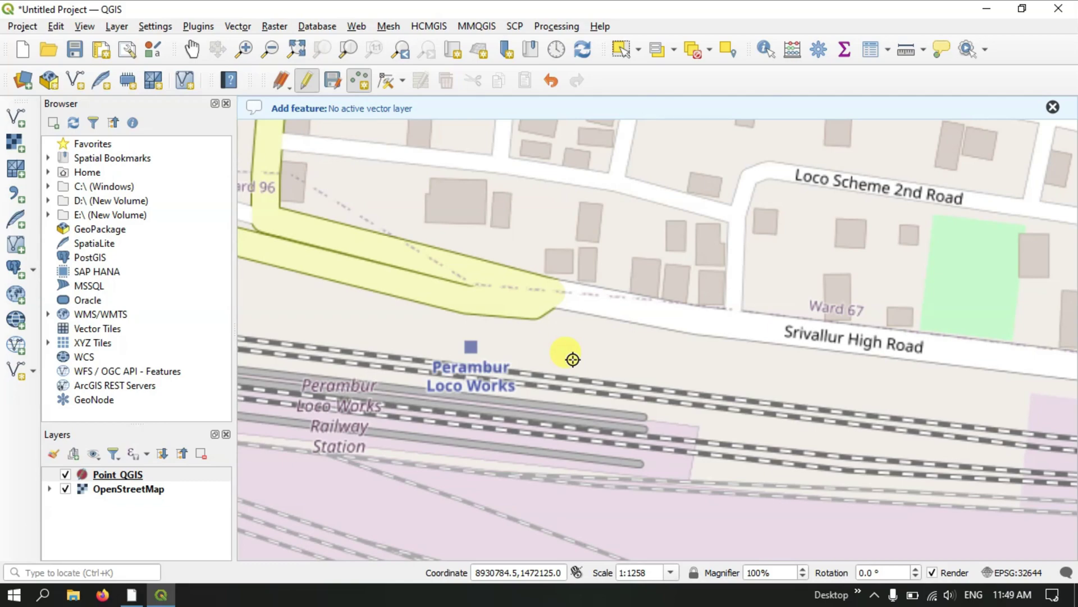
# Add a point feature to Point_QGIS just east of the Perambur Loco Works station symbol and accept it with empty attributes
pyautogui.click(572, 359)
pyautogui.moveTo(597, 314); pyautogui.dragTo(636, 319)
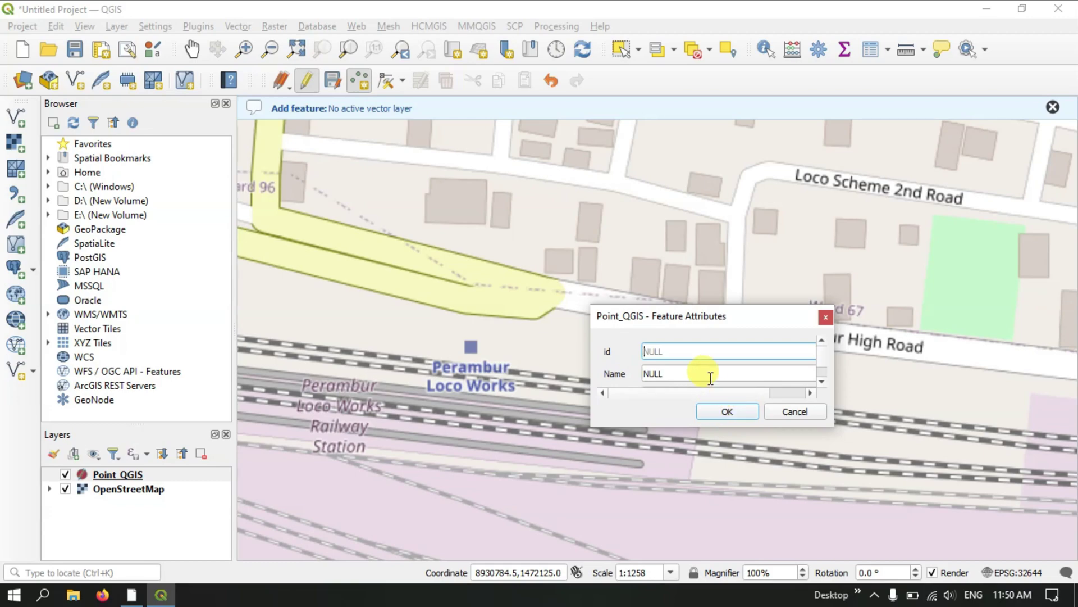
pyautogui.click(711, 412)
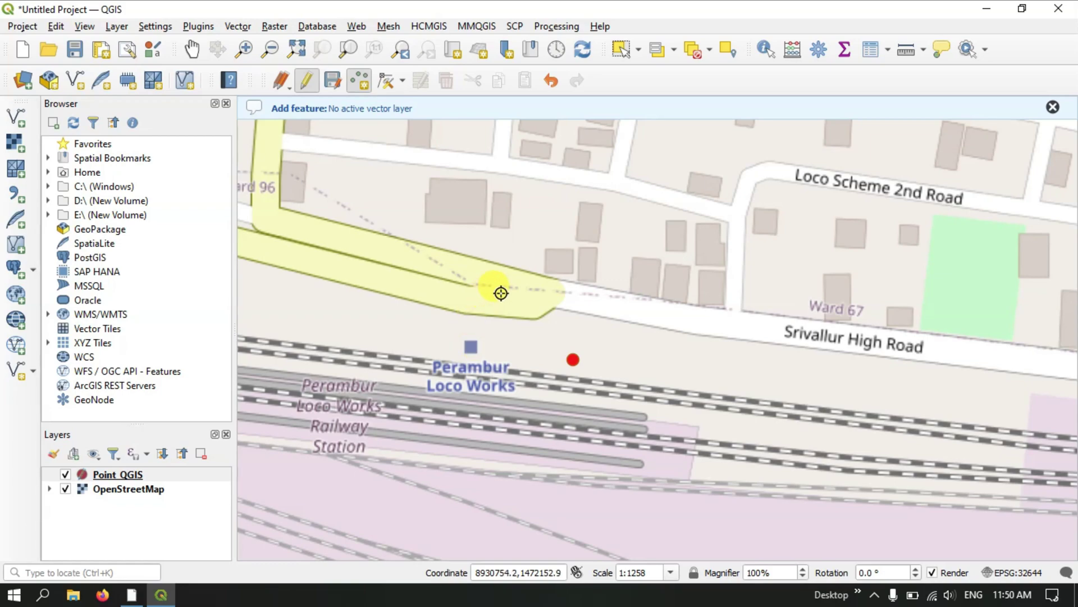
# Undo, redo and undo again the addition of the point without attributes beside Perambur Loco Works
pyautogui.click(550, 83)
pyautogui.scroll(-2, 512, 316)
pyautogui.scroll(2, 512, 317)
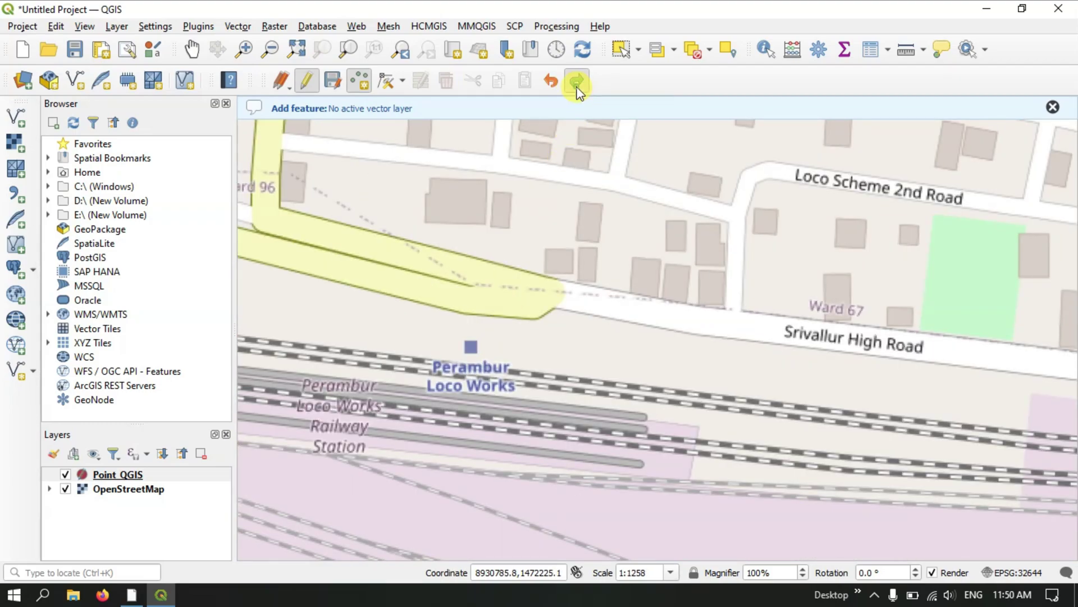
pyautogui.click(578, 83)
pyautogui.click(551, 80)
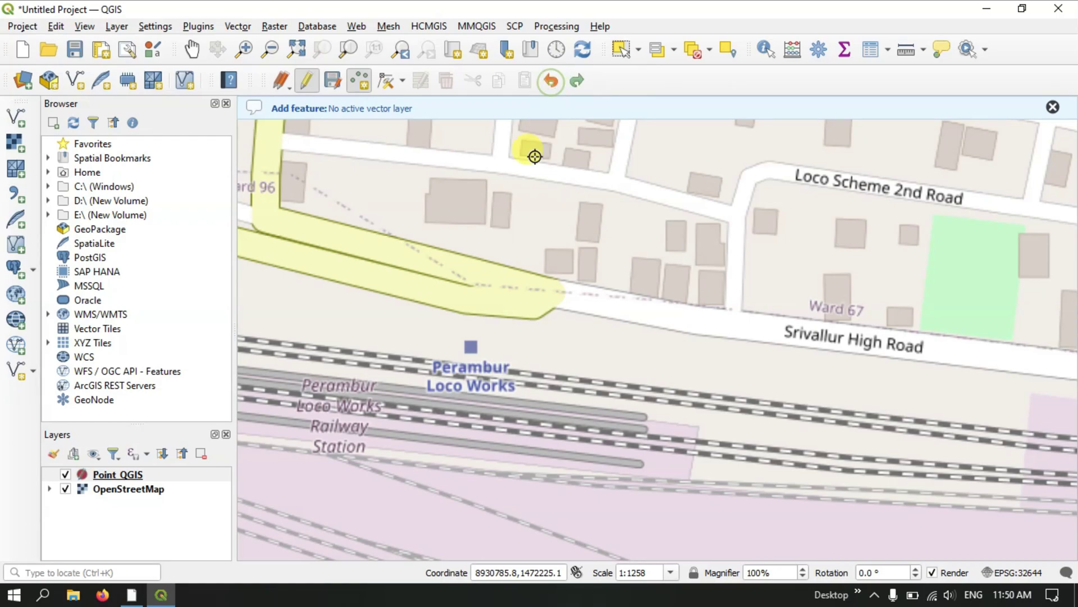
# Add a point on the Perambur Loco Works station symbol with id 6 and Name "Railway Station", and accept its attributes
pyautogui.scroll(1, 472, 316)
pyautogui.click(463, 372)
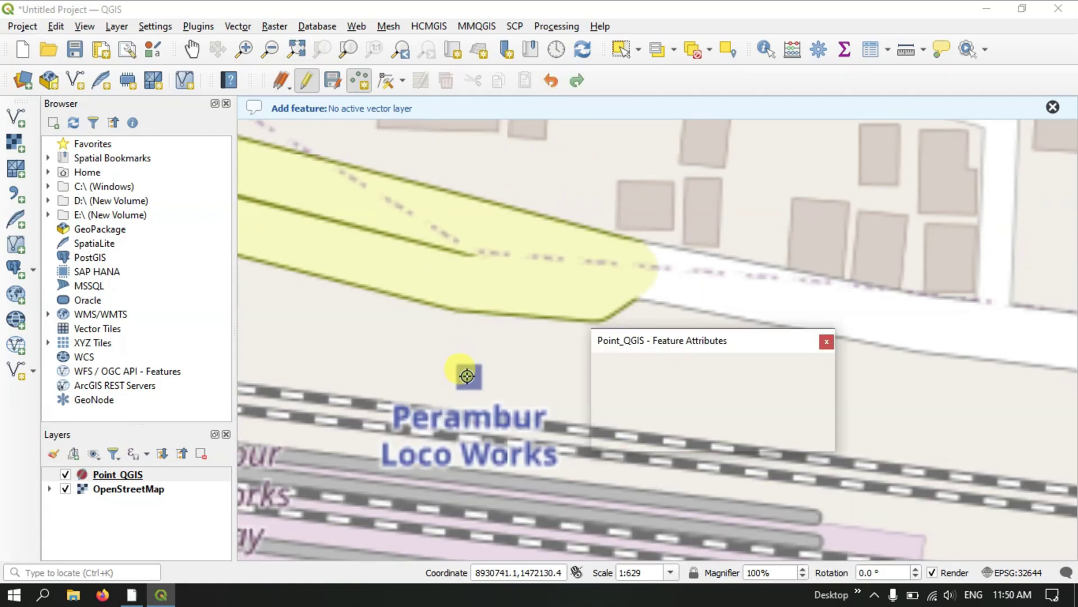
pyautogui.click(669, 375)
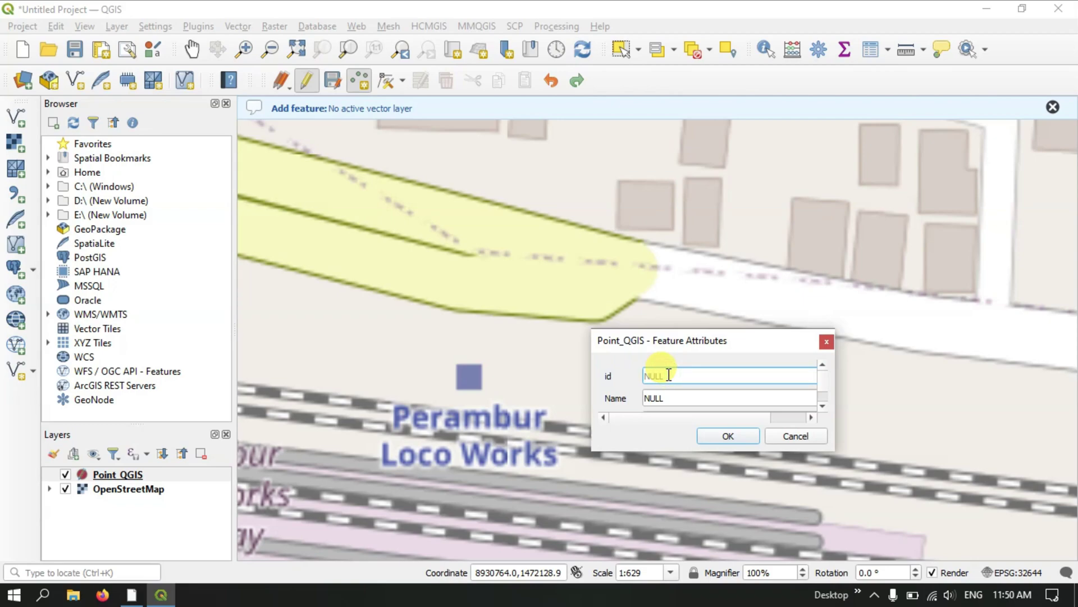
pyautogui.write('6')
pyautogui.press('Tab')
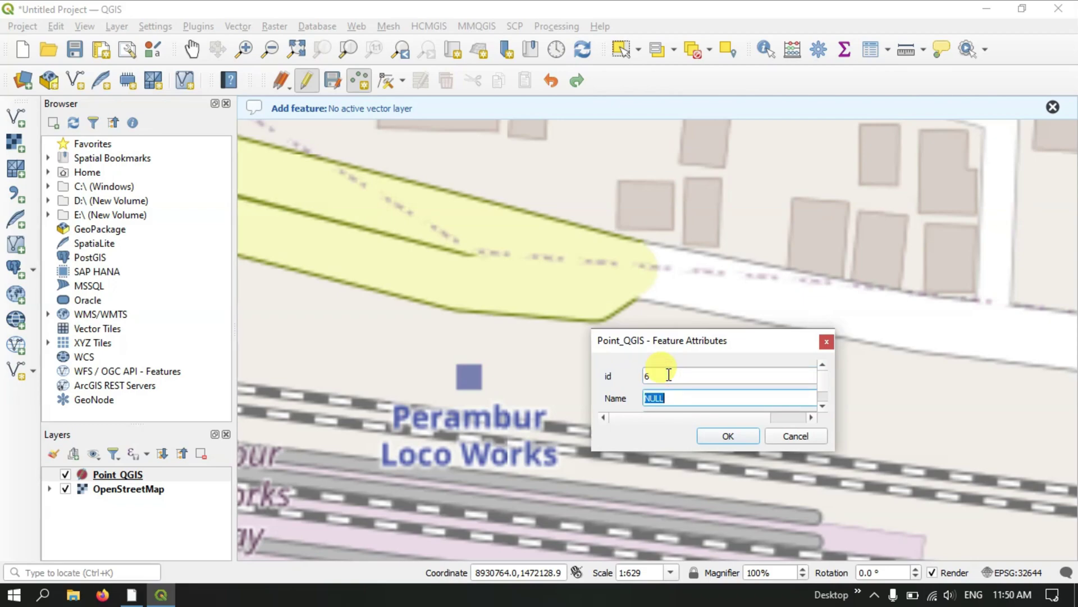
pyautogui.write('Railway Station')
pyautogui.click(713, 435)
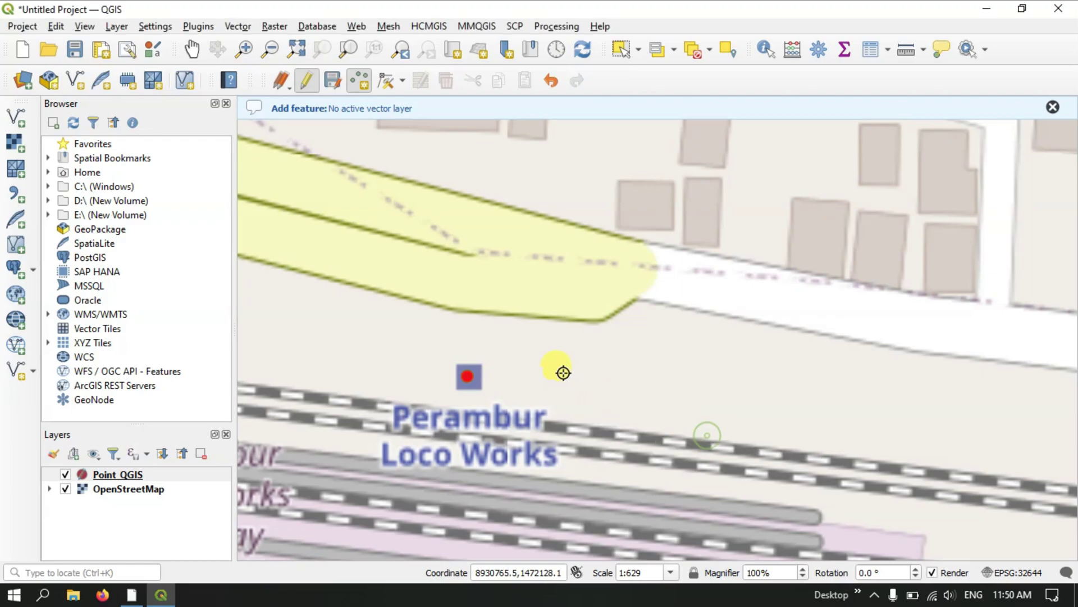
# Examine the digitized Point_QGIS features across northern Chennai at several map scales
pyautogui.scroll(-1, 529, 346)
pyautogui.scroll(-4, 529, 346)
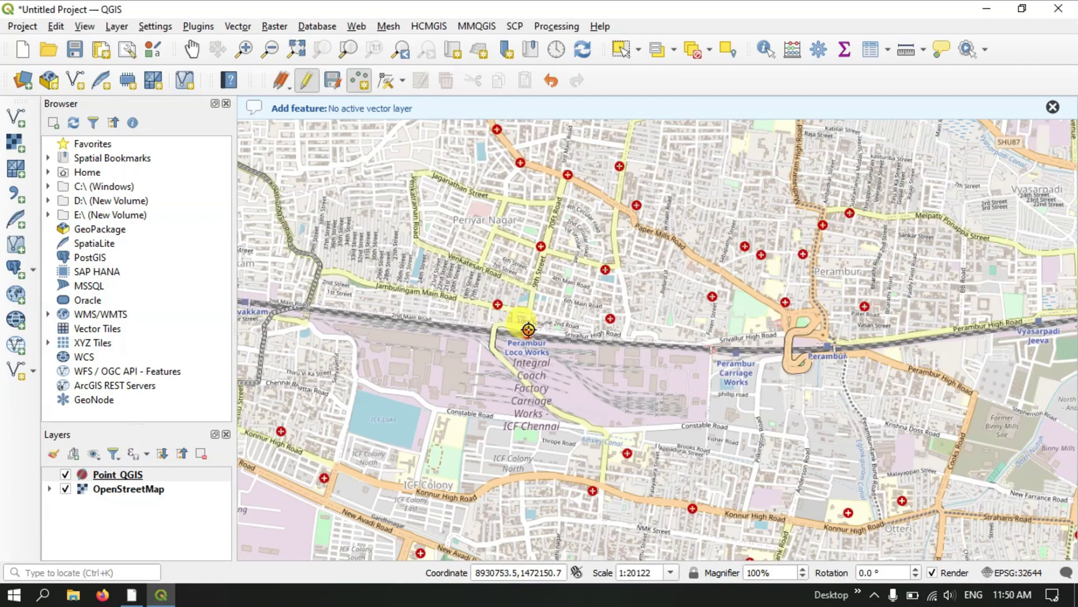
pyautogui.scroll(-1, 528, 330)
pyautogui.scroll(-1, 528, 330)
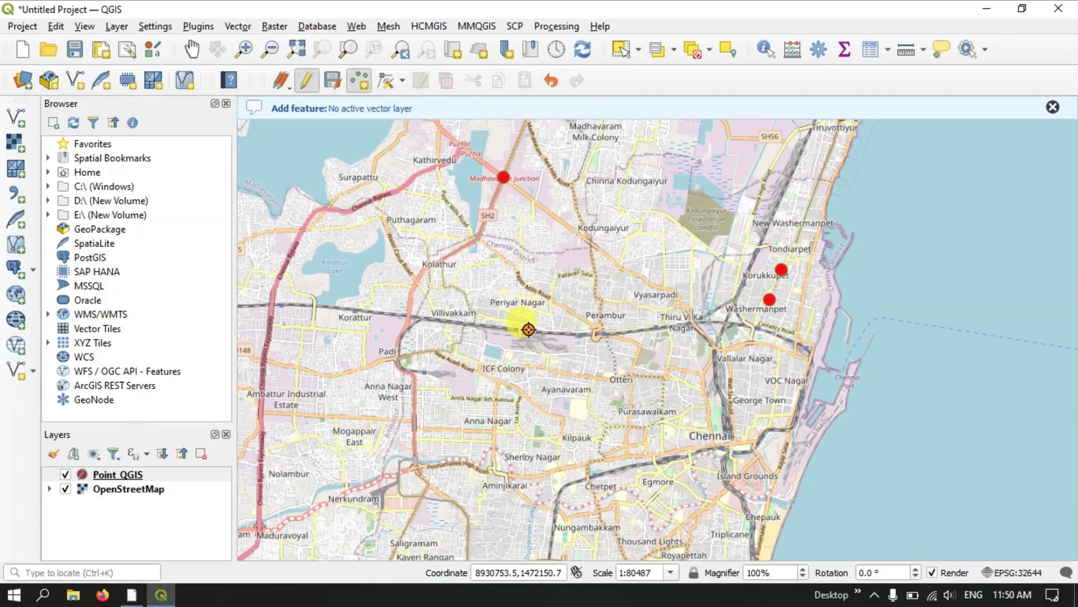
pyautogui.scroll(-1, 484, 411)
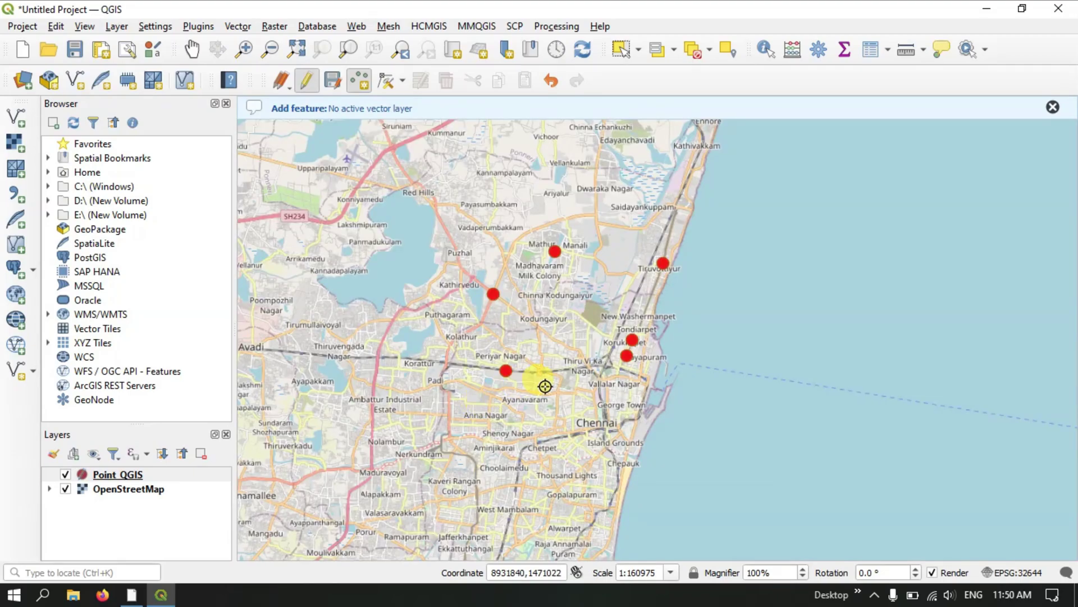
pyautogui.scroll(1, 652, 296)
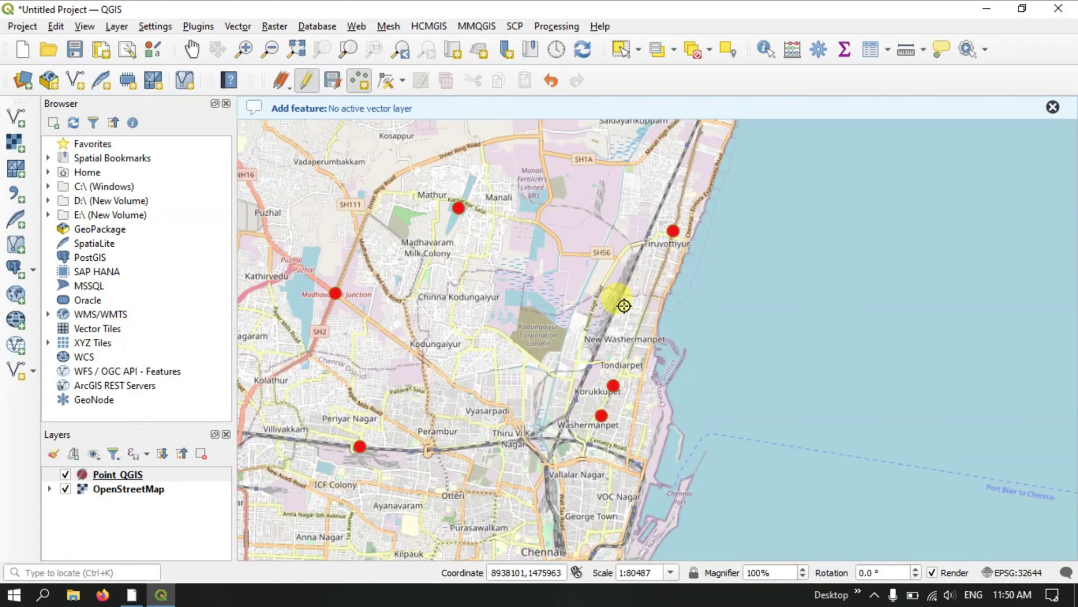
pyautogui.scroll(-1, 542, 323)
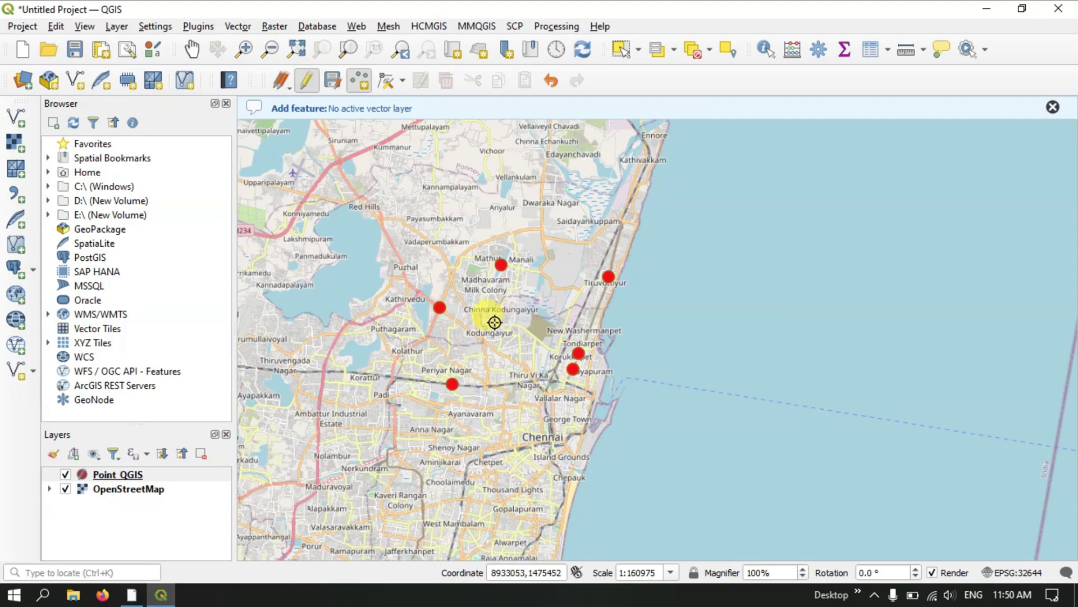
pyautogui.scroll(1, 494, 322)
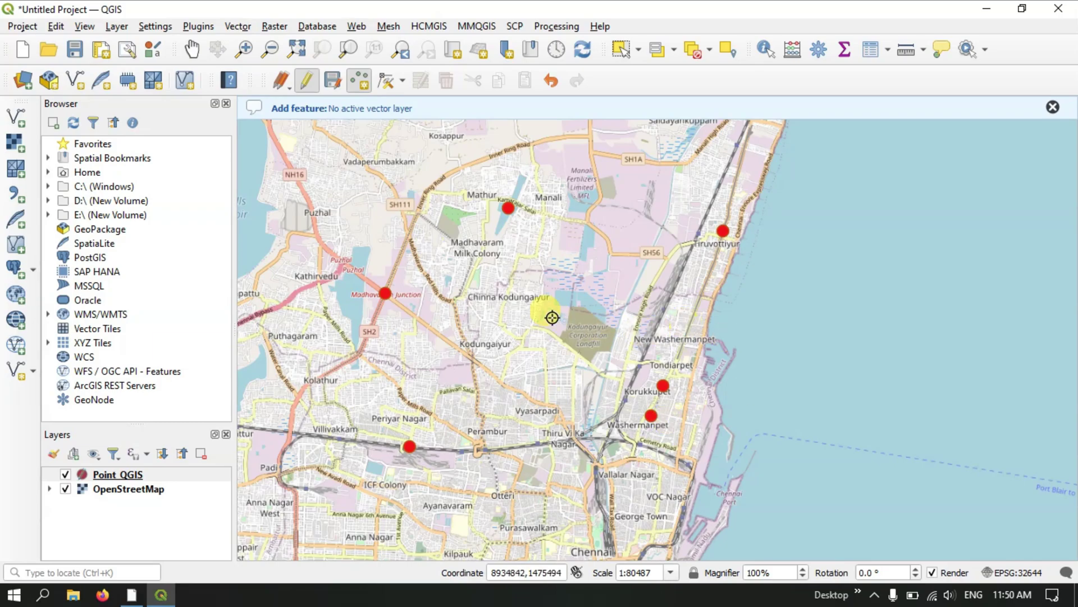
pyautogui.scroll(-1, 559, 311)
pyautogui.scroll(1, 558, 311)
pyautogui.scroll(-1, 558, 311)
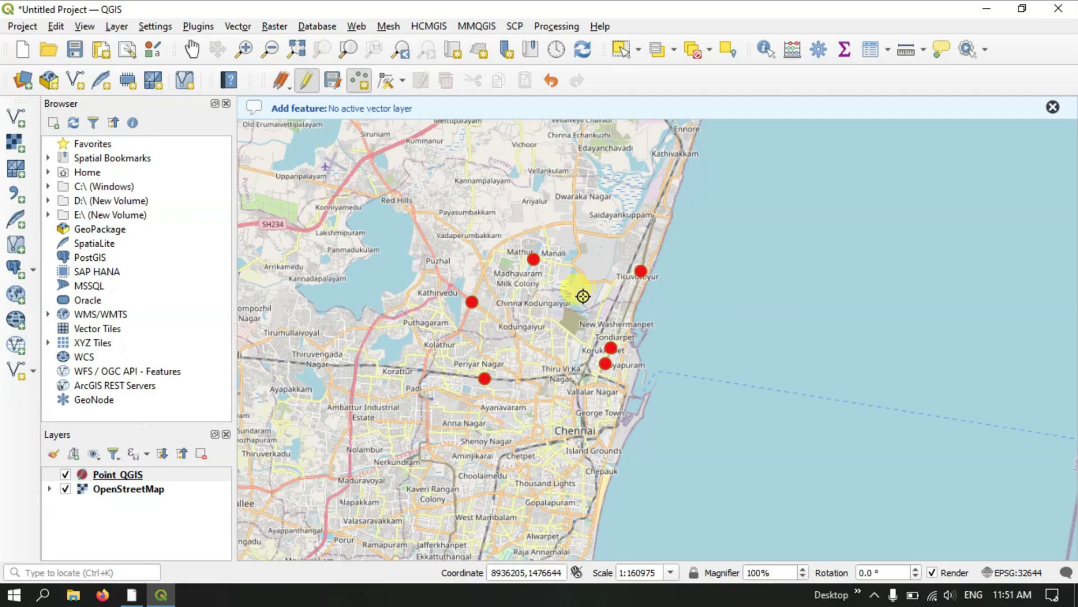
# Save the edits of the Point_QGIS layer and turn off its editing mode
pyautogui.click(336, 81)
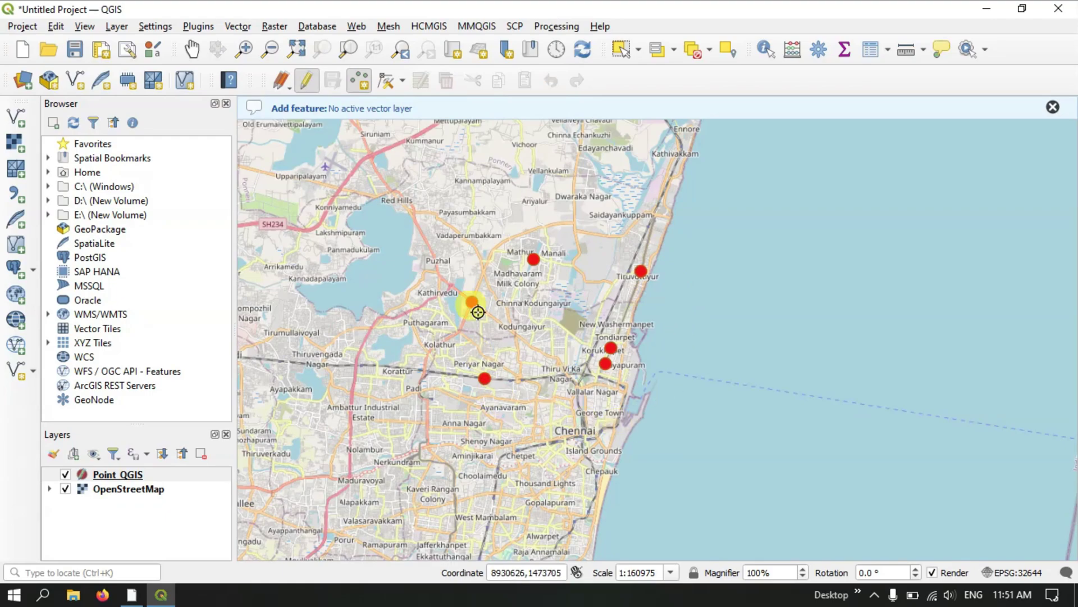
pyautogui.click(121, 475)
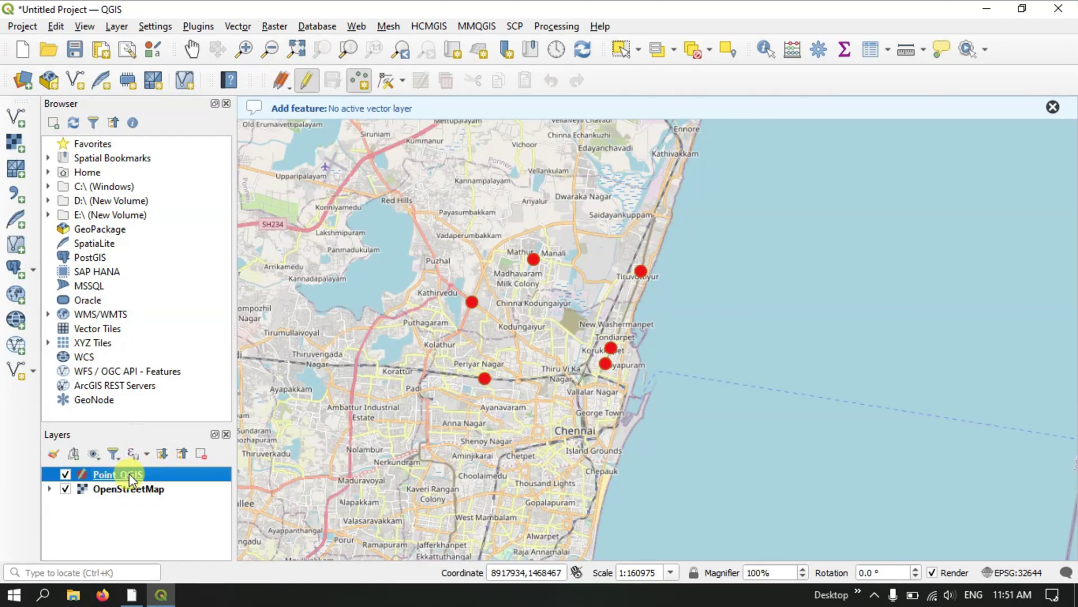
pyautogui.rightClick(130, 477)
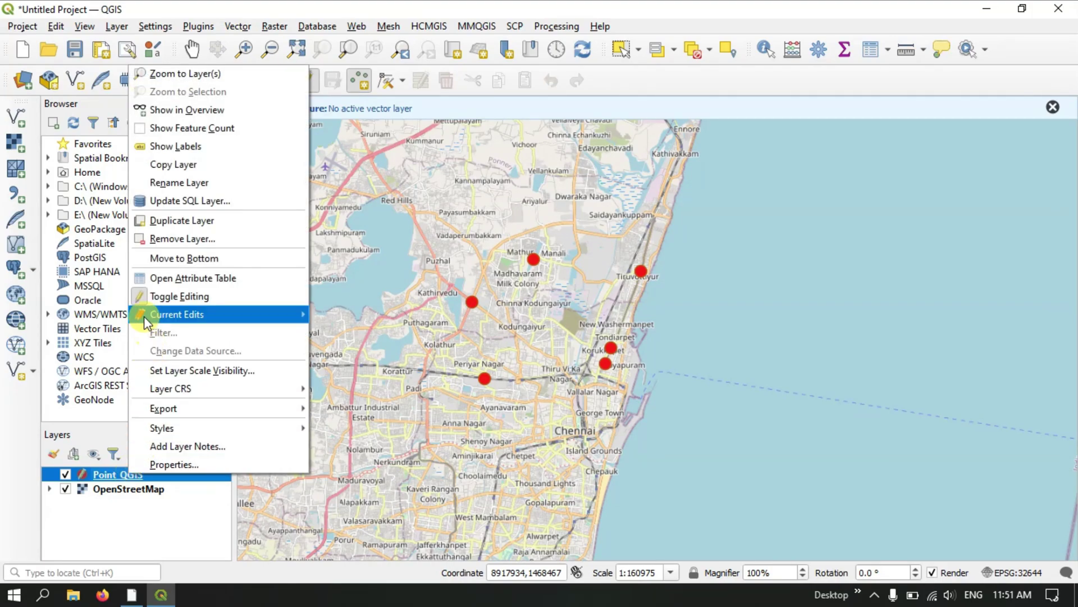
pyautogui.click(139, 300)
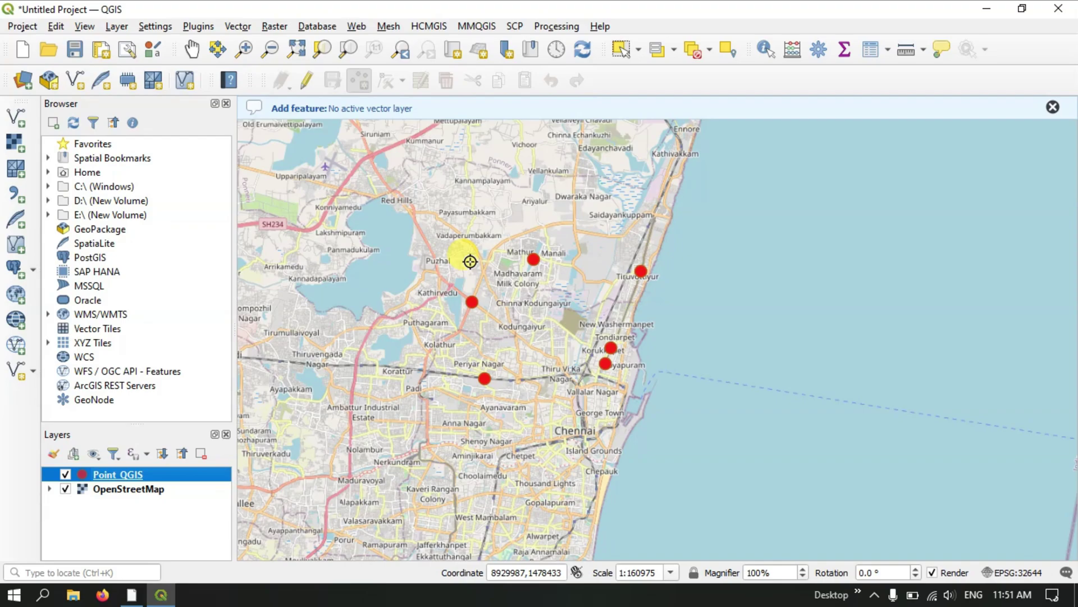
pyautogui.scroll(-1, 592, 313)
pyautogui.scroll(2, 593, 314)
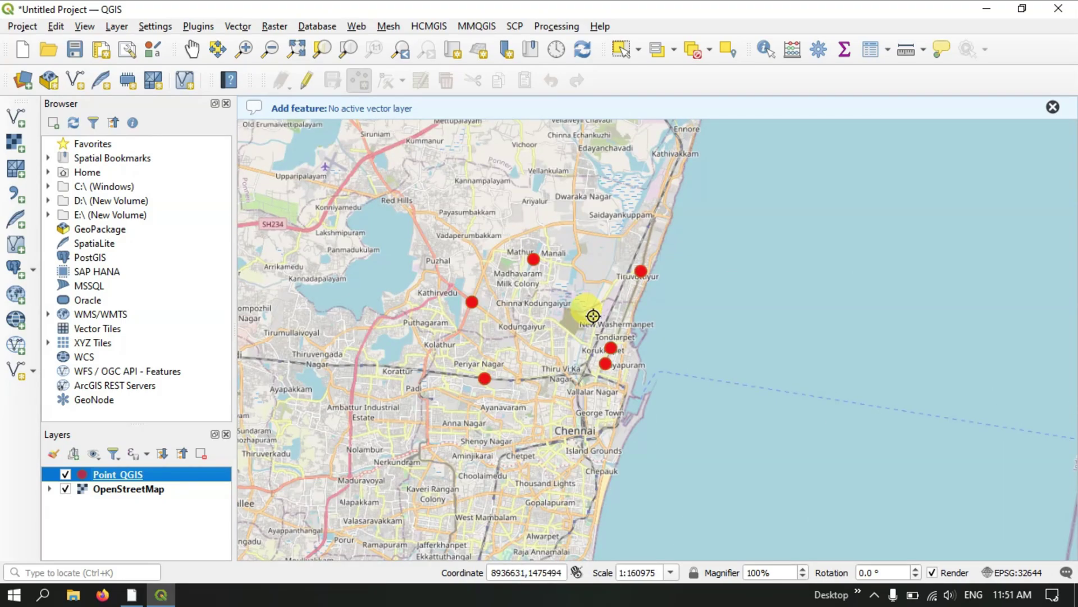
pyautogui.scroll(-1, 594, 316)
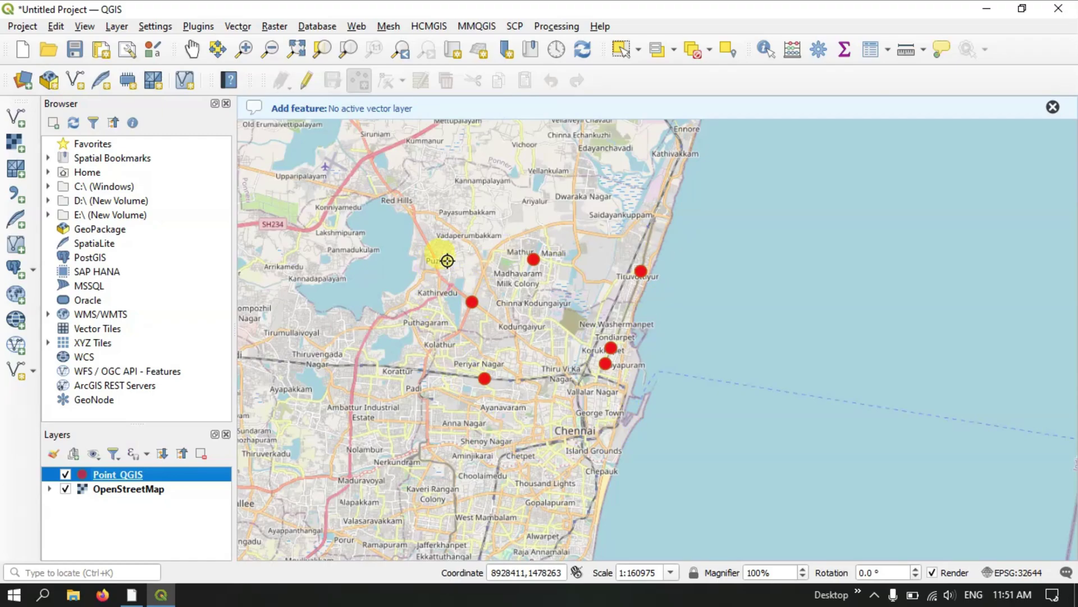
pyautogui.scroll(-1, 574, 307)
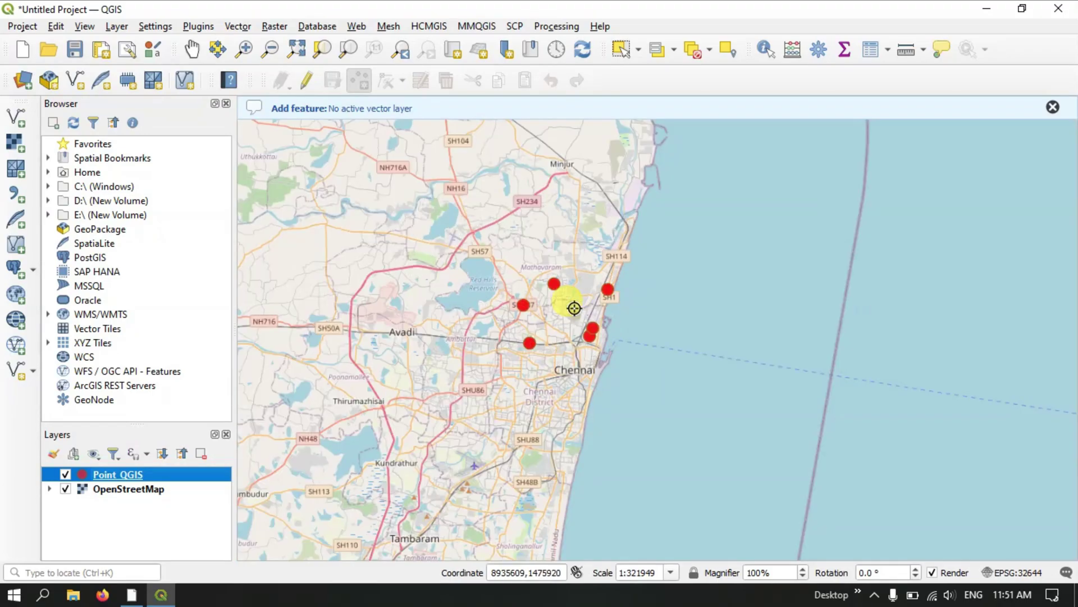
pyautogui.scroll(2, 574, 307)
pyautogui.scroll(-1, 574, 308)
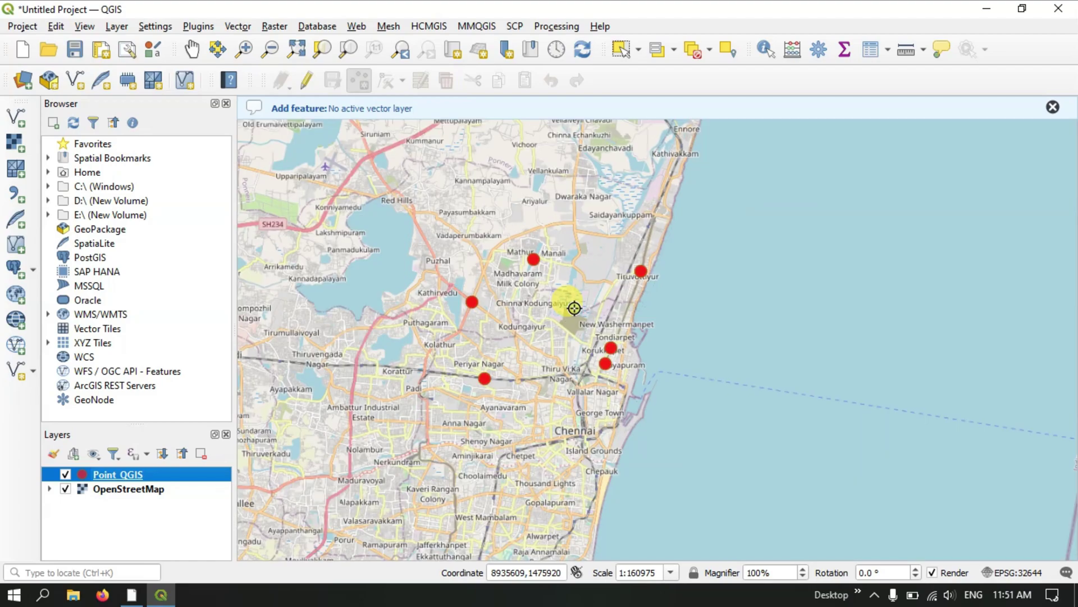